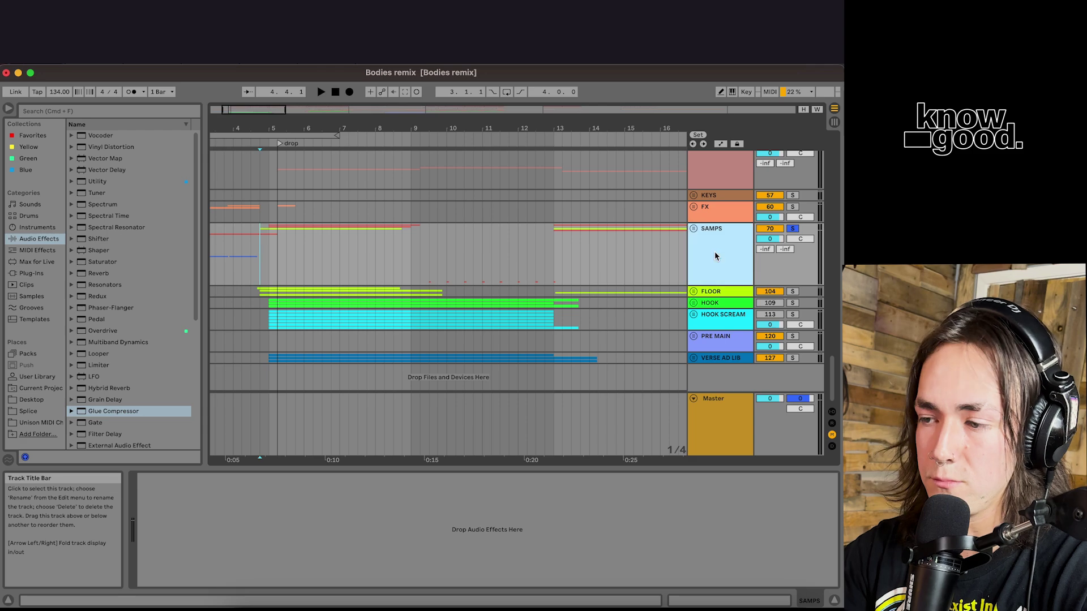
Step: Turn off the solo on the SAMPS group and play the full mix from just before the drop
key("space")
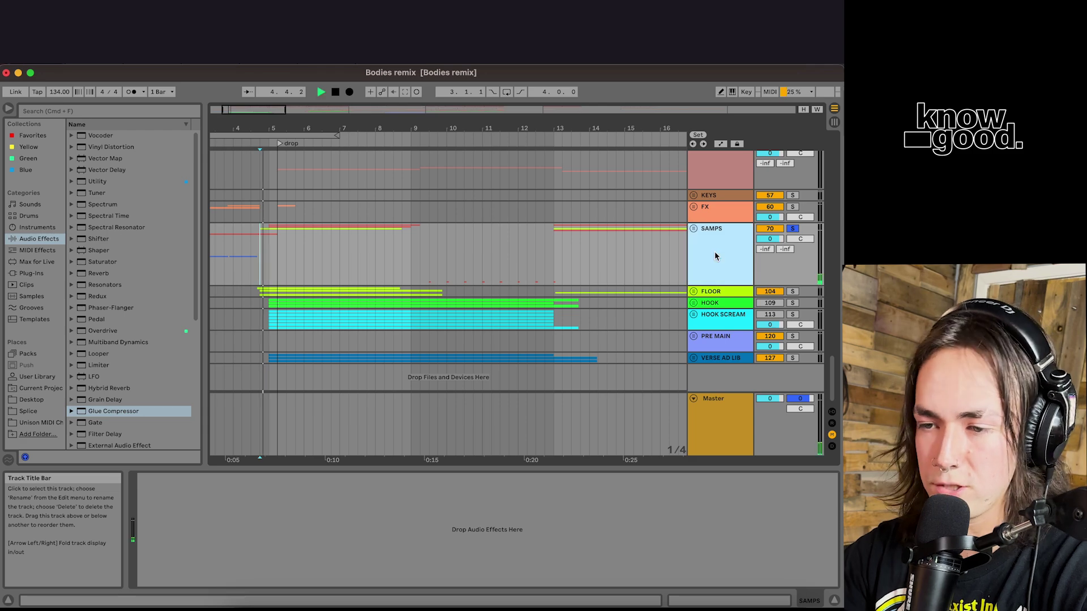
left_click(793, 229)
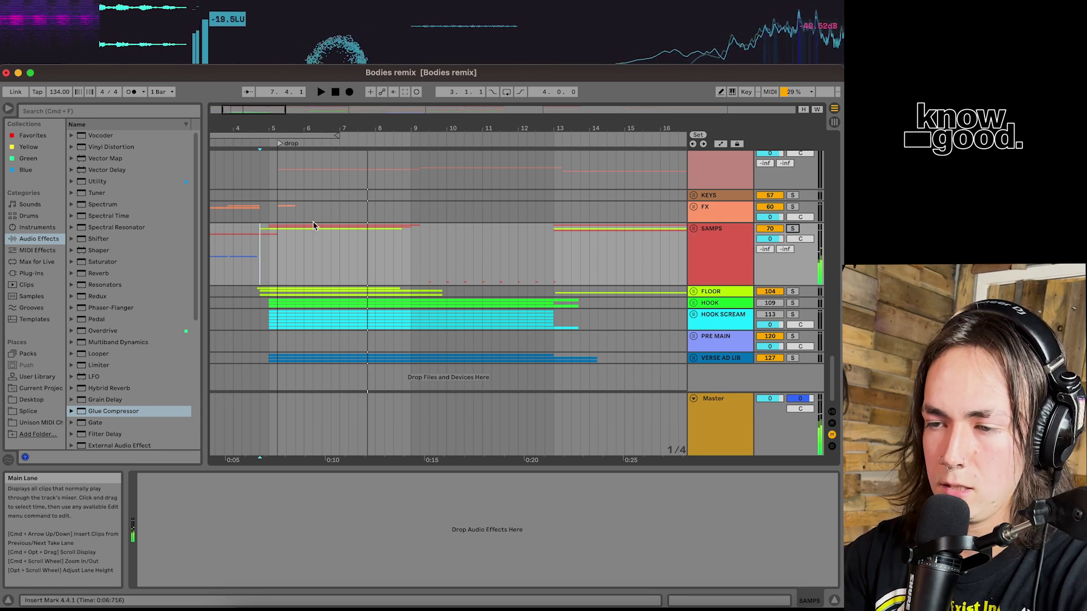
key("space")
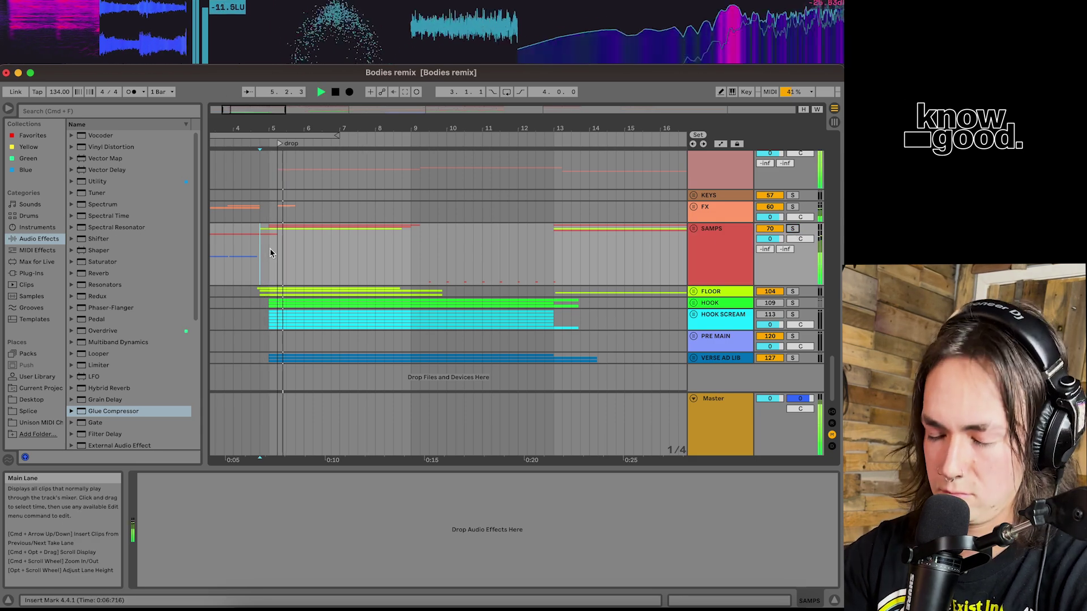
Step: Solo the GRUM and PERCS groups to isolate the drums in the arrangement
scroll(294, 244, "up", 15)
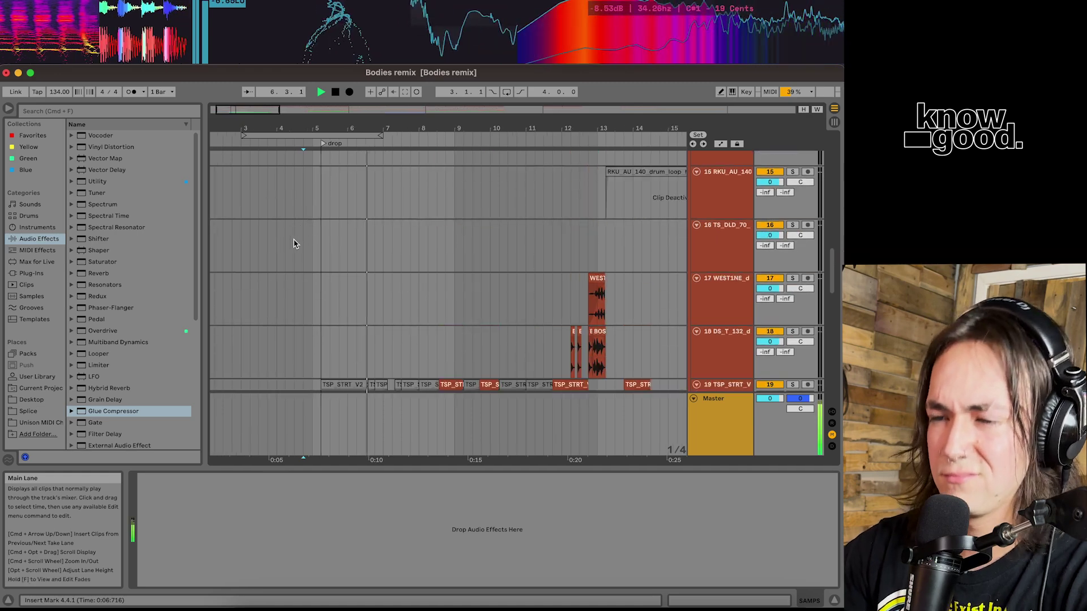
scroll(294, 243, "up", 5)
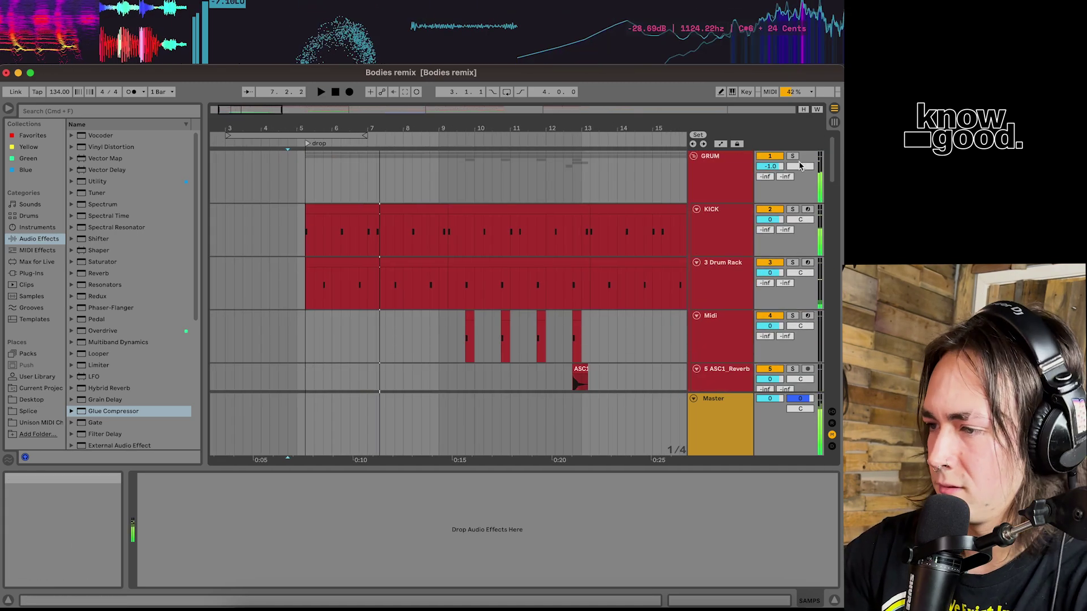
left_click(794, 161)
scroll(794, 159, "down", 6)
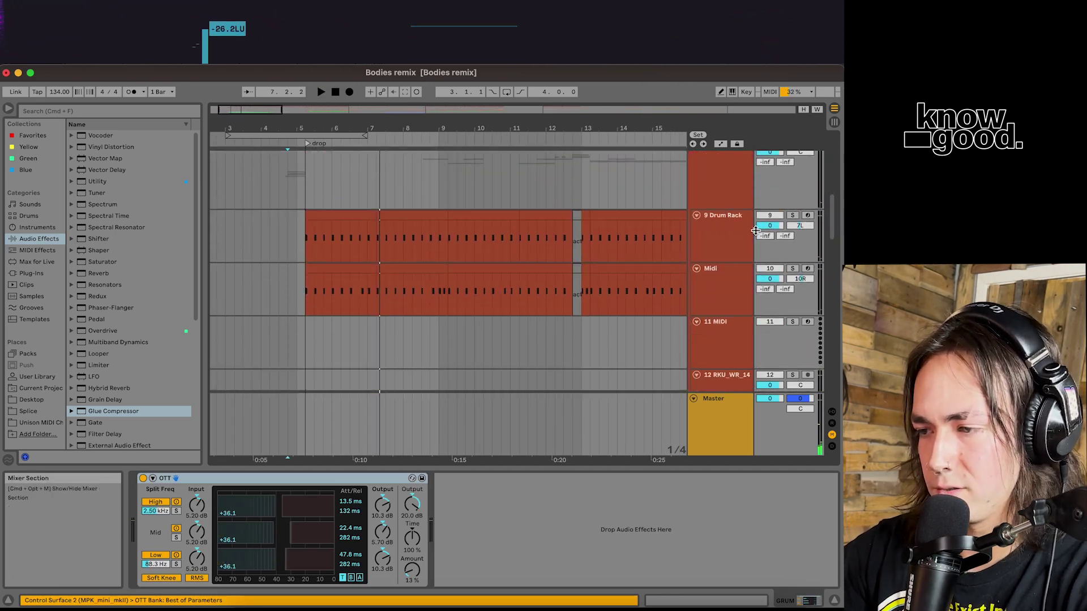
left_click(793, 187)
left_click(793, 184)
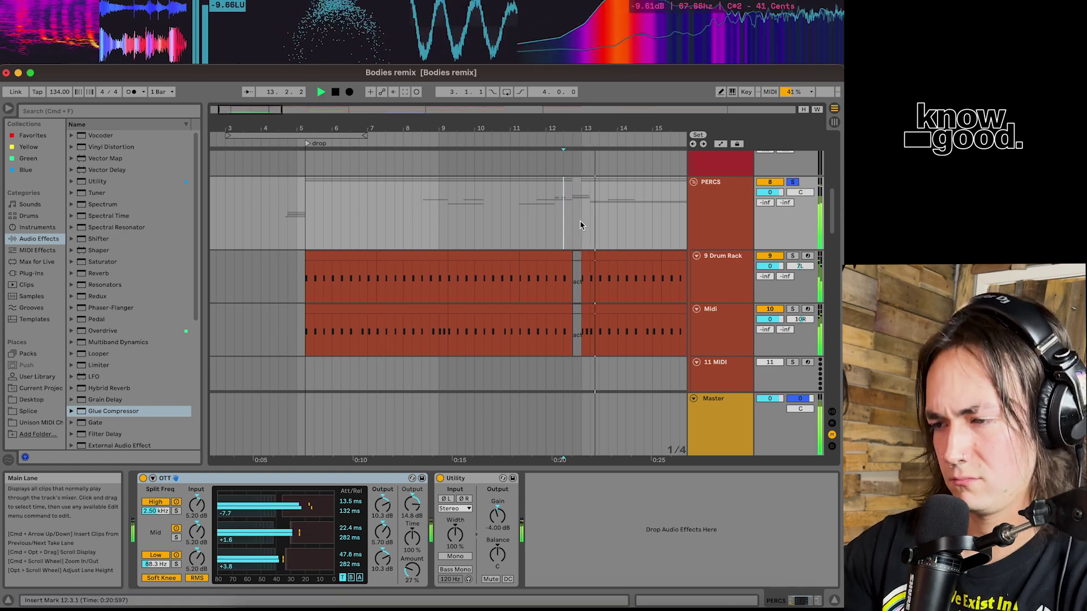
Step: Play the soloed drums from about bar 12, reviewing their clips, and turn off the GRUM group's solo
scroll(580, 221, "right", 3)
scroll(580, 221, "down", 12)
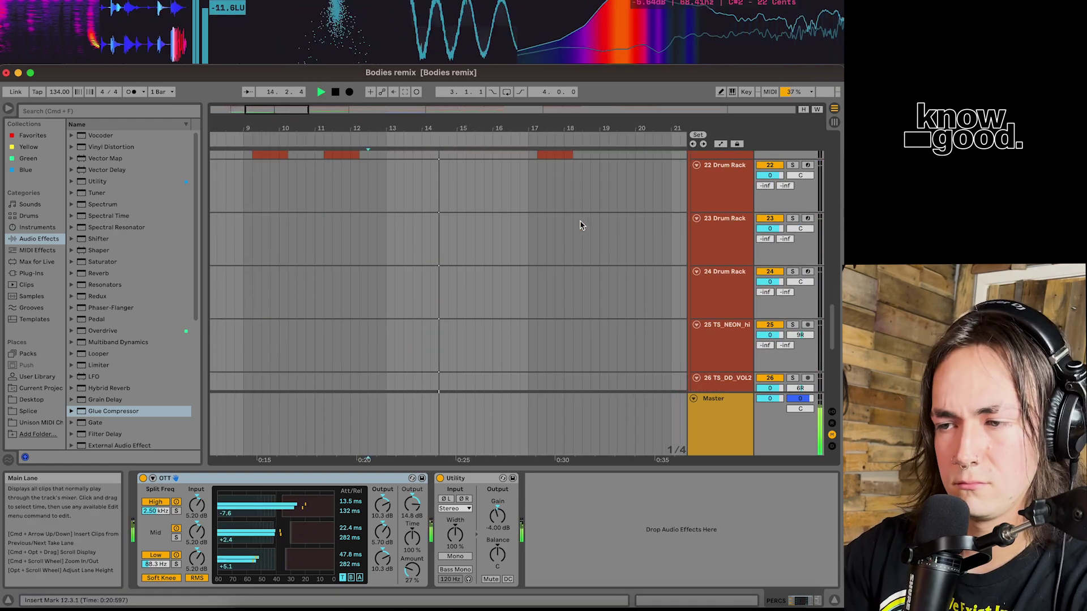
scroll(580, 224, "up", 12)
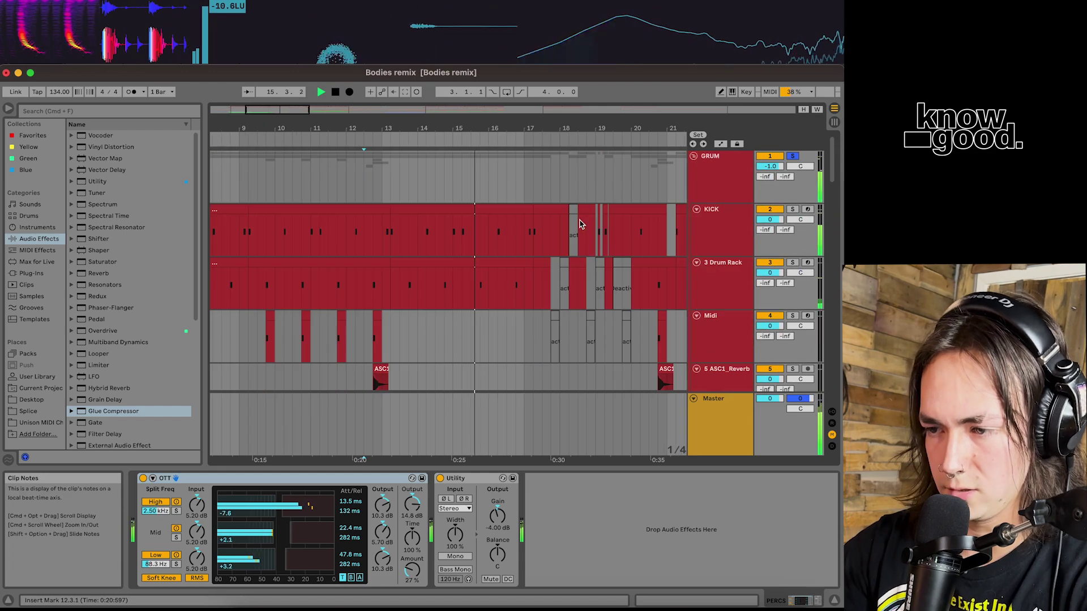
scroll(579, 224, "down", 2)
scroll(580, 222, "right", 1)
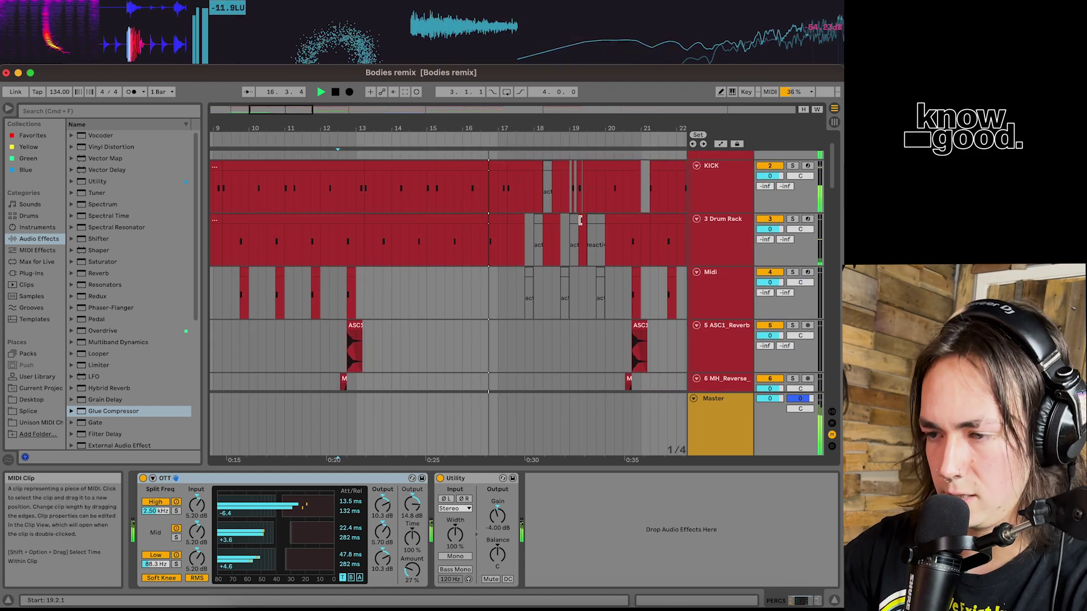
scroll(580, 222, "up", 2)
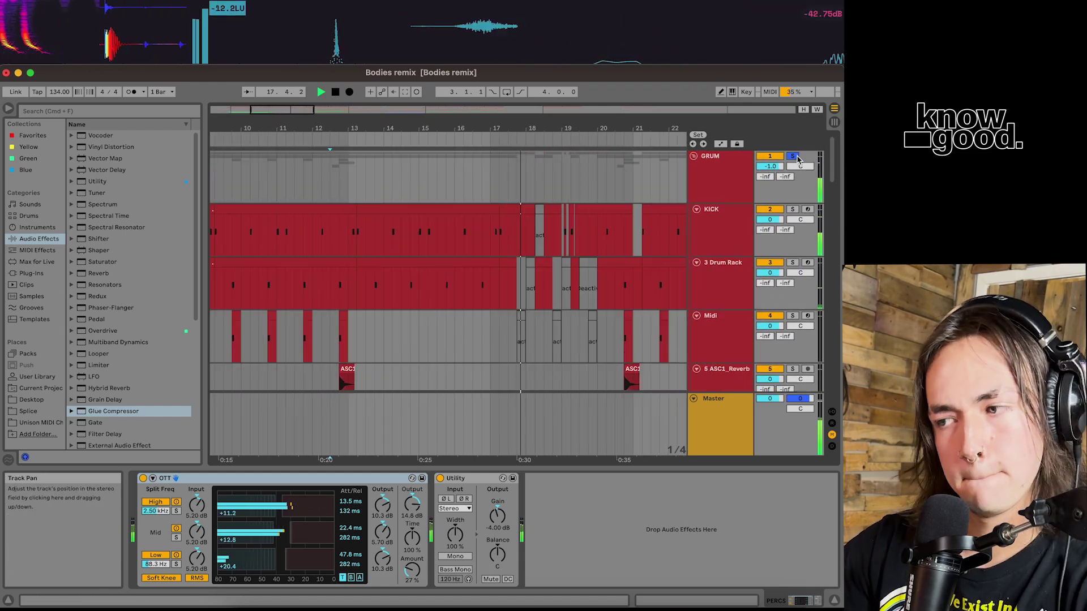
left_click(794, 156)
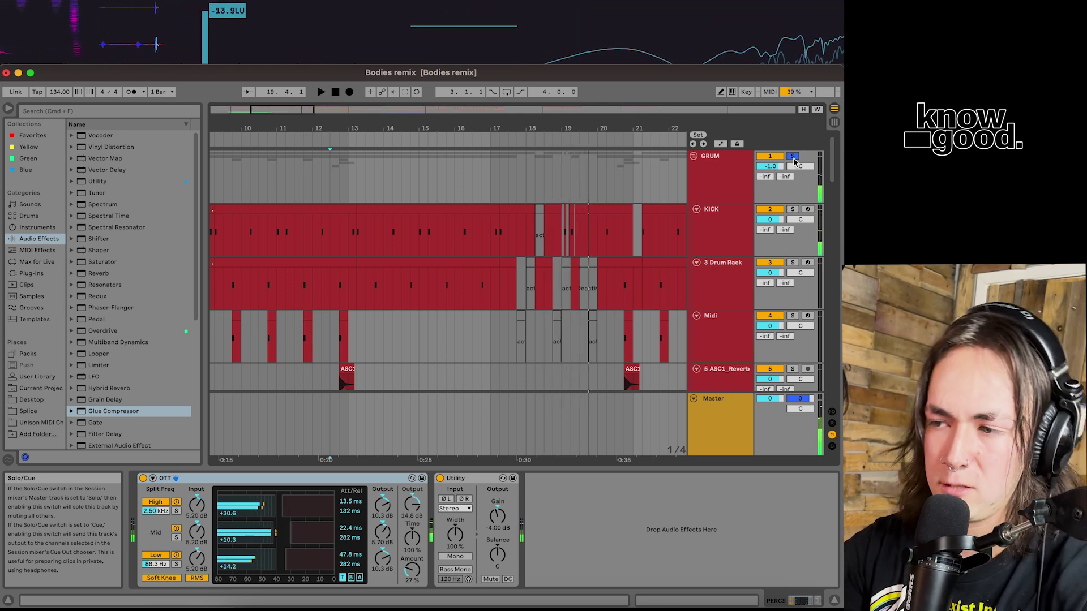
left_click(723, 180)
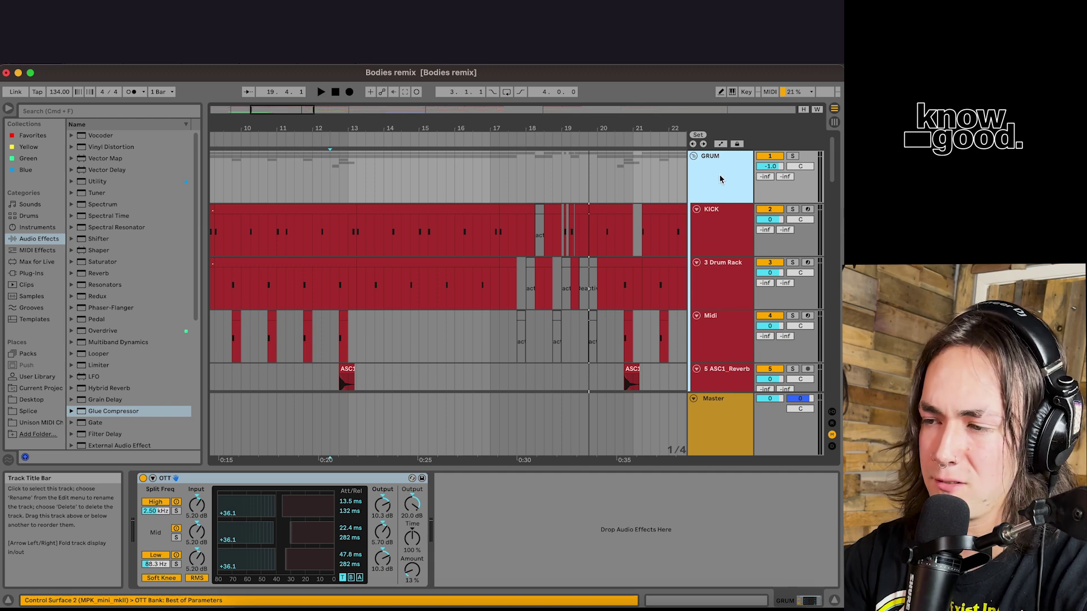
Step: Solo and unfold the BASS group, and play its tracks from the drop at 5.2.1
scroll(479, 215, "down", 5)
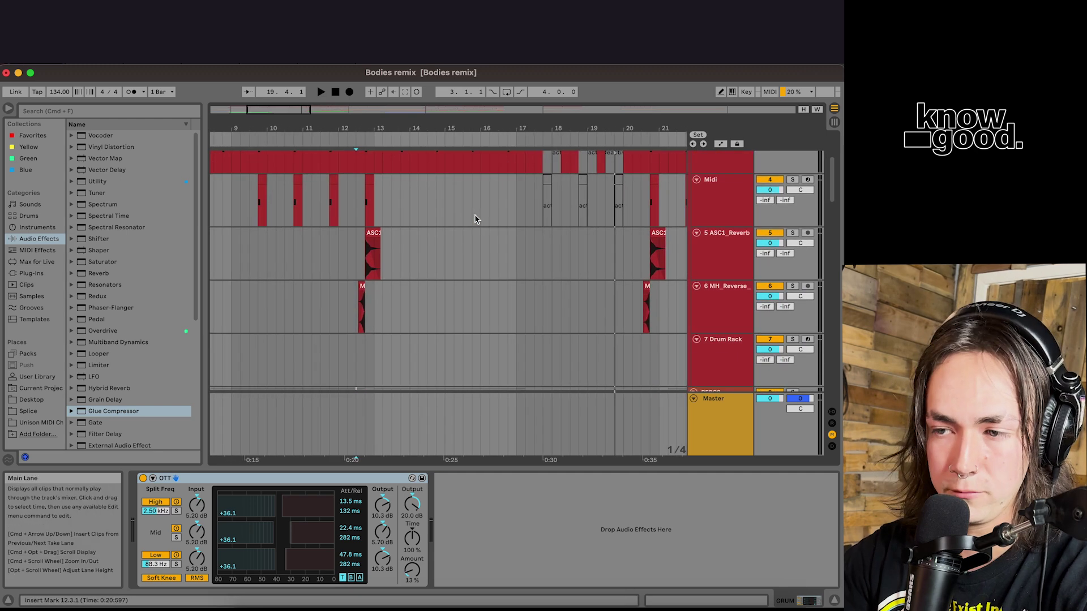
scroll(475, 219, "down", 5)
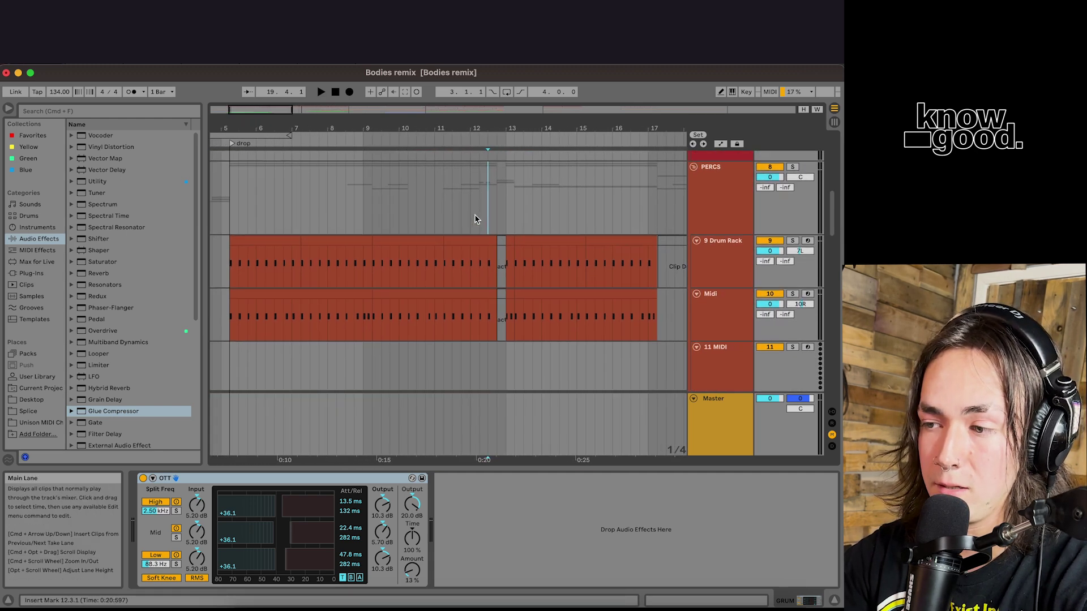
scroll(476, 220, "down", 10)
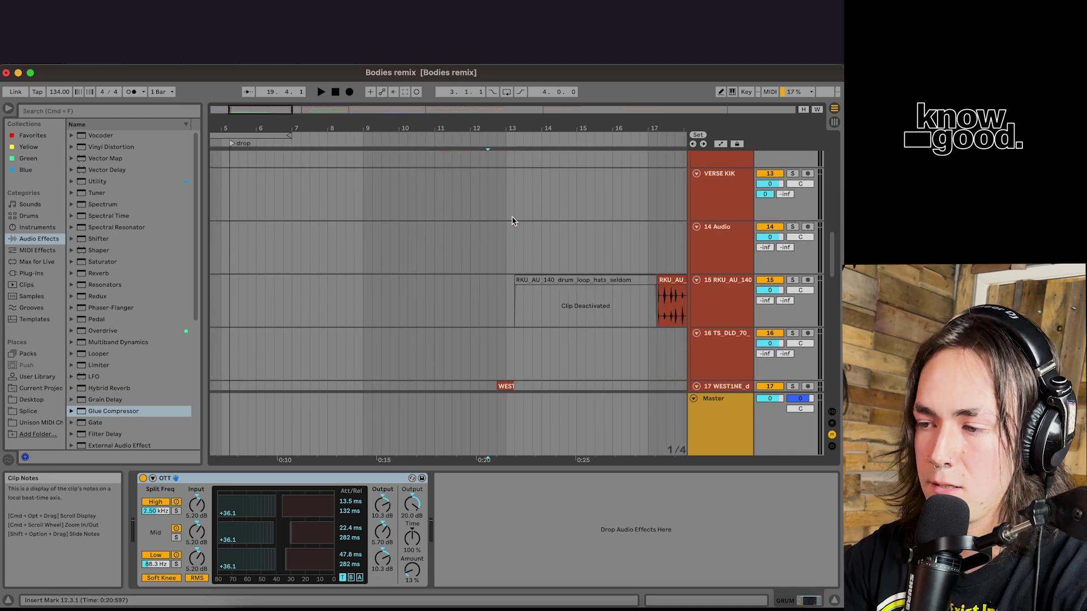
scroll(513, 220, "down", 10)
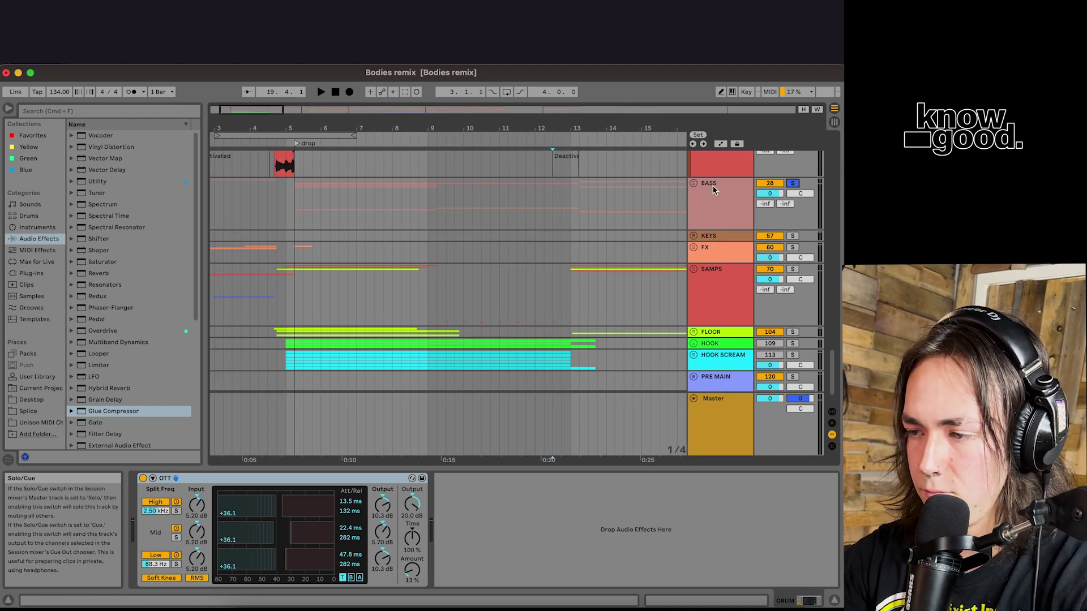
left_click(693, 184)
scroll(311, 272, "down", 3)
left_click(311, 242)
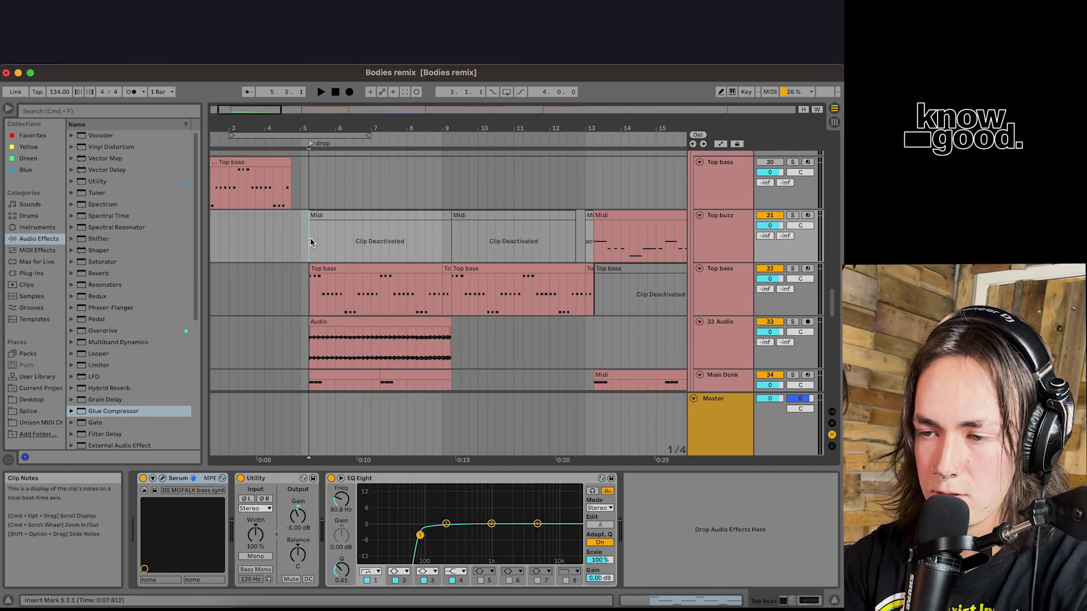
scroll(385, 244, "down", 3)
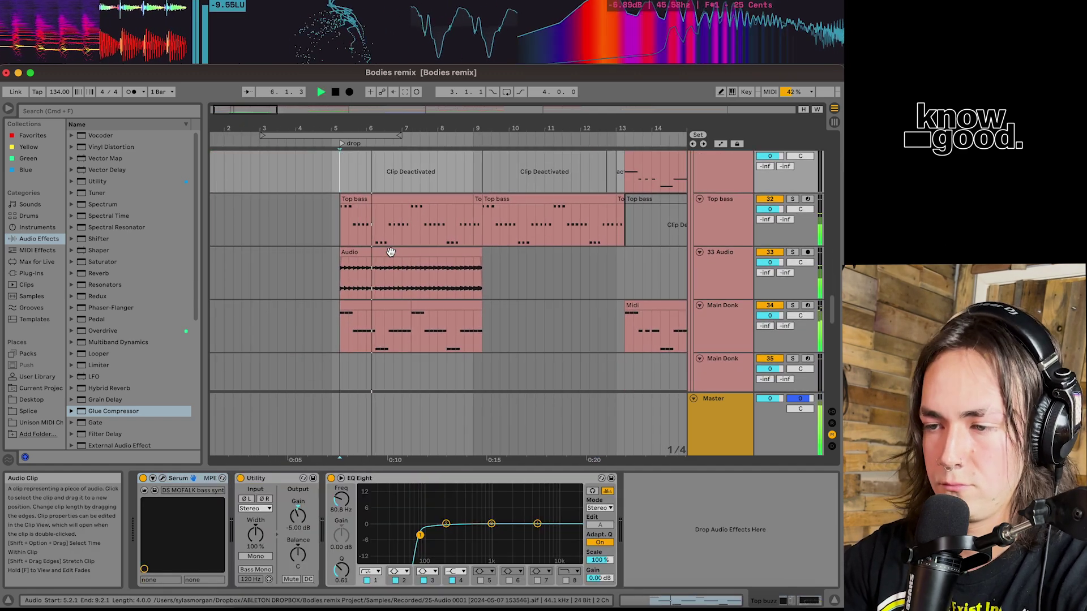
key("space")
Step: Solo Top bass track 32 and audition its first clip after the drop while viewing its Serum patch, closing the plug-in window at the end
left_click(723, 220)
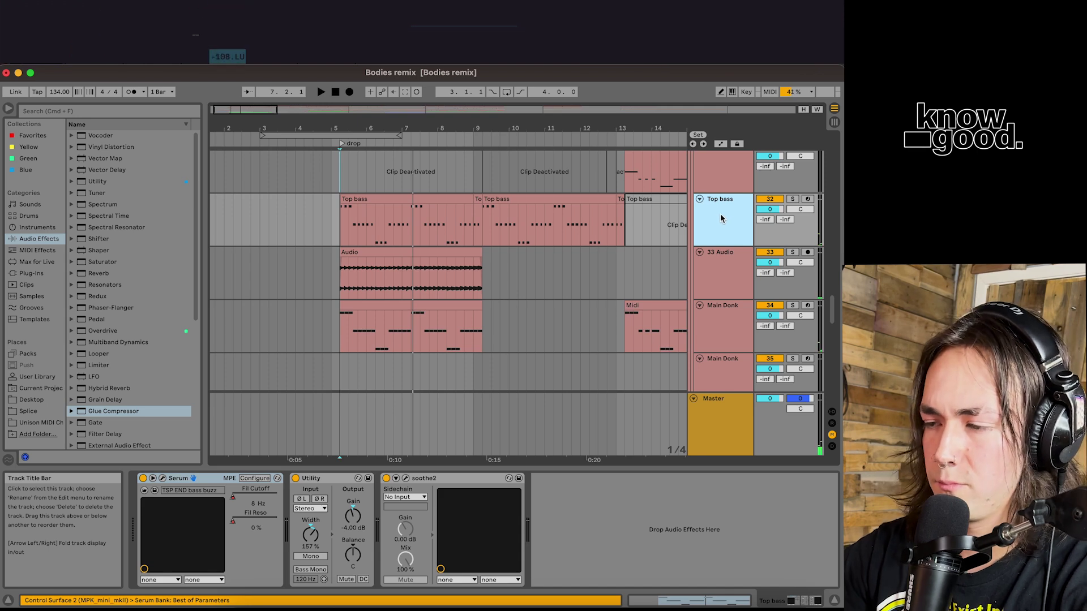
left_click(793, 199)
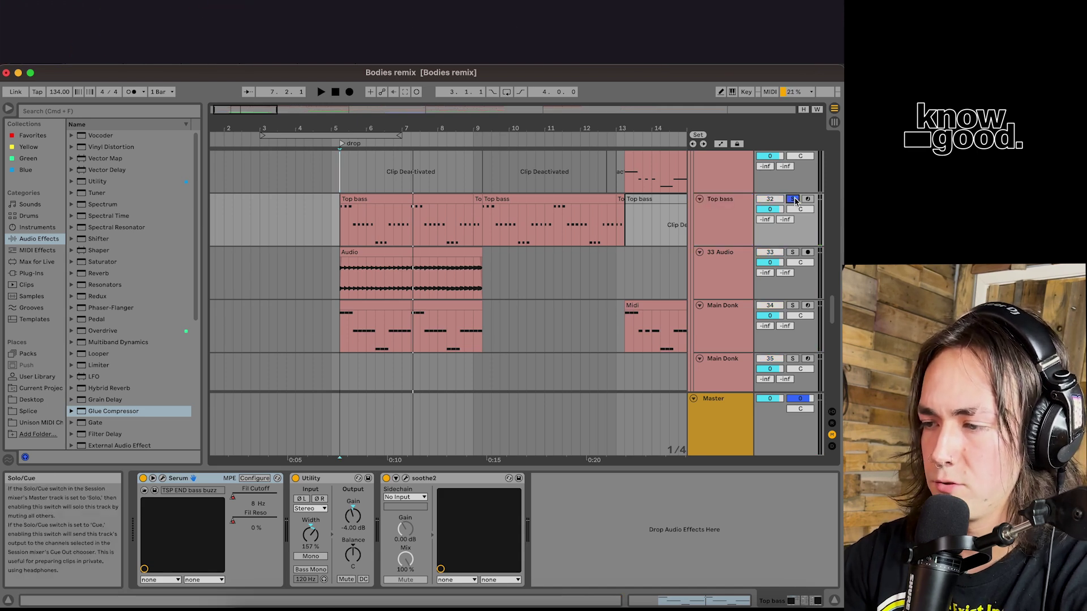
left_click(406, 200)
left_click(162, 478)
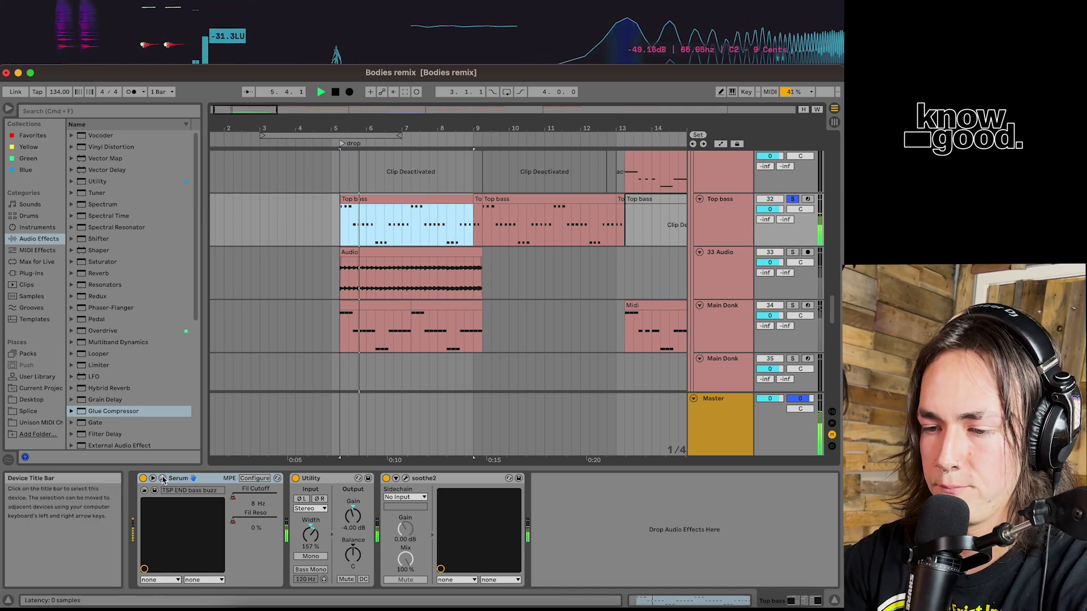
left_click_drag(326, 48, 405, 97)
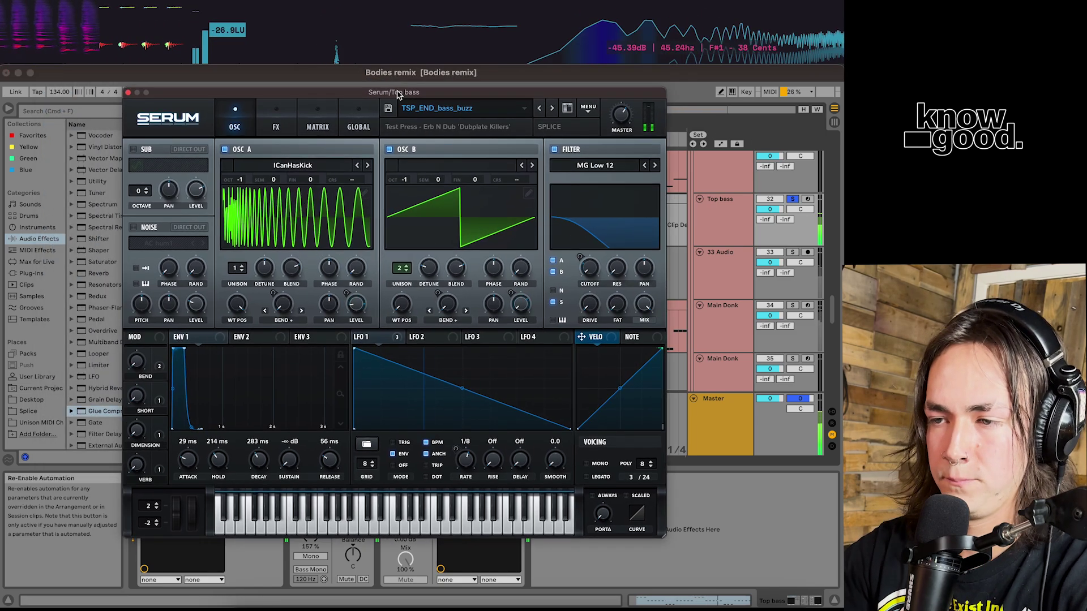
left_click_drag(398, 97, 343, 94)
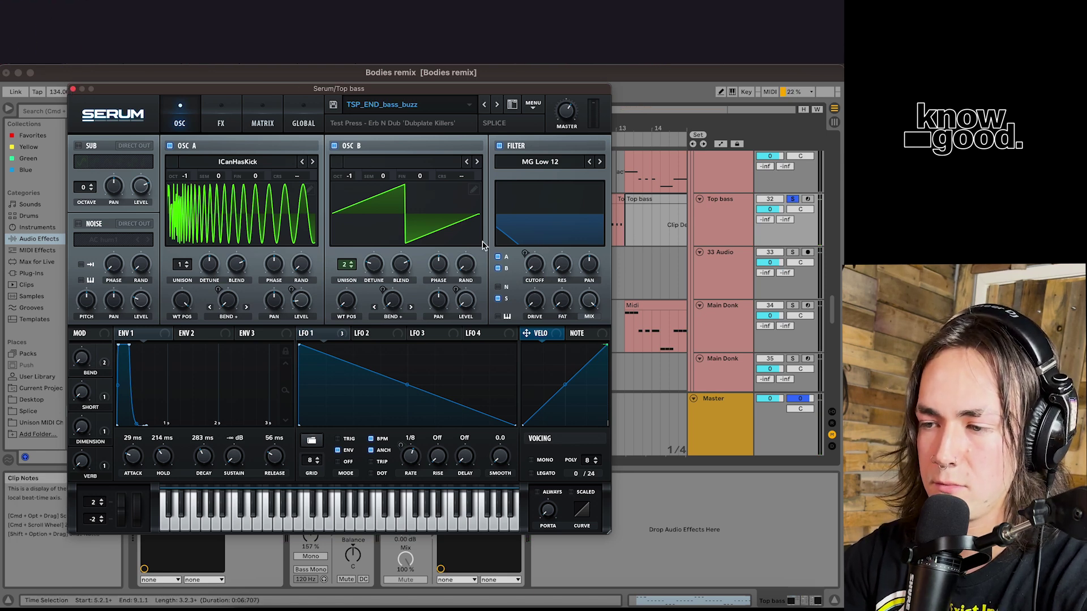
left_click(74, 90)
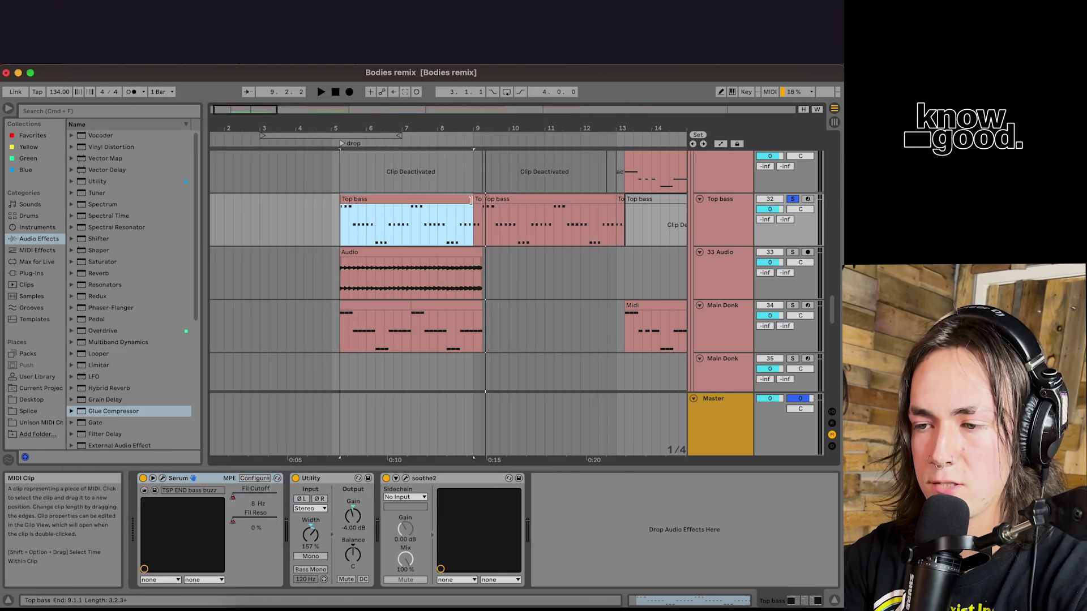
Step: Show the automation lanes, display Serum's Fil Reso envelope on Top bass track 32, and play it from about 8.1.3
key("a")
left_click(724, 209)
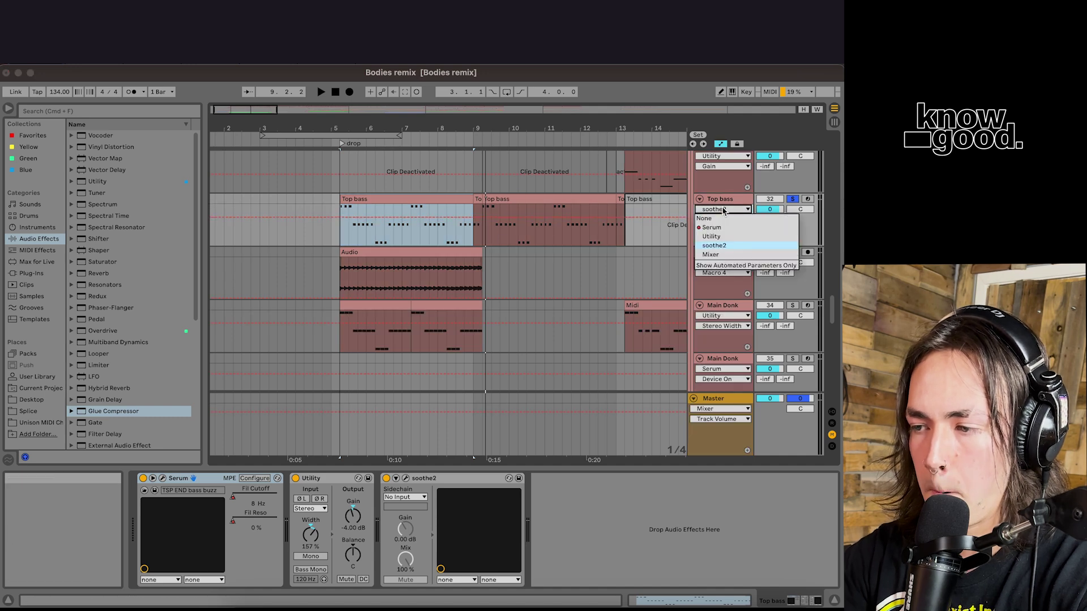
left_click(713, 236)
left_click(720, 209)
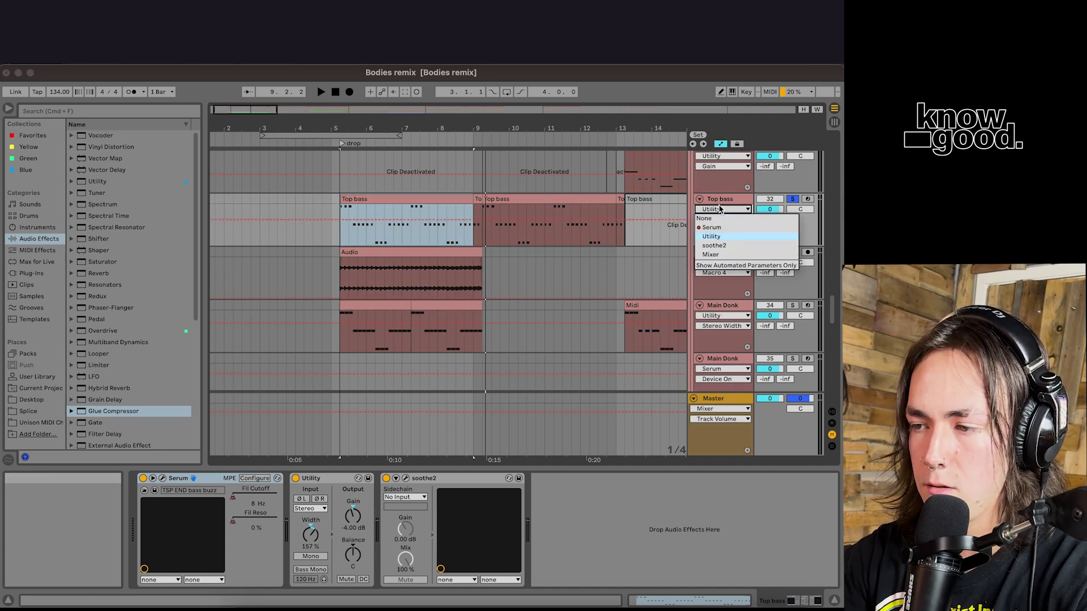
left_click(714, 228)
scroll(433, 226, "up", 3)
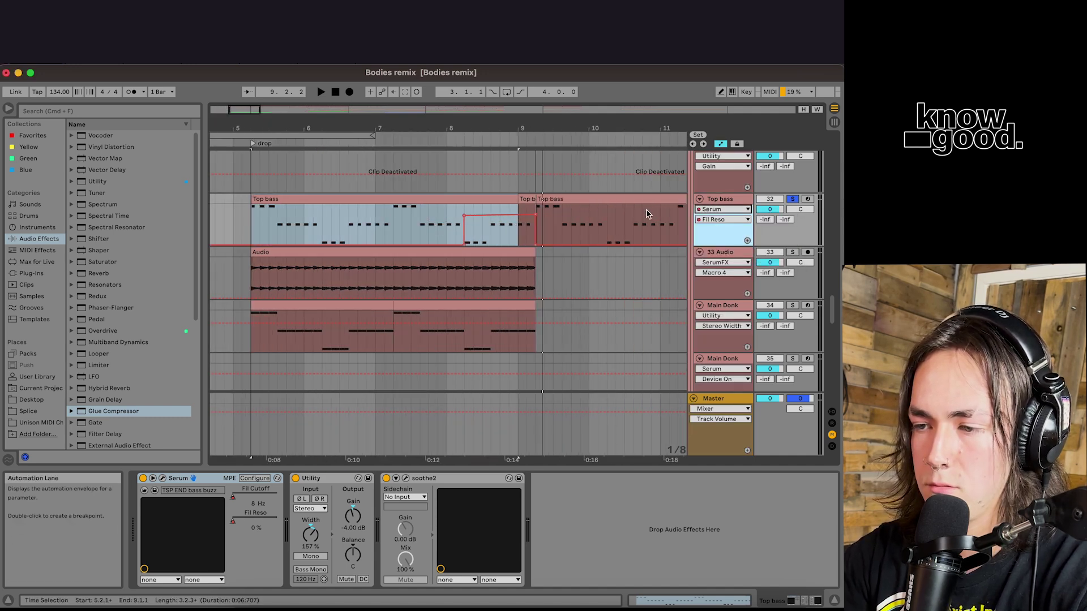
left_click(456, 218)
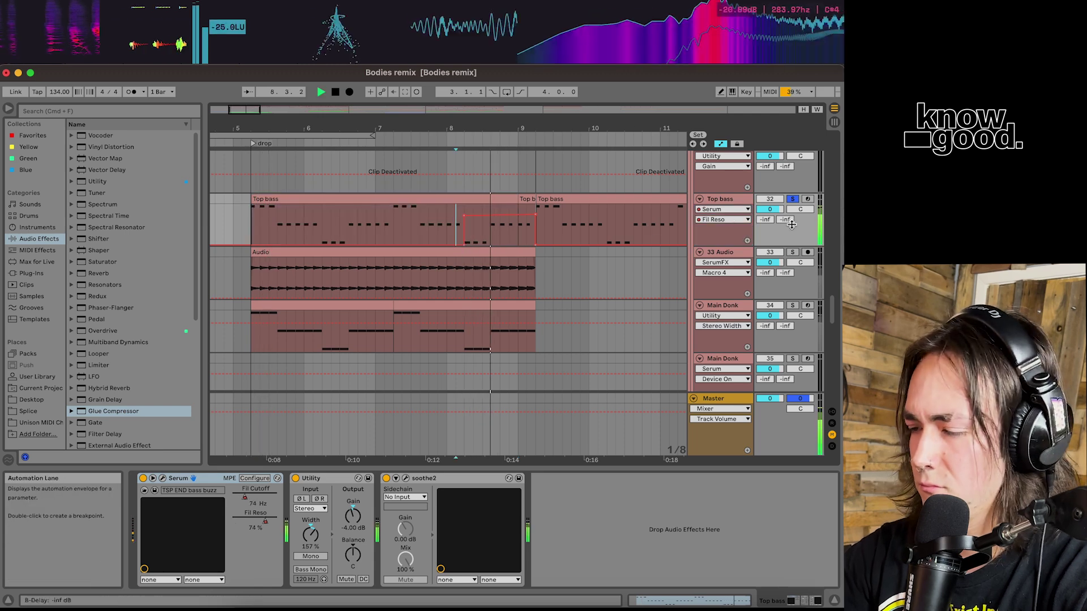
Step: Play the Audio clip on track 33, and solo Main Donk track 34 to audition its first clip from the drop
left_click(297, 263)
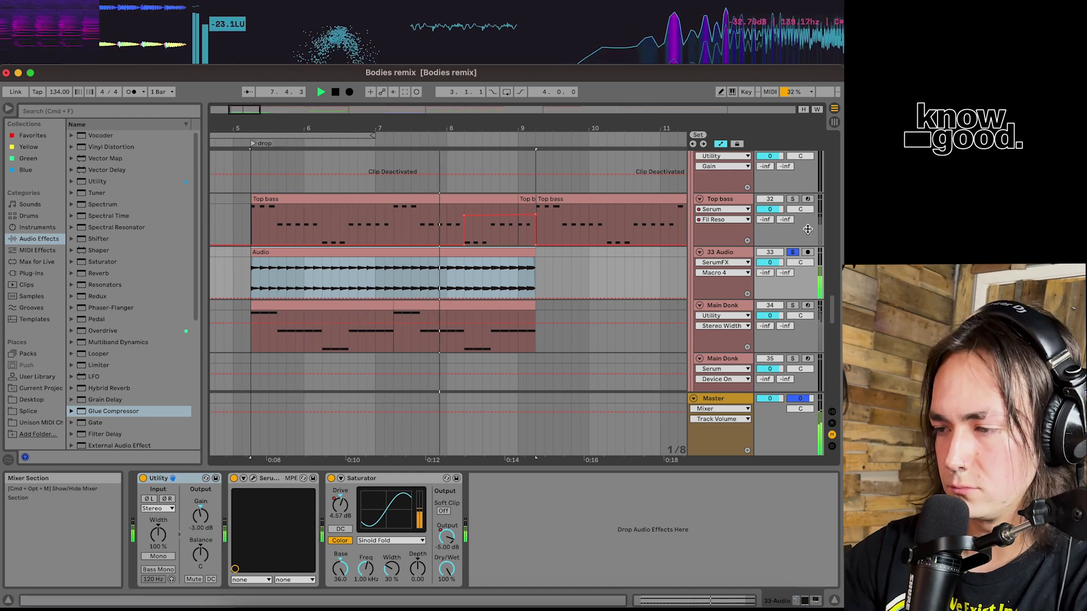
left_click(793, 305)
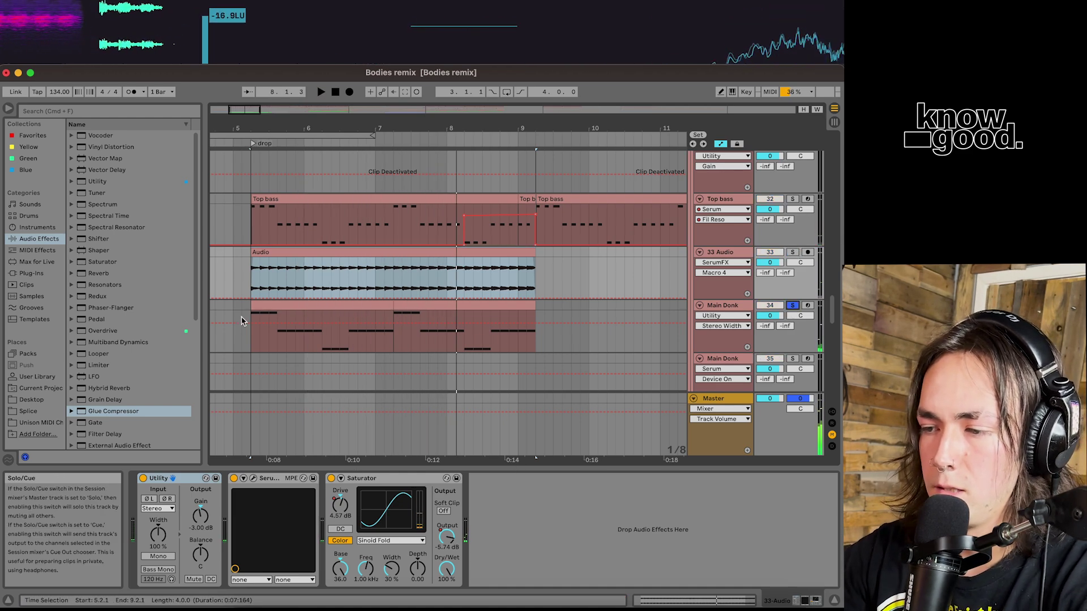
left_click(279, 306)
key("space")
key("space")
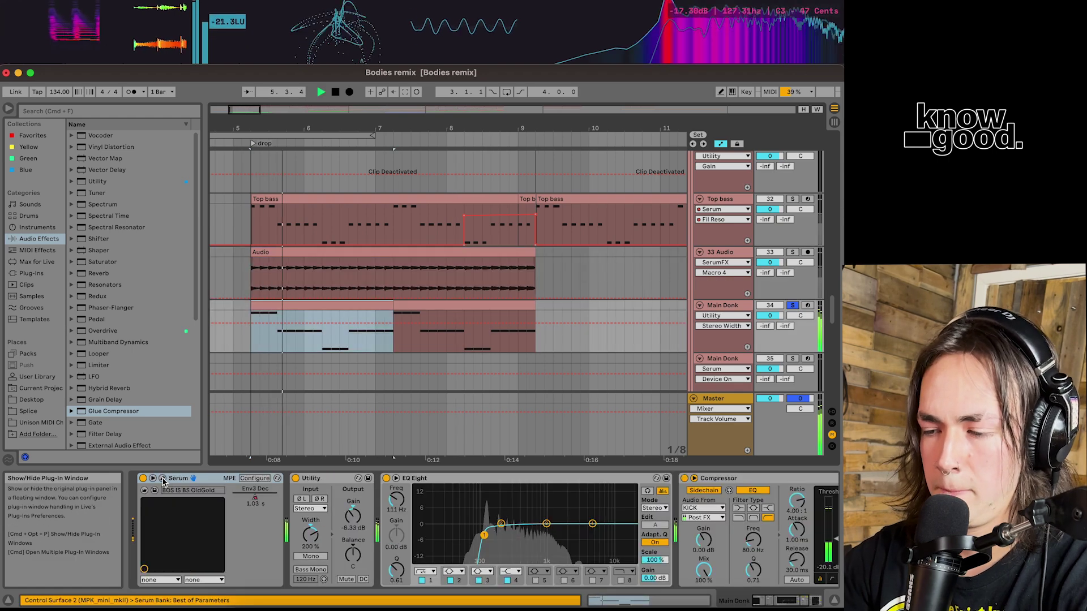
Step: Review the device chain of Main Donk track 34 and open its Serum window, positioned over the arrangement
scroll(360, 506, "right", 3)
scroll(359, 504, "right", 1)
scroll(359, 505, "left", 3)
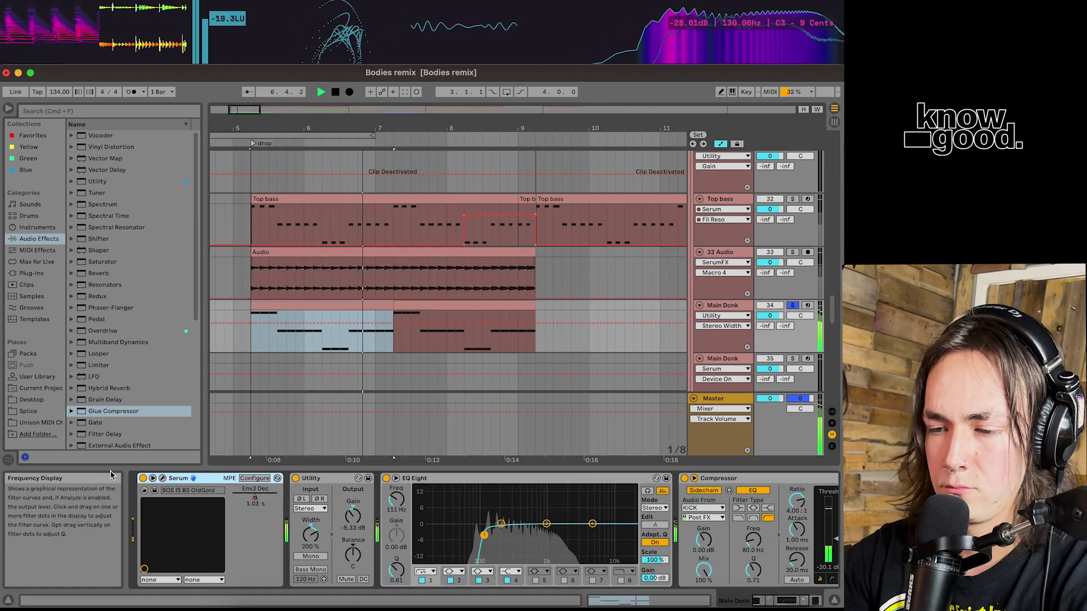
left_click(165, 478)
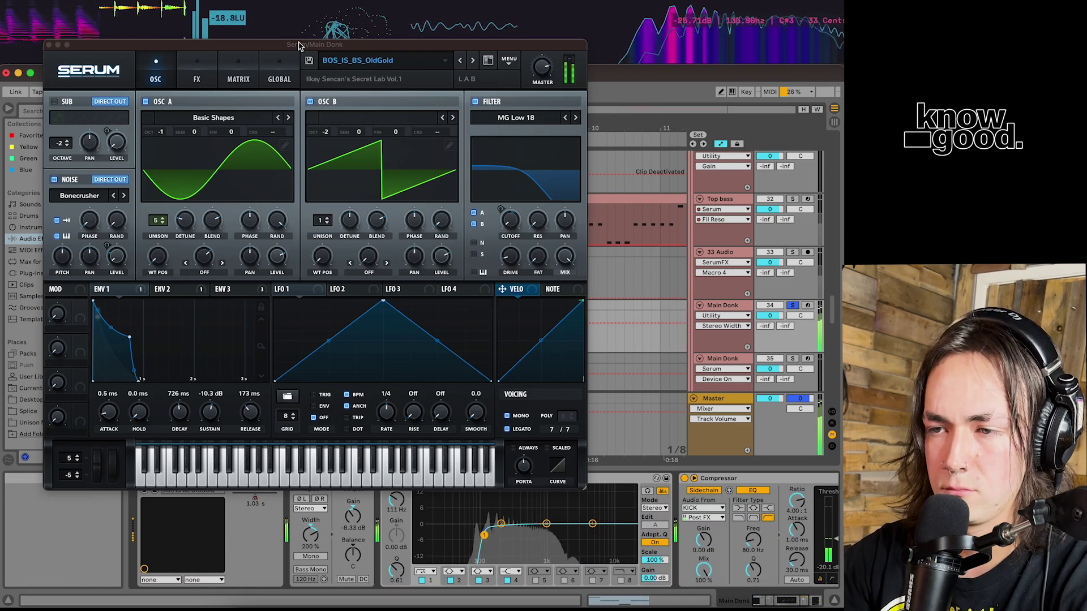
left_click_drag(305, 44, 410, 92)
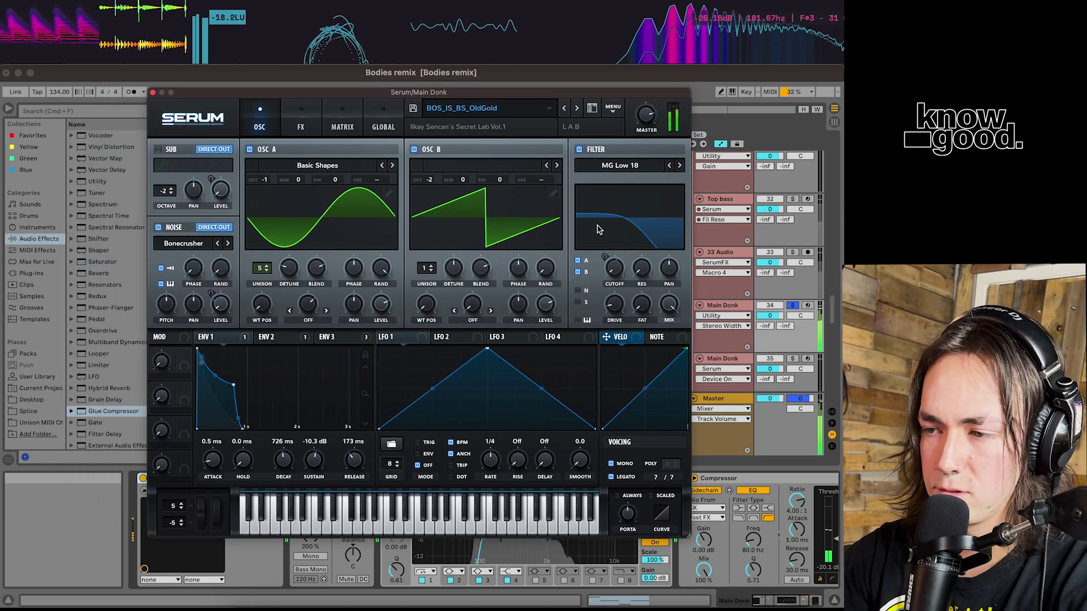
Step: Close the Main Donk Serum window and clear the solo on the bass tracks
left_click(154, 92)
scroll(538, 240, "down", 5)
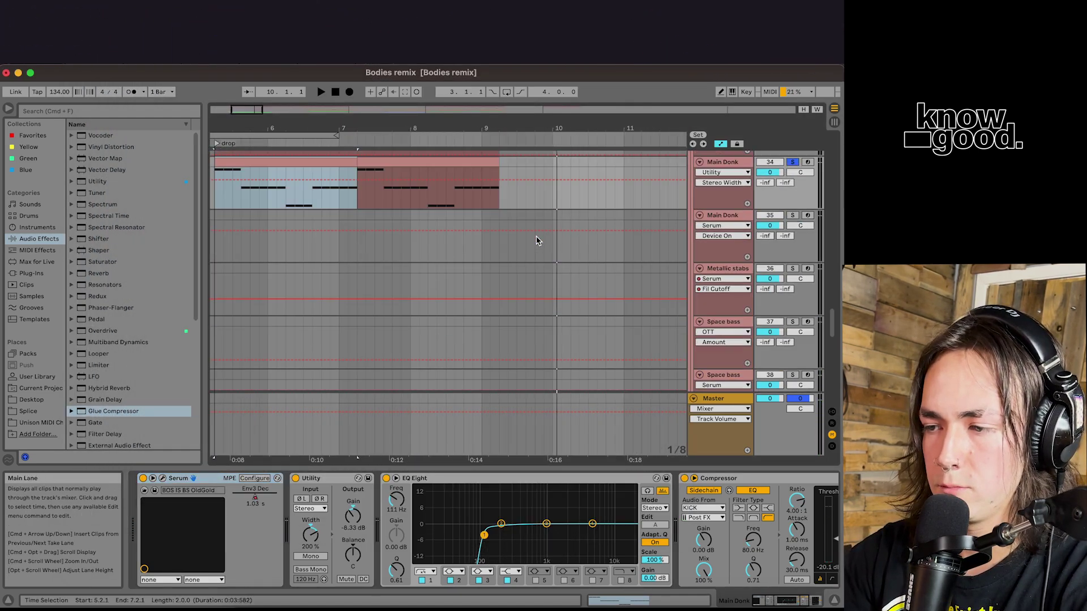
scroll(538, 240, "up", 5)
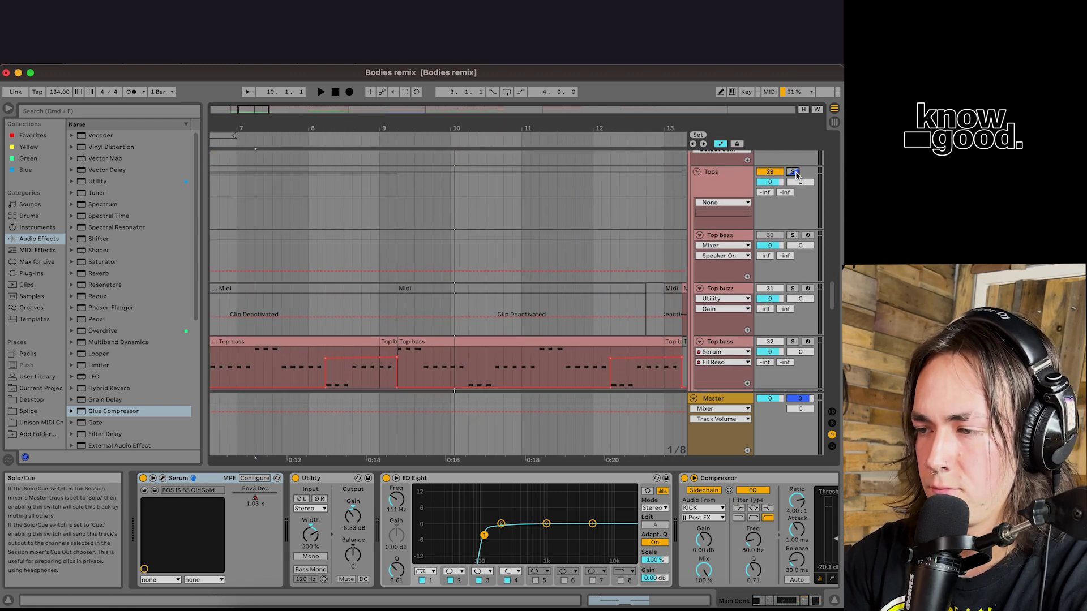
scroll(504, 247, "down", 10)
scroll(504, 248, "left", 3)
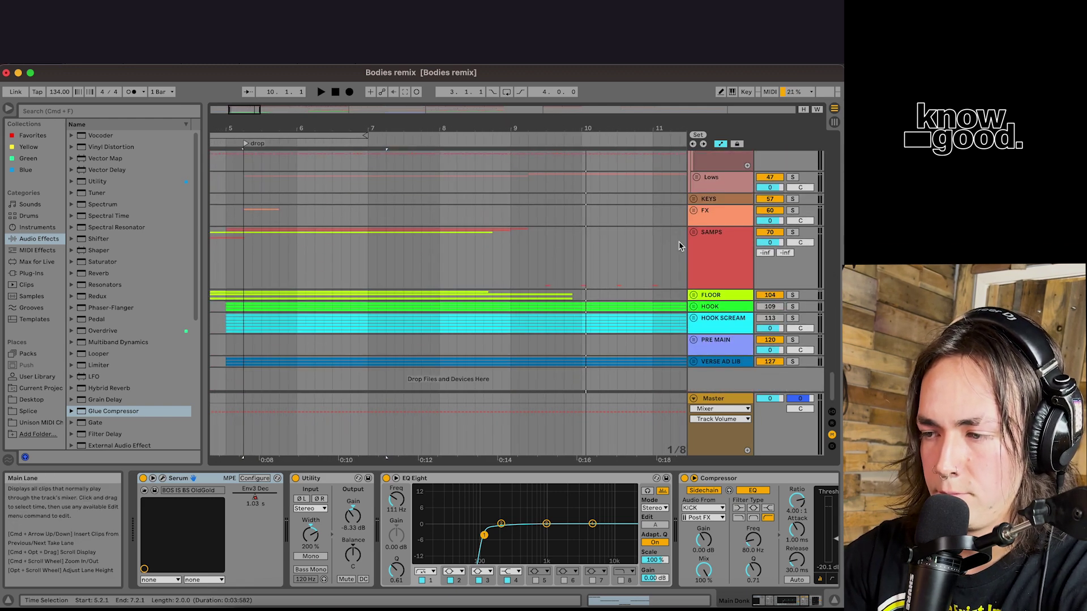
Step: Unfold the SAMPS group and solo vocal track 103 to audition its chops from 9.1.3
left_click(694, 232)
left_click(693, 233)
left_click(694, 232)
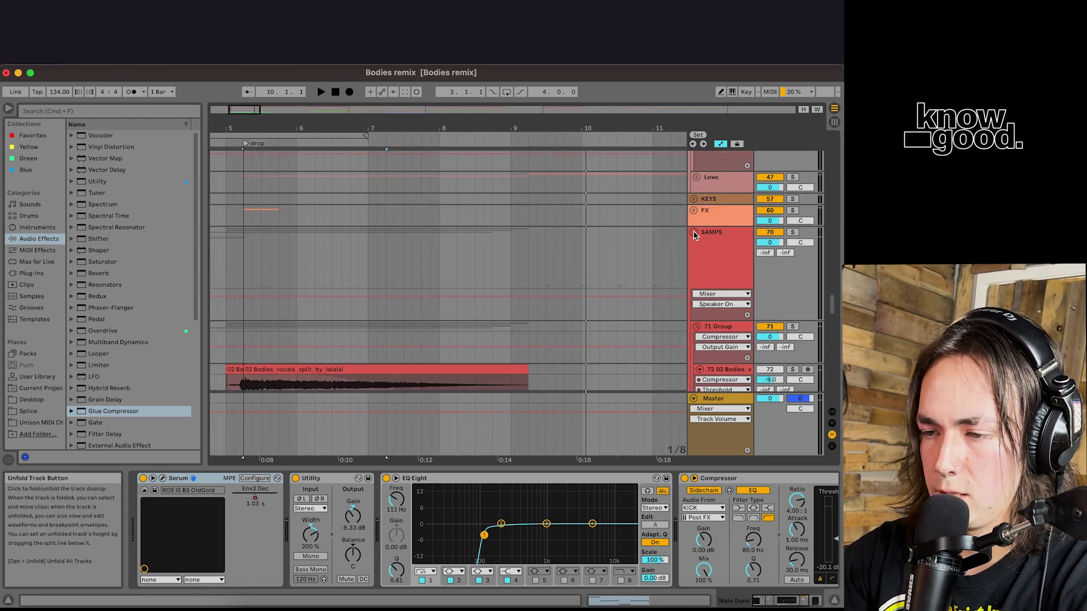
scroll(410, 312, "down", 12)
scroll(410, 311, "left", 2)
scroll(411, 316, "down", 10)
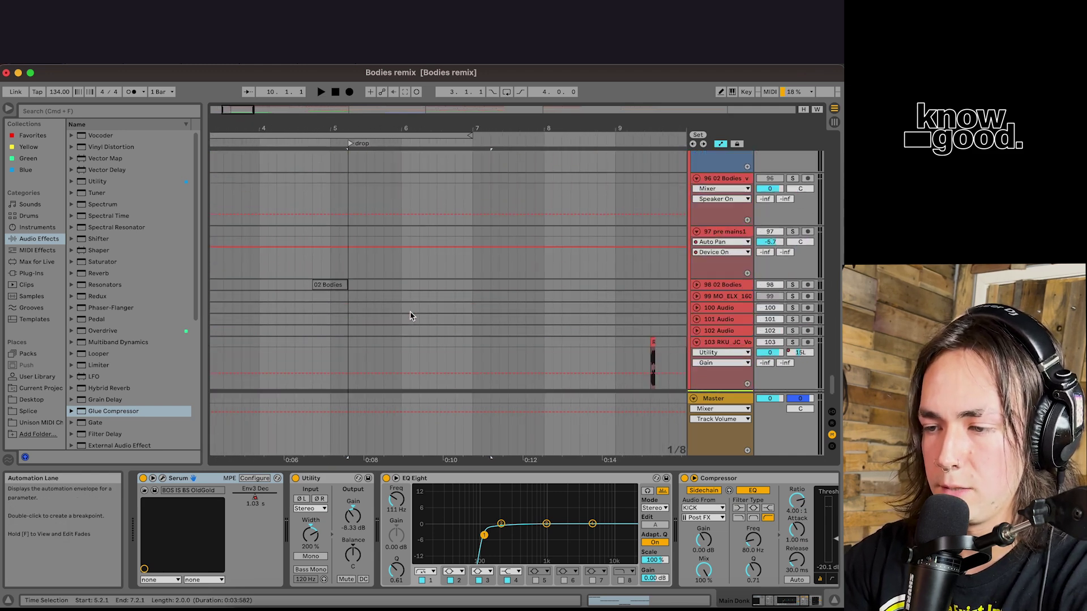
scroll(410, 312, "right", 2)
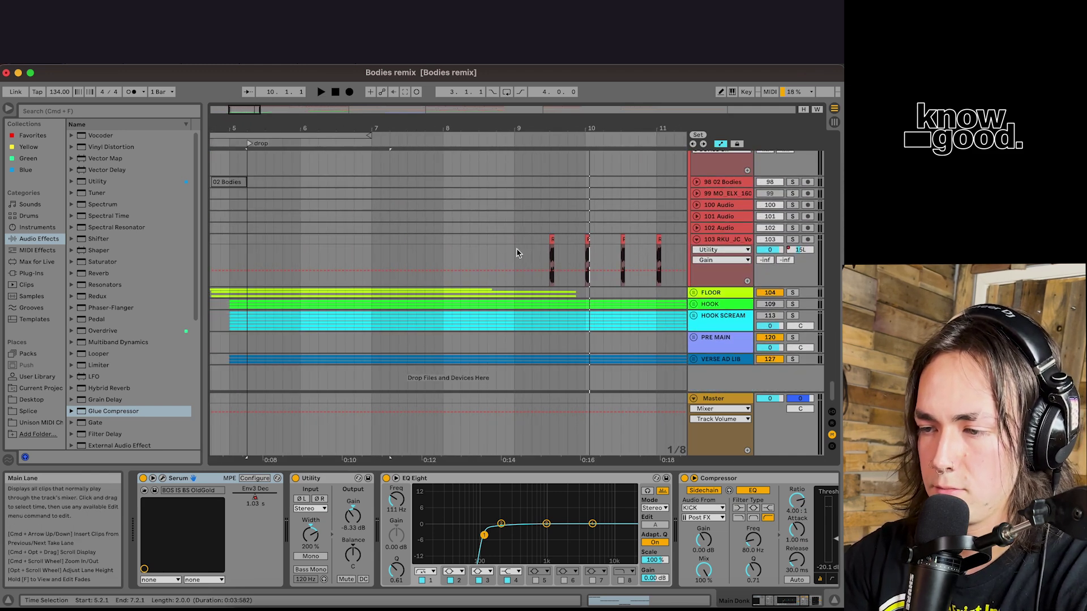
left_click(520, 252)
key("space")
left_click(793, 239)
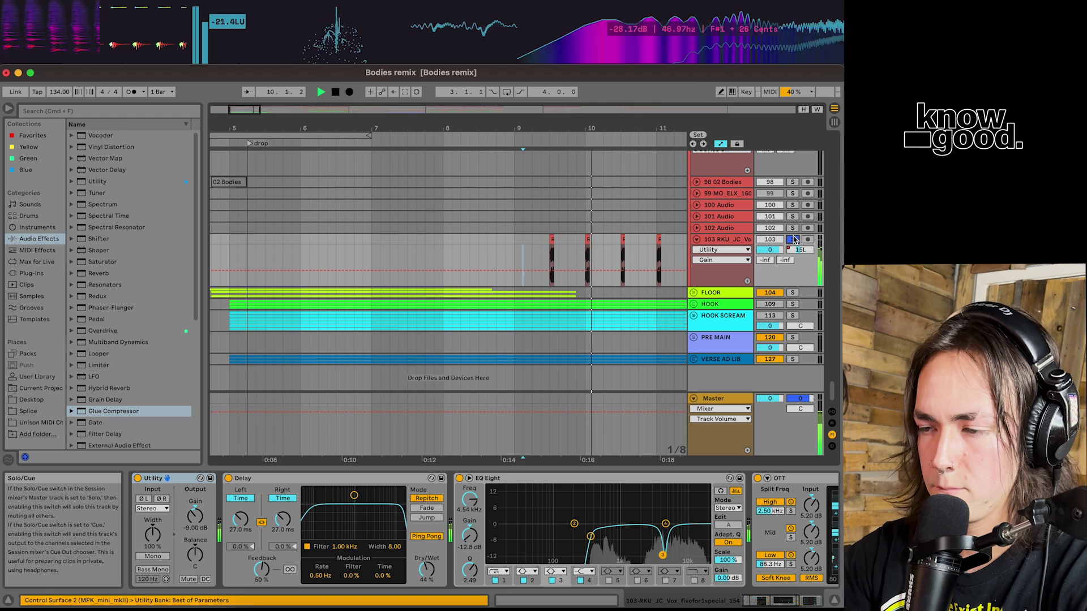
Step: Review the device chain on vocal track 103 through to OTT, and clear the track's solo
scroll(656, 502, "right", 5)
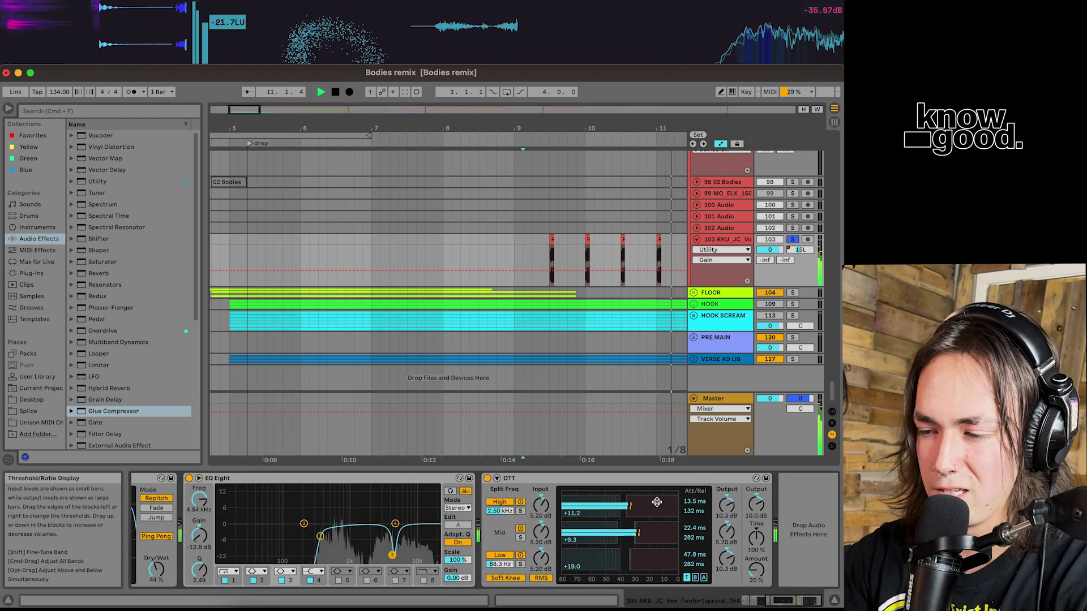
scroll(656, 503, "left", 5)
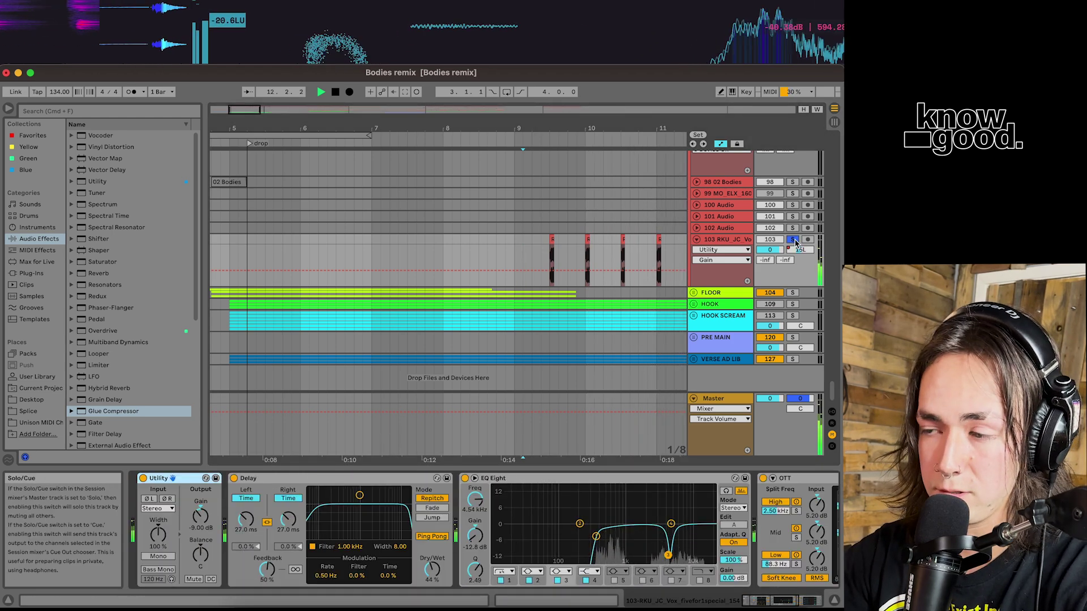
left_click(793, 239)
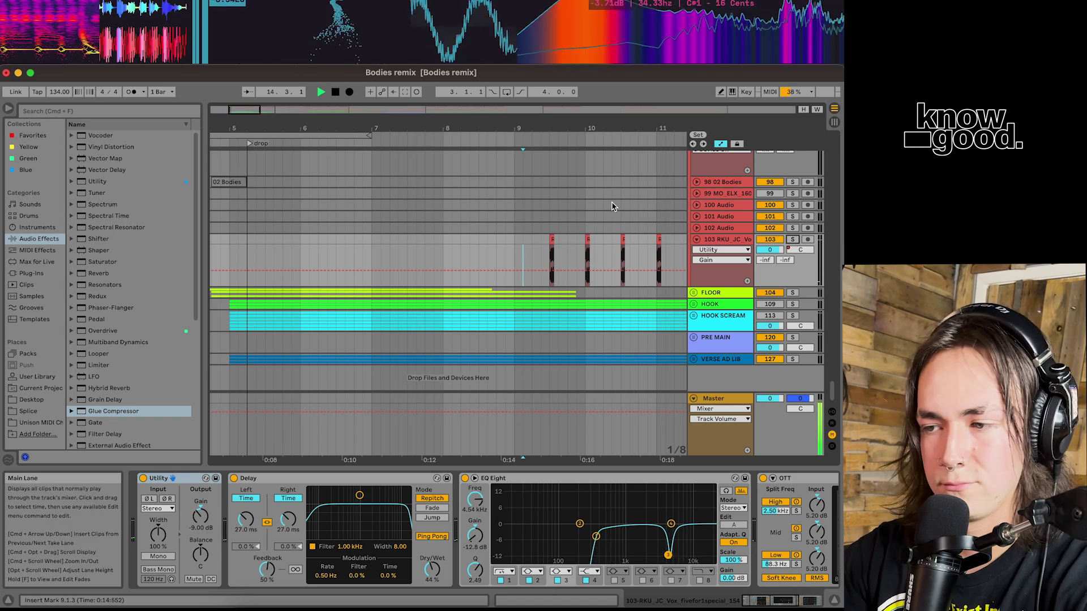
Step: Play the end of the first drop from 19.3.1 and solo the SAMPS group to audition its vocal samples up to the break
scroll(613, 206, "right", 10)
scroll(613, 206, "up", 4)
key("space")
scroll(611, 210, "down", 2)
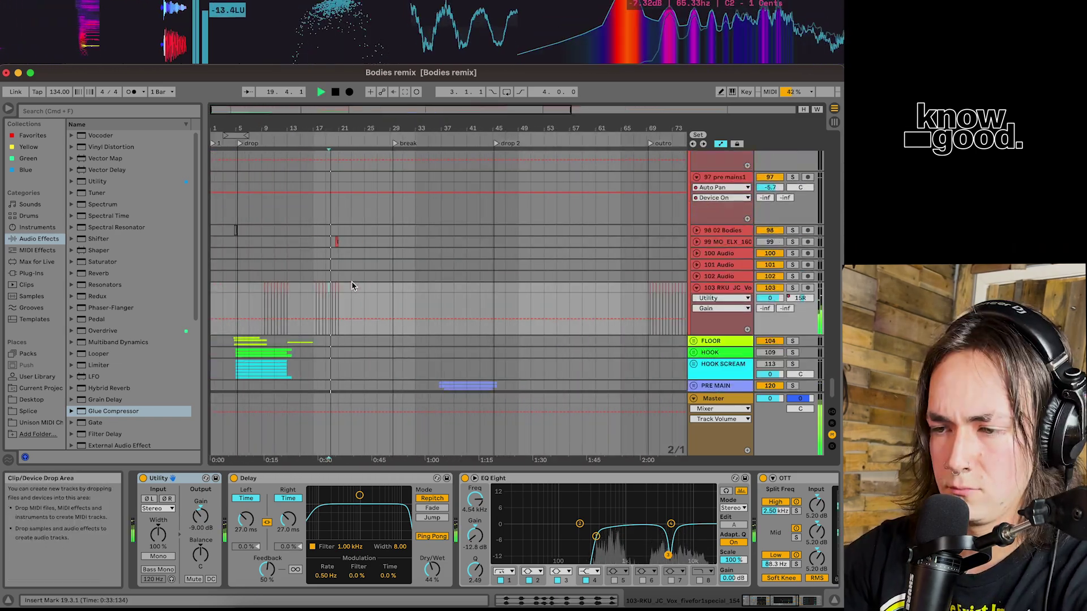
scroll(351, 282, "up", 1)
scroll(366, 185, "up", 4)
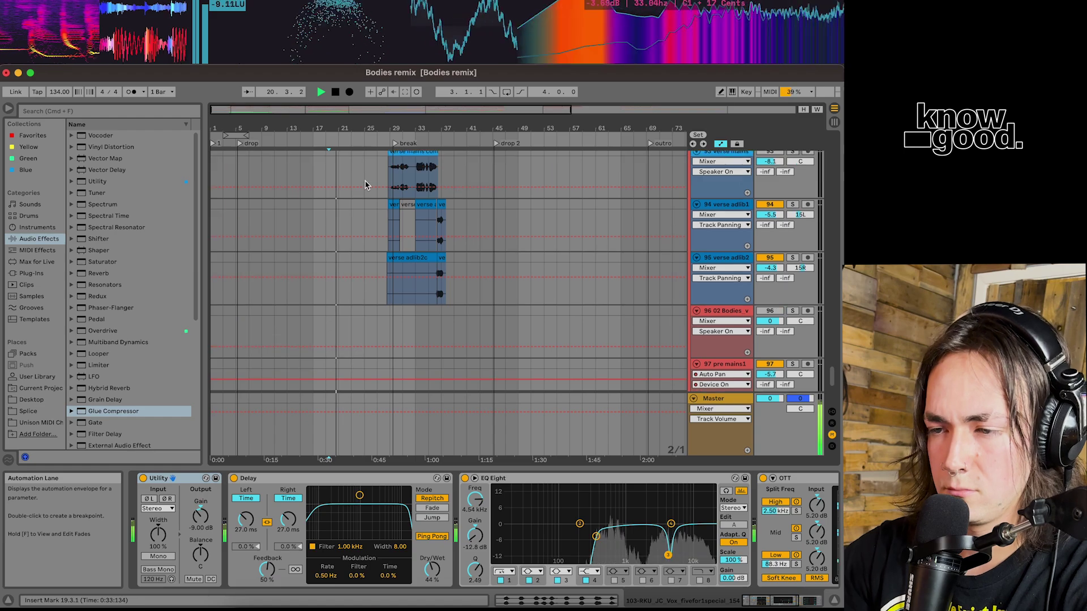
scroll(366, 185, "up", 15)
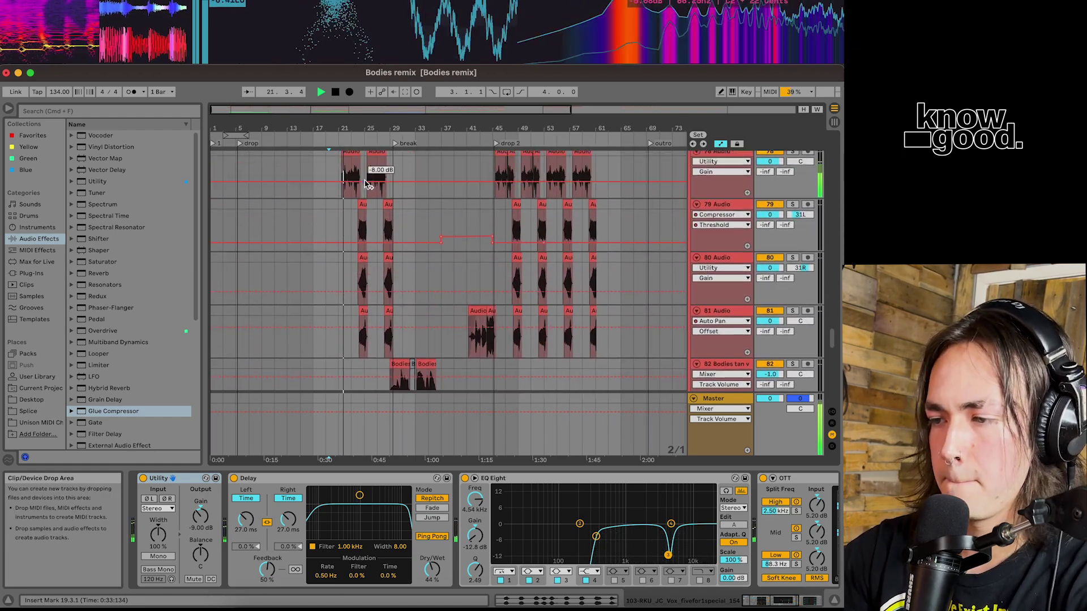
scroll(365, 185, "up", 15)
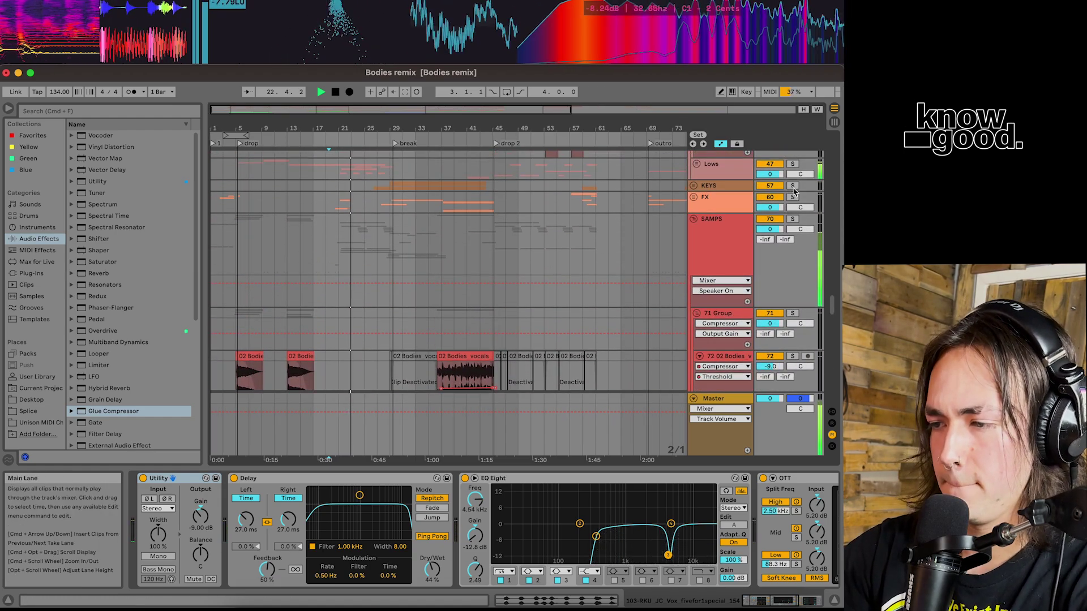
scroll(371, 243, "down", 8)
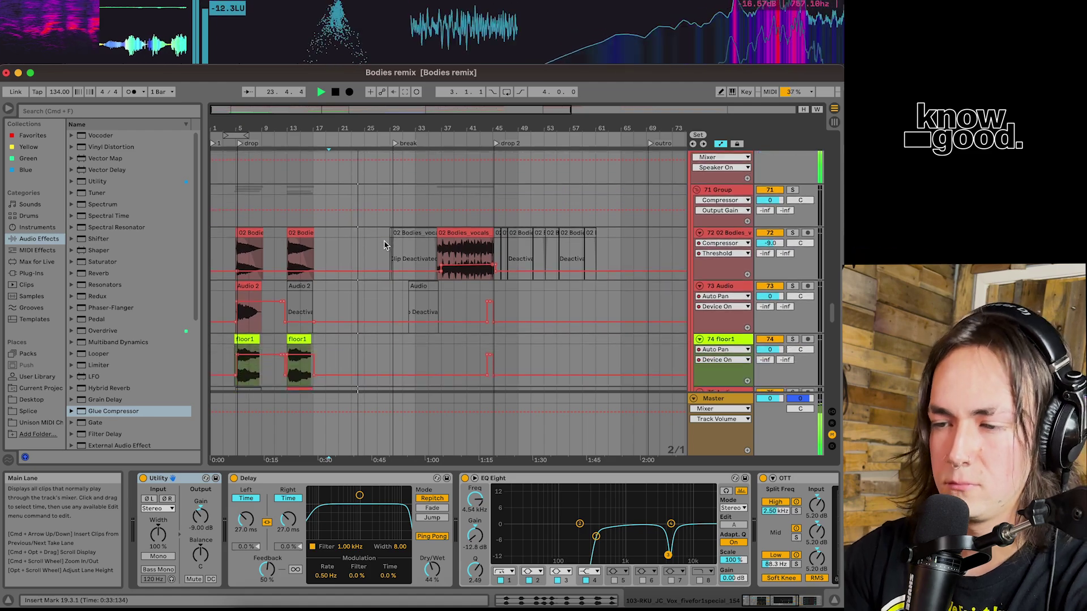
scroll(384, 245, "down", 5)
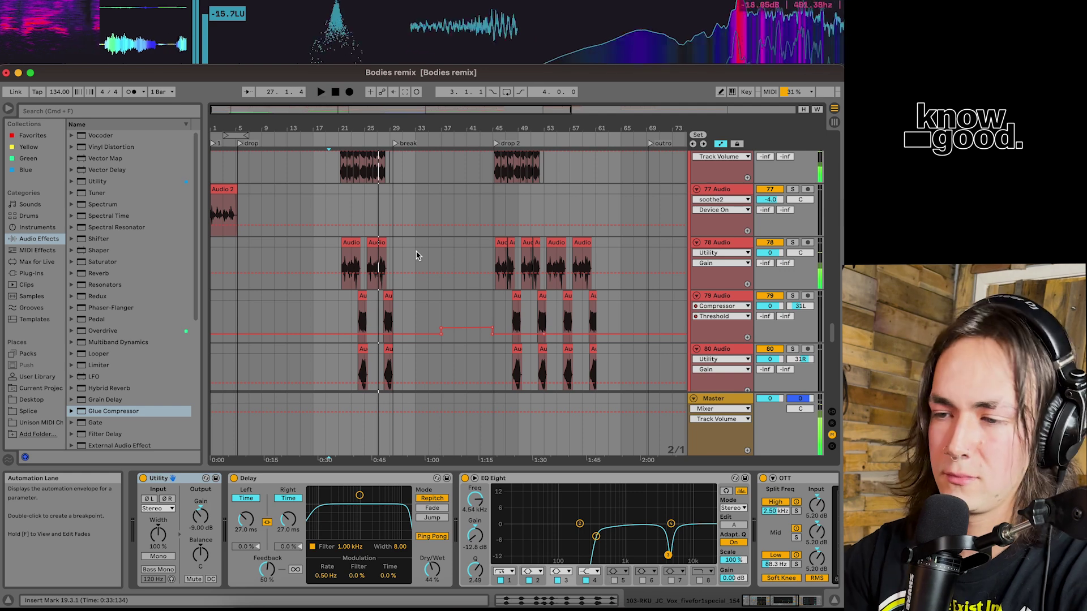
scroll(382, 244, "up", 4)
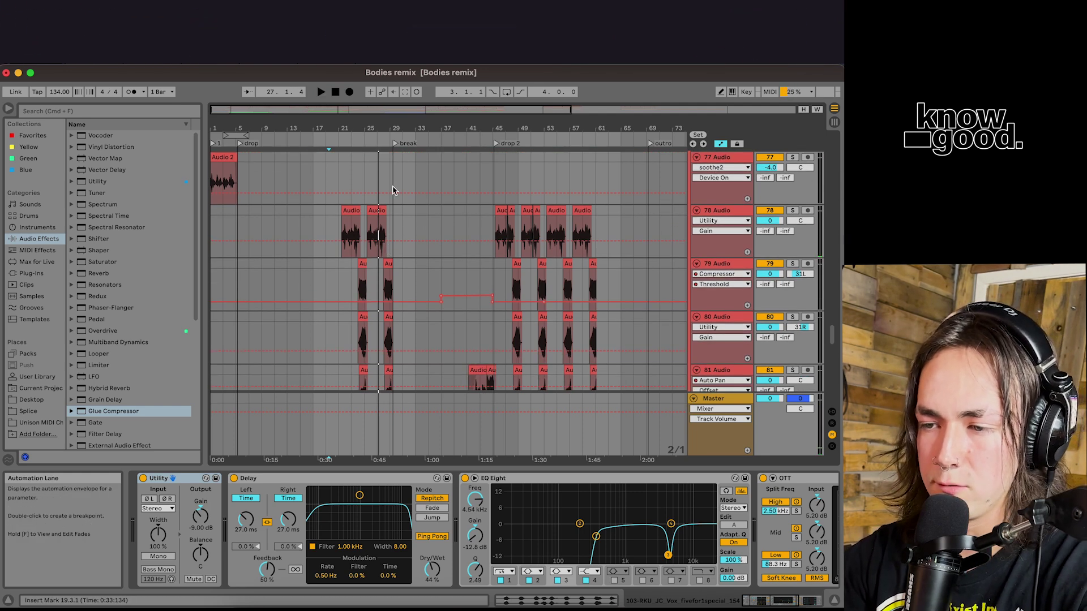
Step: Play the break from 29.3.1 and clear the SAMPS solo to hear the full mix
left_click(363, 236)
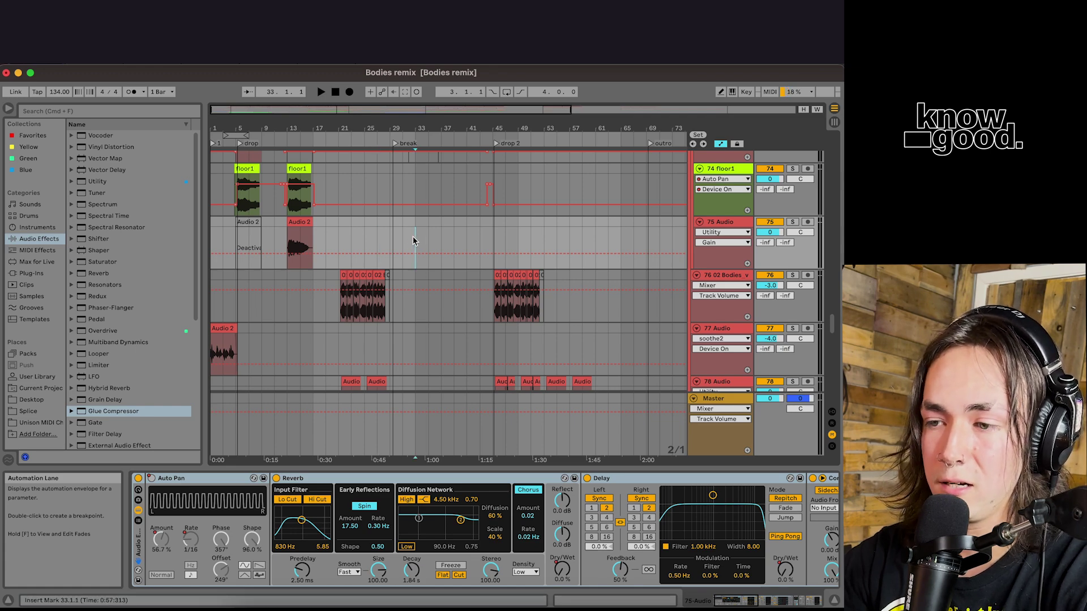
scroll(414, 243, "up", 20)
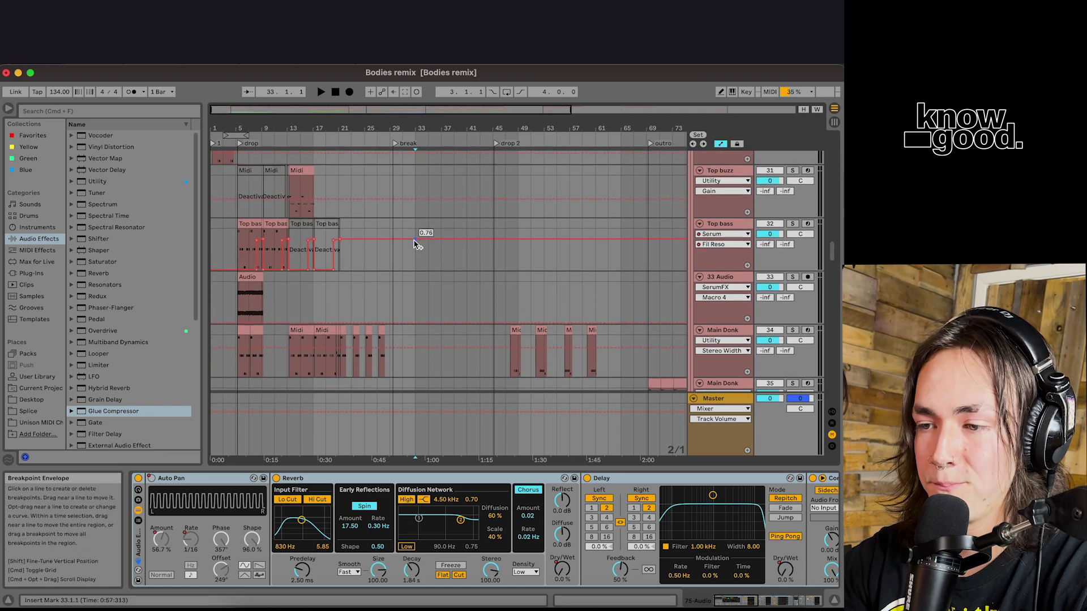
scroll(414, 244, "up", 10)
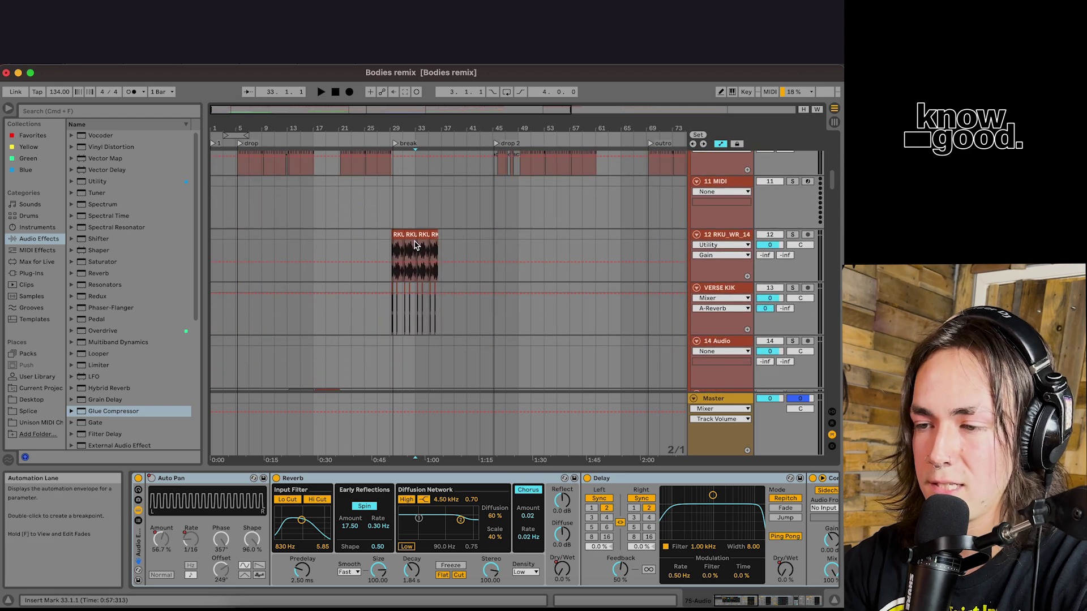
left_click(393, 204)
key("space")
scroll(507, 191, "down", 5)
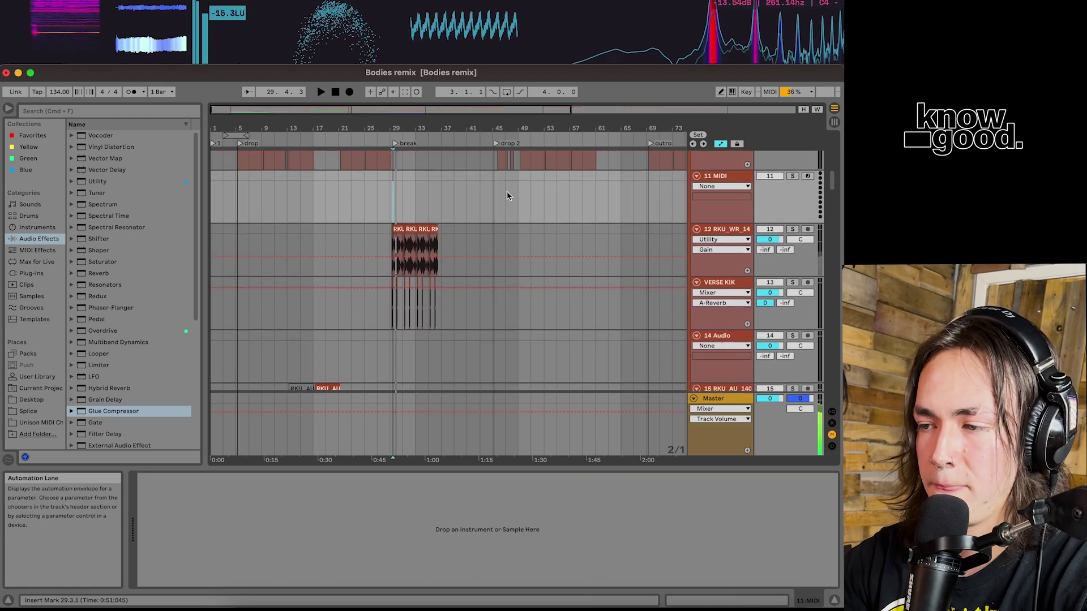
scroll(429, 255, "down", 5)
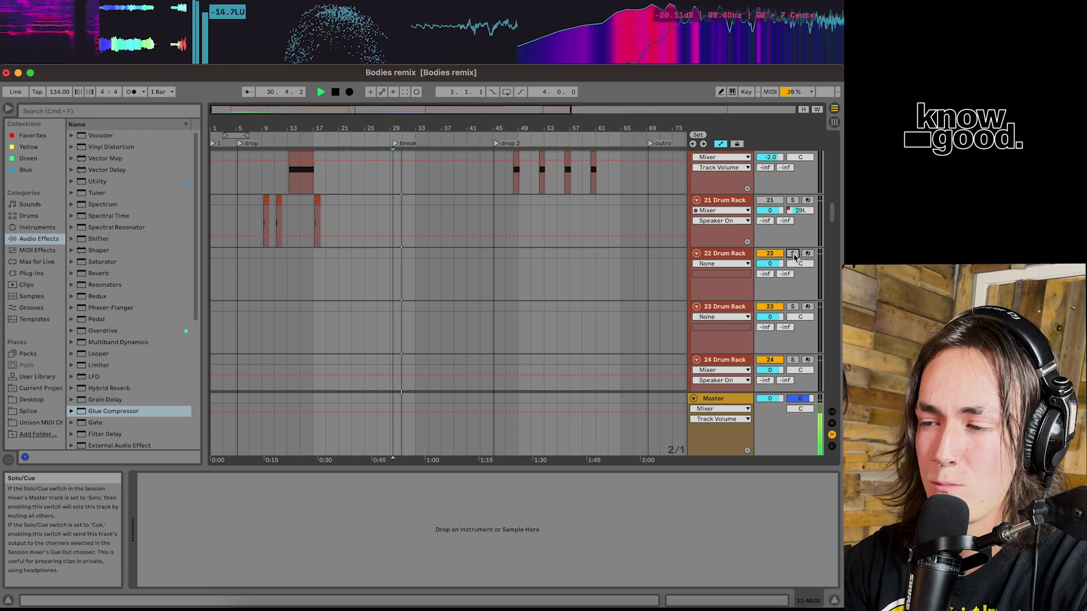
Step: Solo the PRE MAIN group during the break, unfold it to review its pre mains and pre countdown tracks, and fold it again
scroll(539, 333, "down", 15)
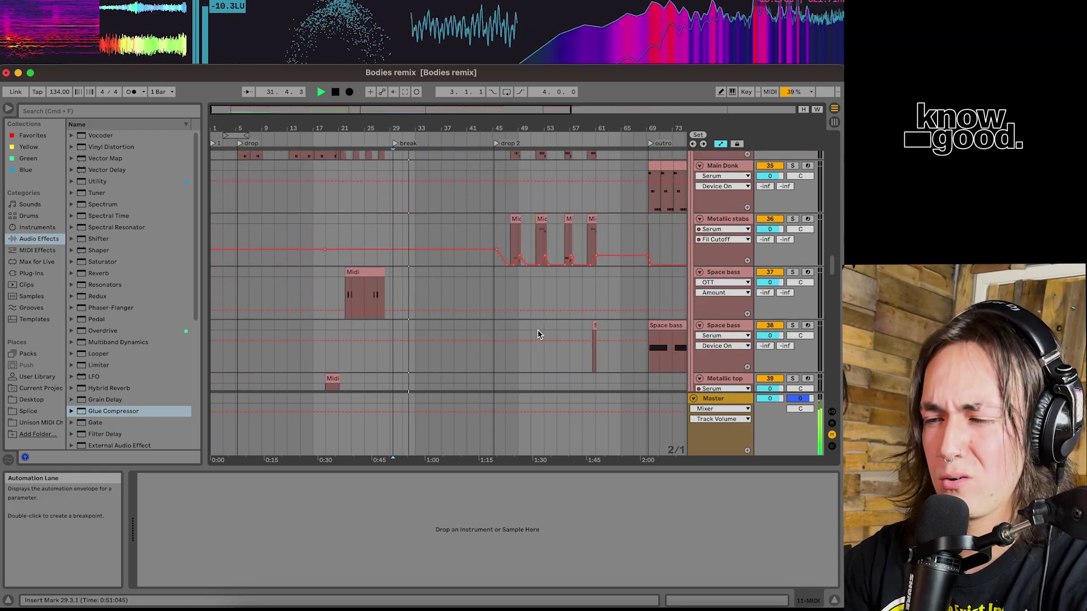
scroll(539, 335, "down", 12)
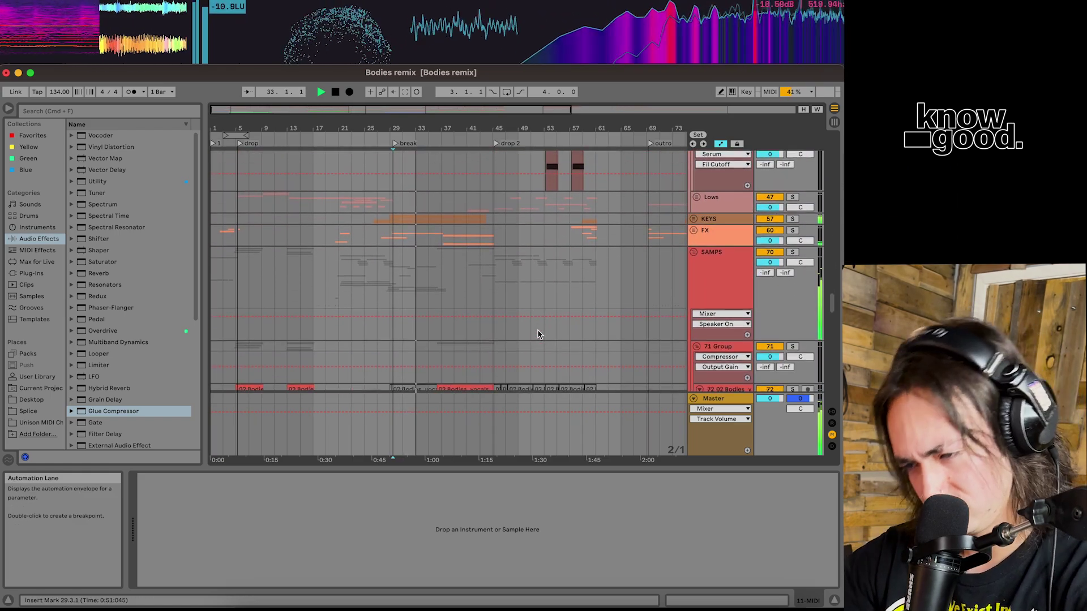
scroll(539, 334, "down", 3)
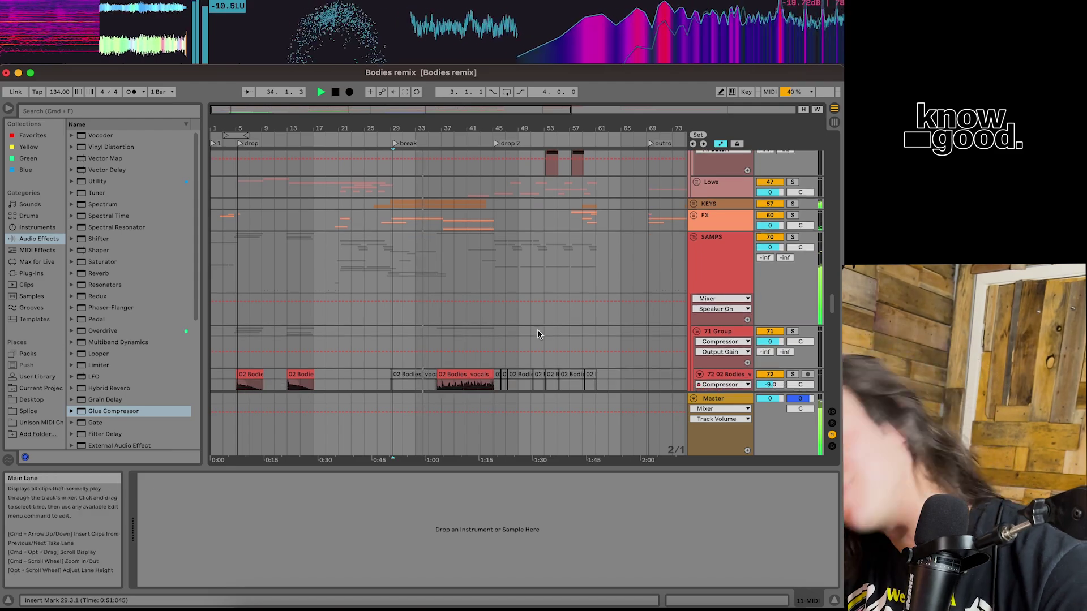
scroll(539, 334, "down", 1)
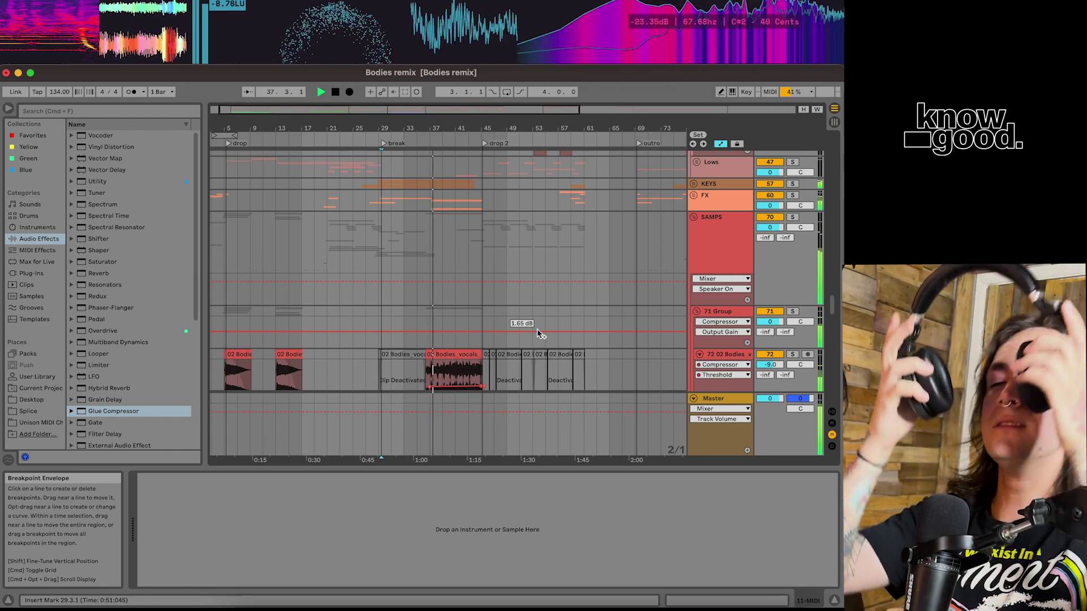
scroll(538, 334, "down", 15)
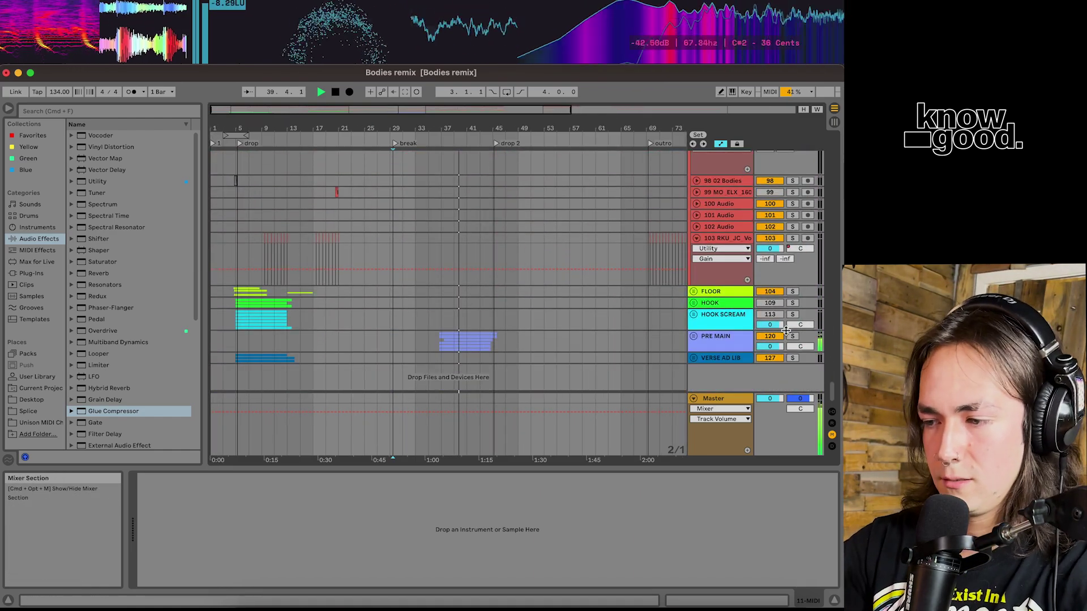
left_click(793, 337)
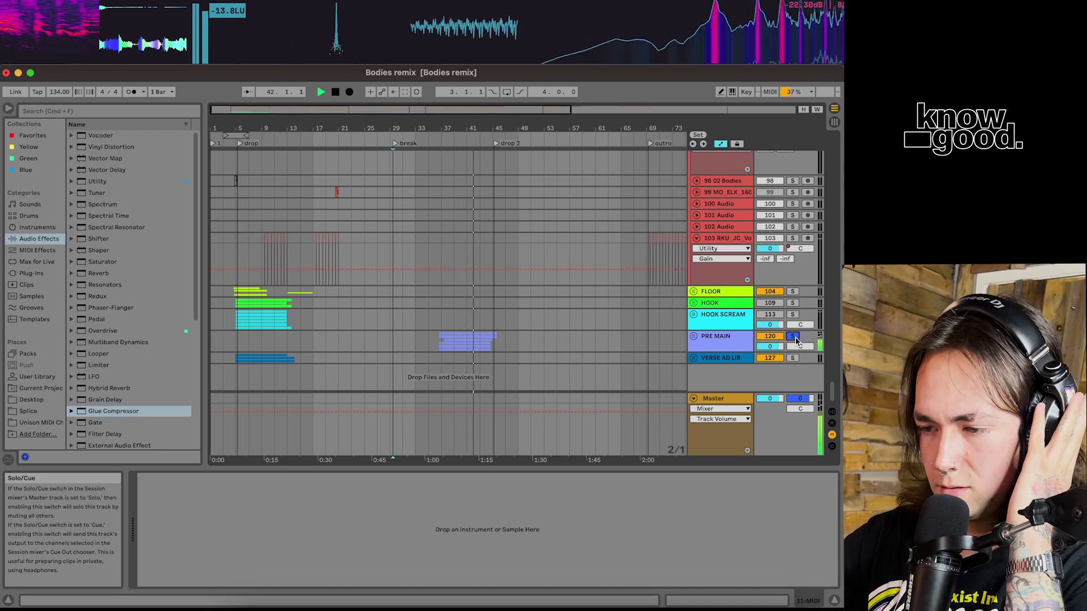
left_click(693, 336)
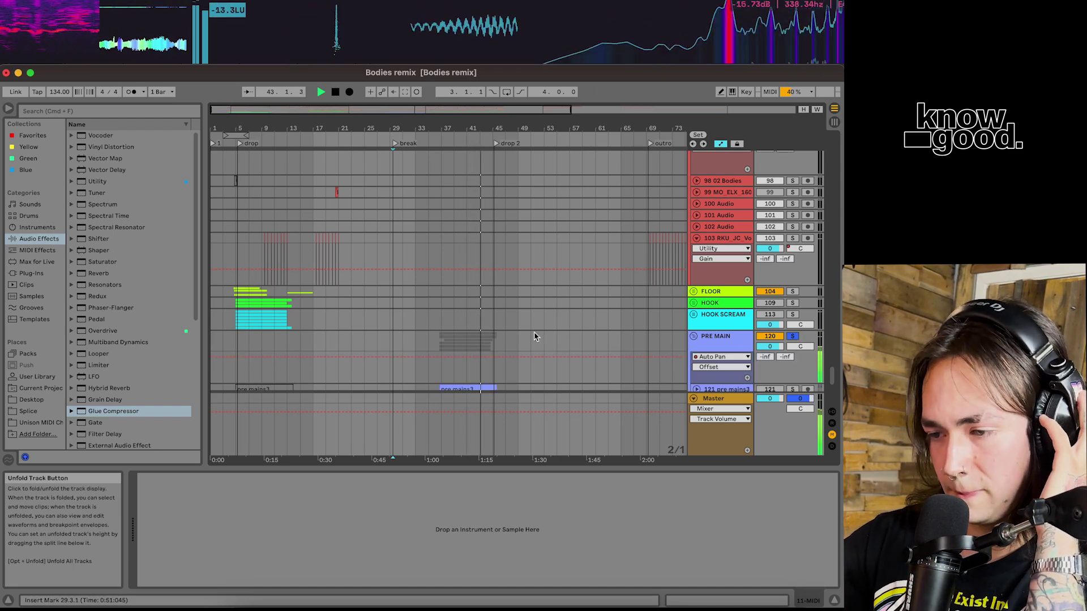
scroll(534, 332, "down", 8)
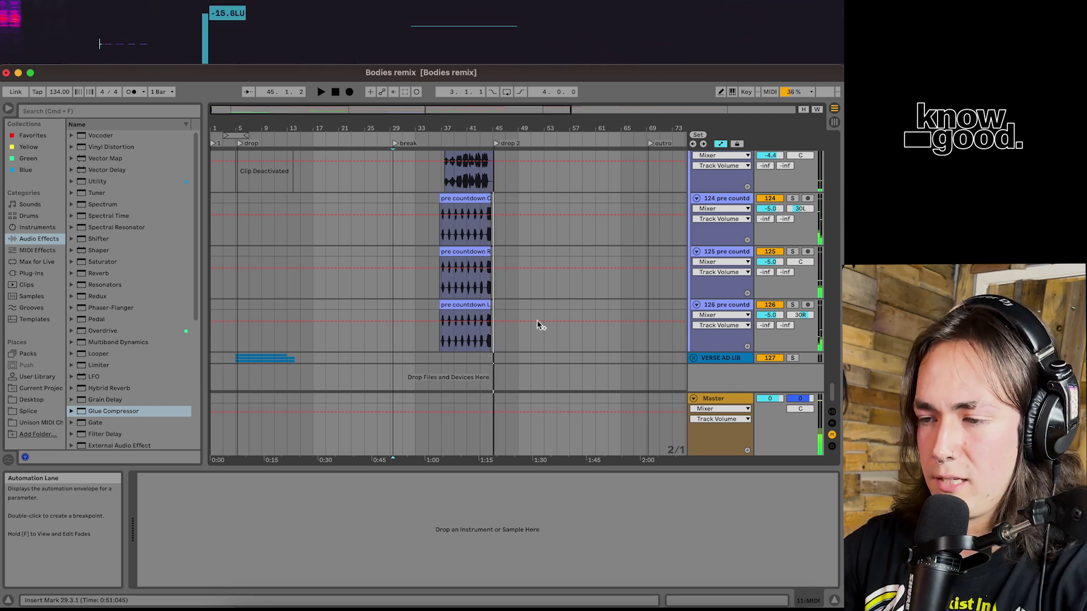
scroll(672, 251, "up", 8)
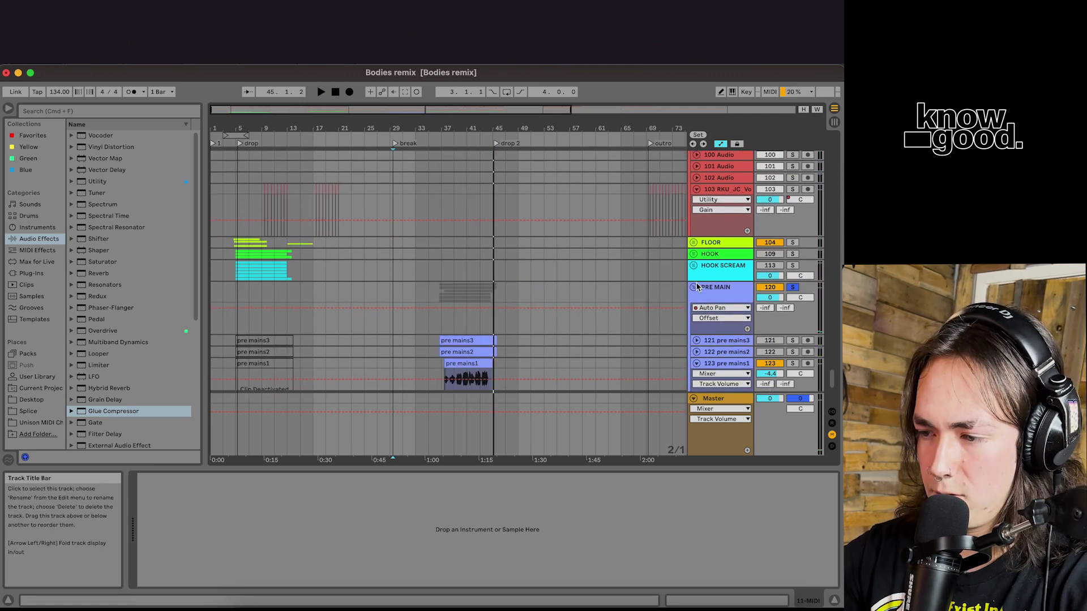
left_click(694, 287)
Step: Play the opening of drop 2 from 45.1.1 with the full mix and stop after about a bar and a half
scroll(546, 196, "up", 10)
scroll(545, 195, "up", 15)
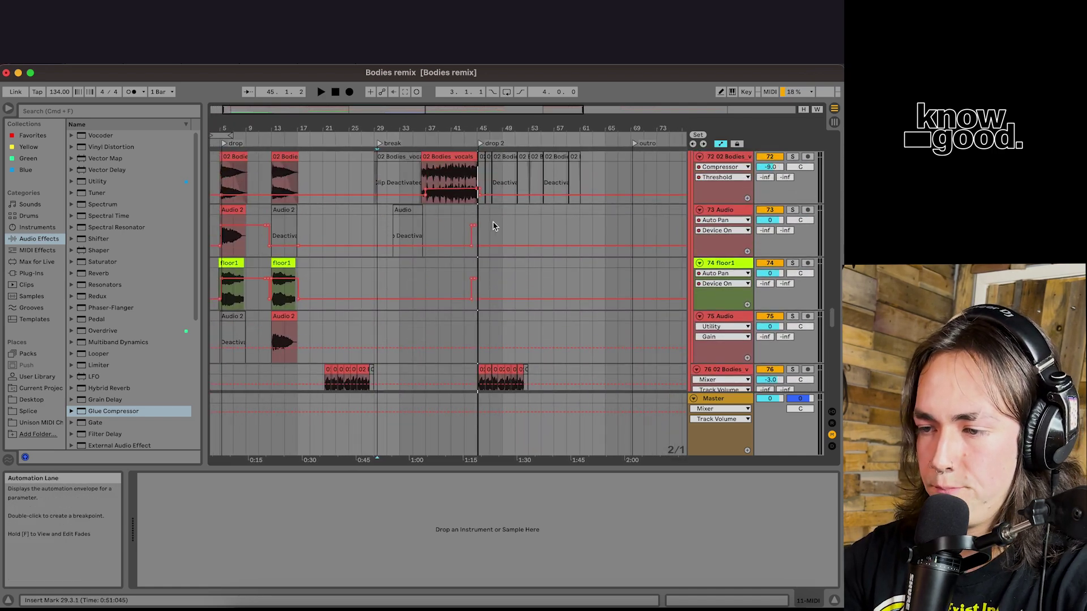
left_click(492, 226)
key("space")
scroll(594, 207, "up", 1)
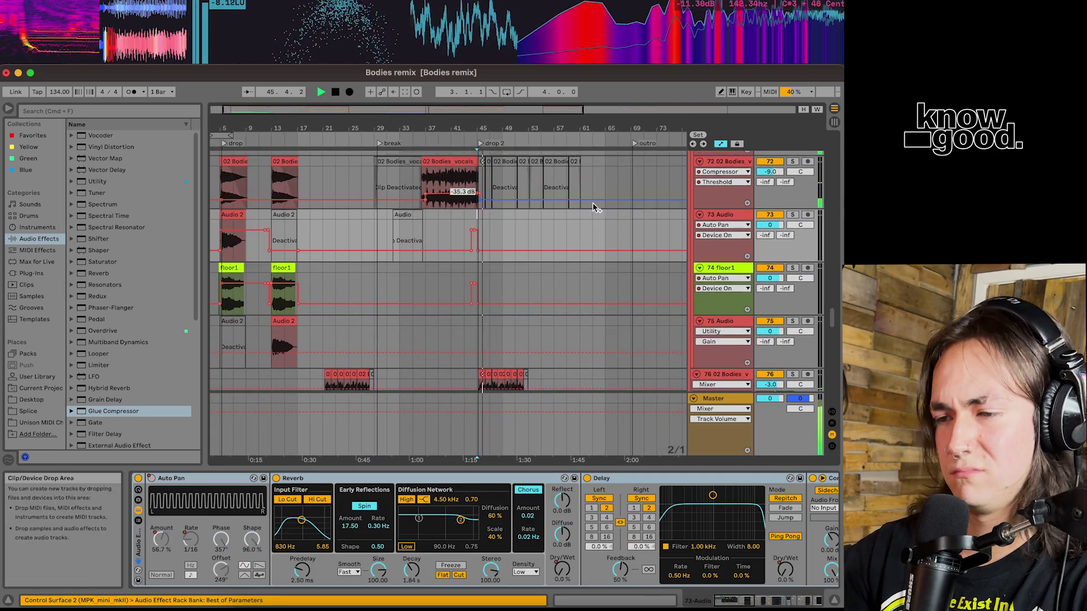
scroll(594, 207, "up", 20)
key("space")
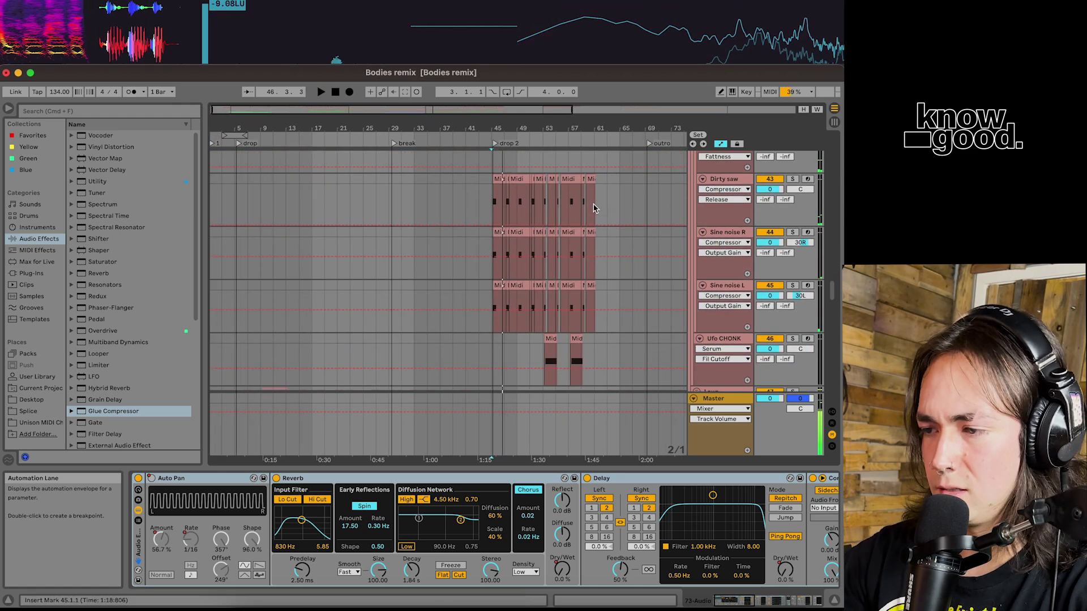
Step: Solo the 42 Group and play the opening of drop 2 from 45.1.1 to audition its layers
left_click(594, 208)
scroll(736, 187, "up", 3)
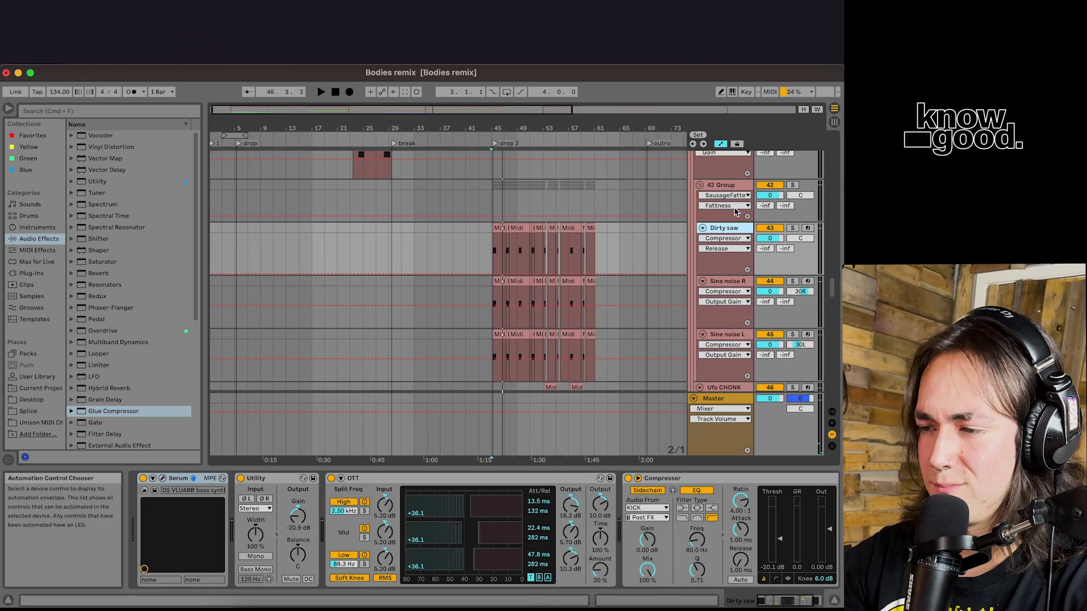
scroll(600, 188, "up", 3)
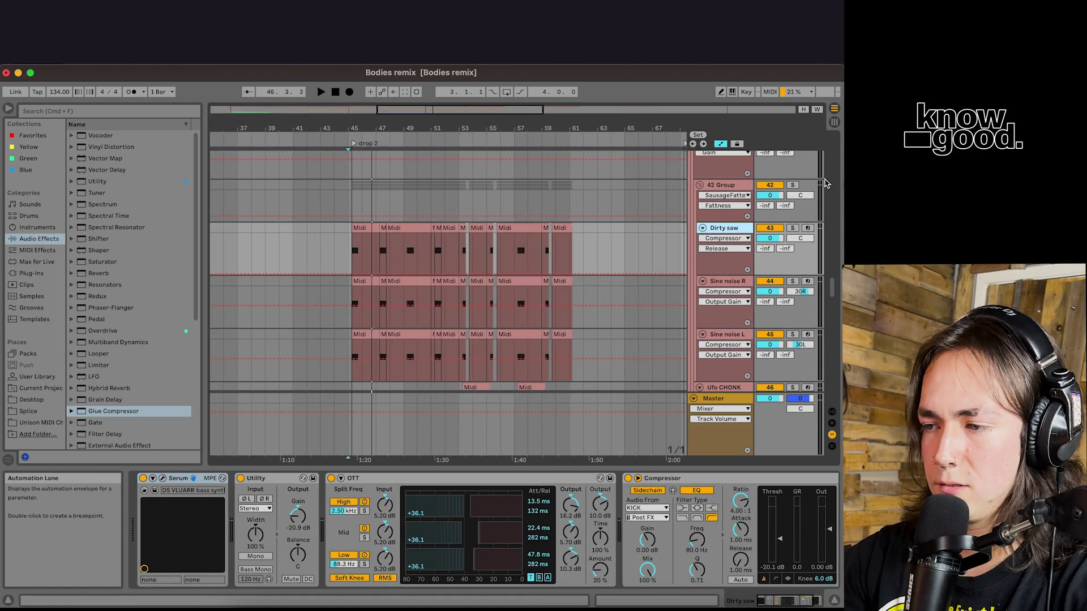
left_click(795, 187)
left_click(358, 198)
key("space")
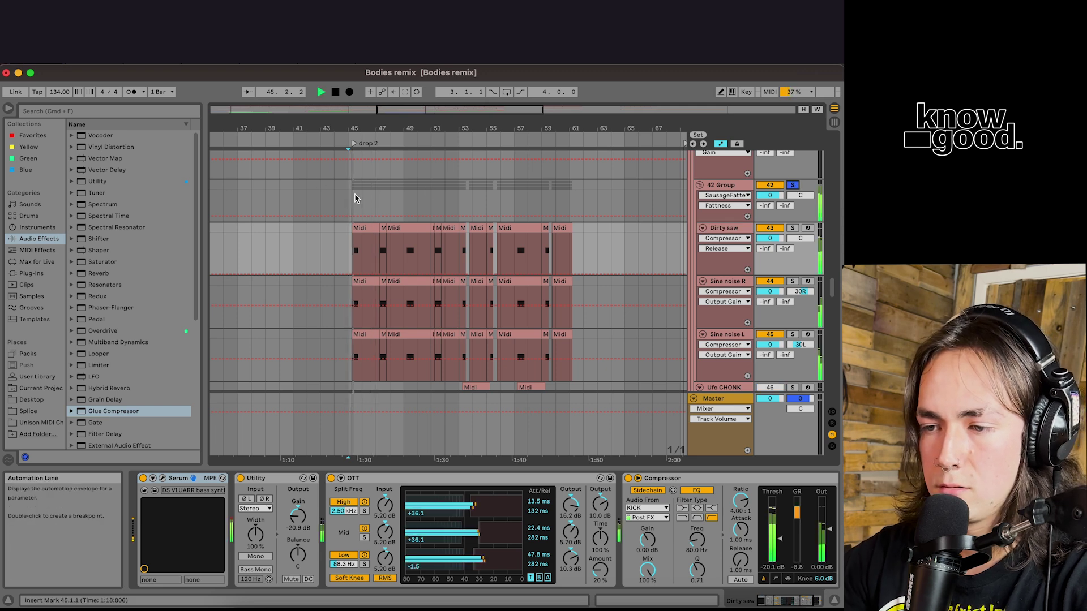
key("space")
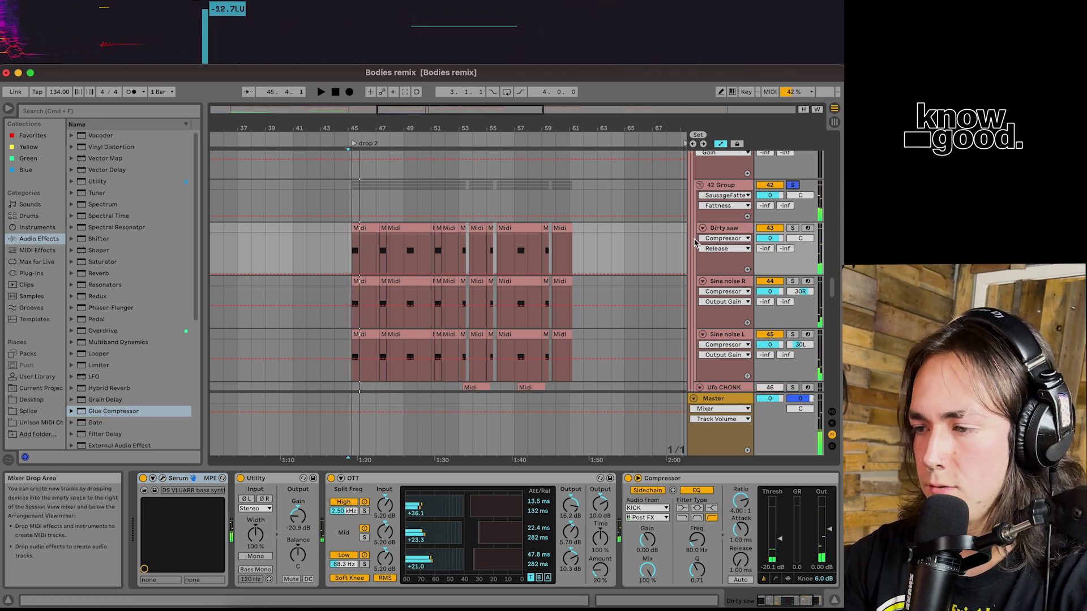
Step: Open the Dirty saw track's Serum patch and examine its oscillators and the wavetable position of oscillator A
left_click(725, 229)
left_click(163, 479)
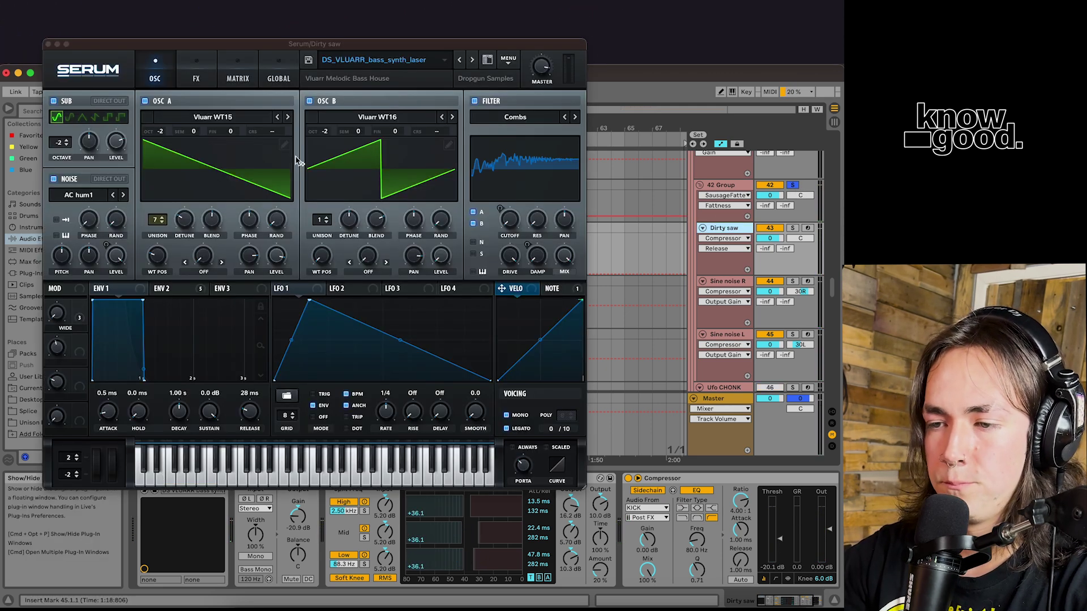
left_click_drag(308, 47, 333, 116)
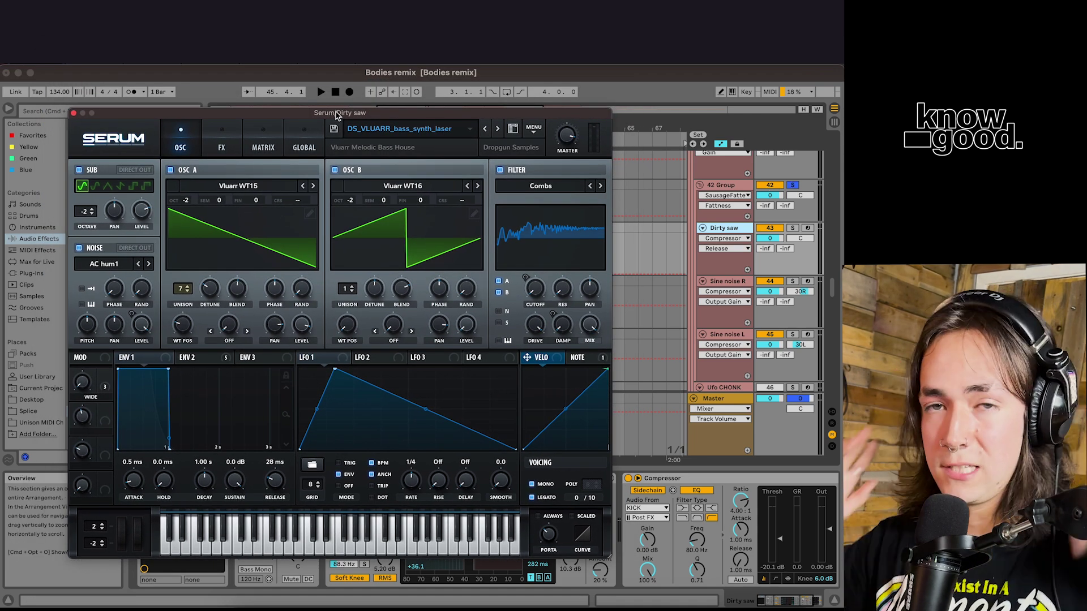
left_click(188, 326)
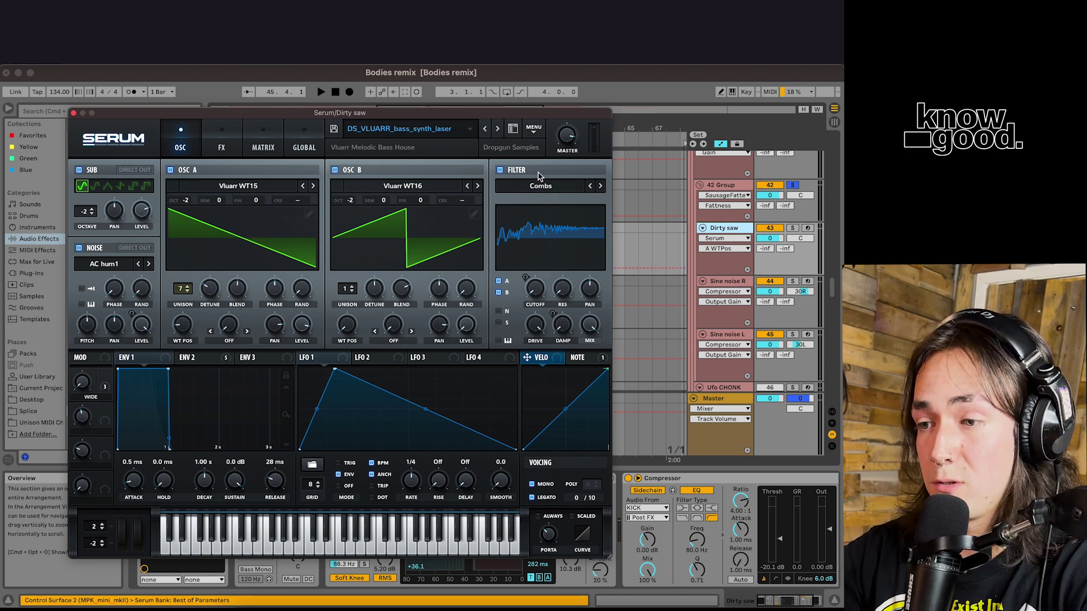
Step: Solo the Dirty saw track and play the opening of drop 2 to hear it alone
left_click(794, 229)
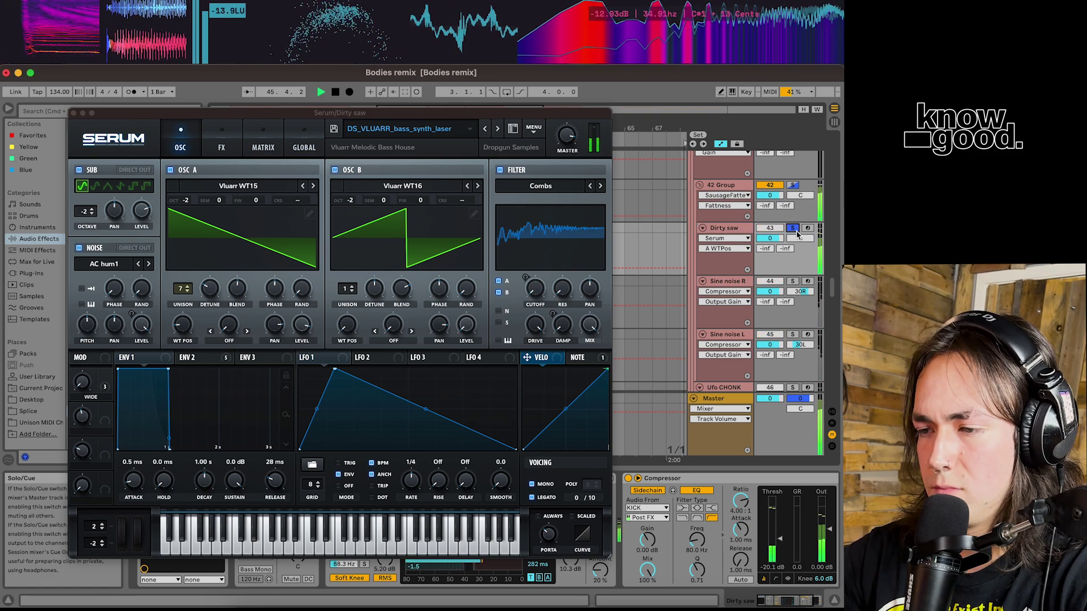
key("space")
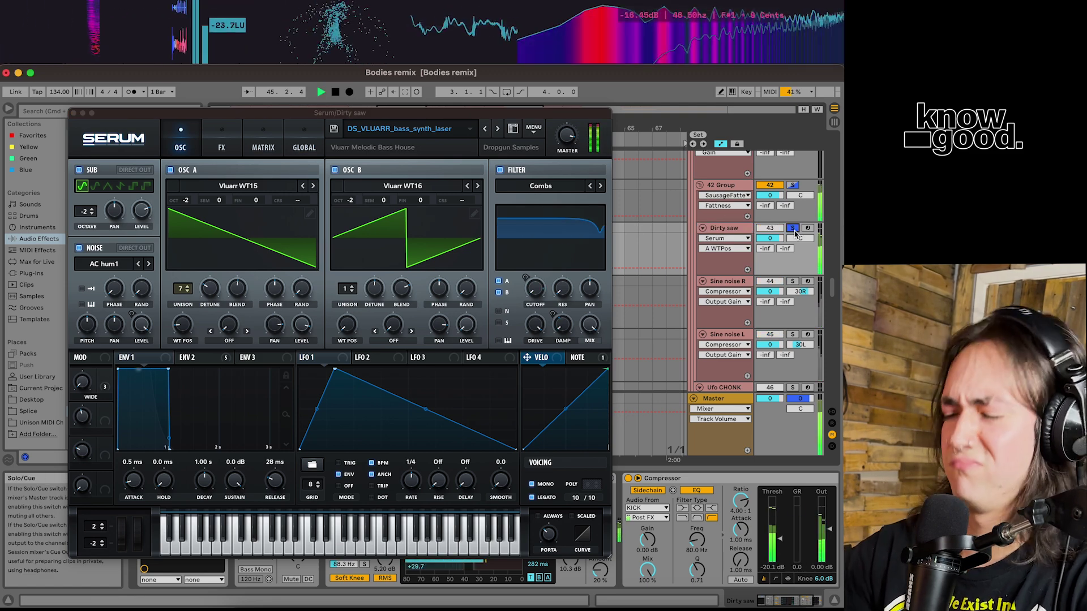
key("space")
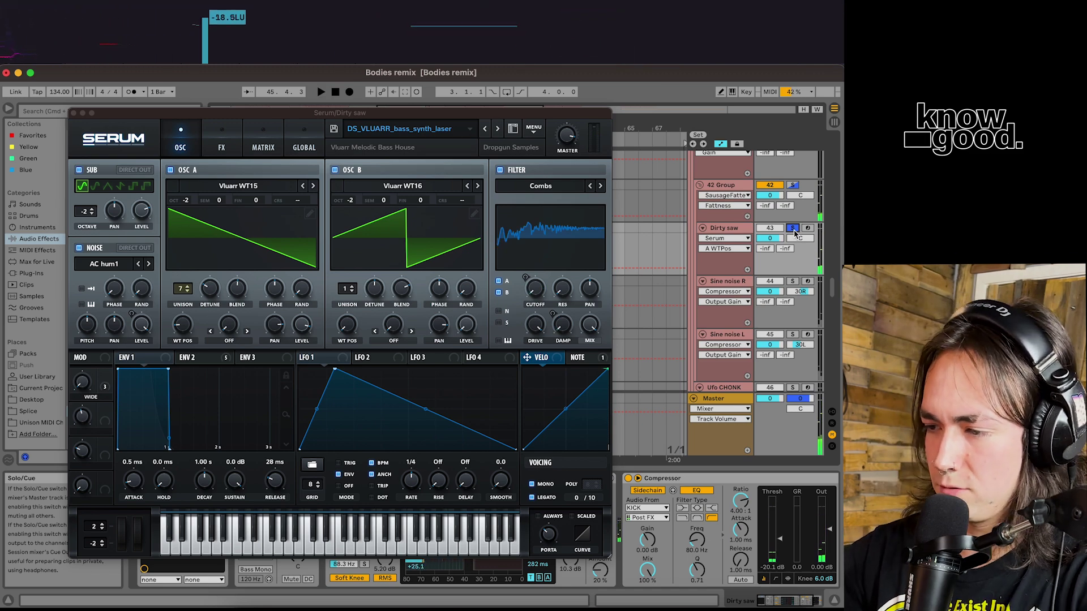
Step: Solo the Sine noise R track and open its Serum patch to inspect the oscillator and noise settings
left_click(793, 281)
scroll(680, 275, "down", 1)
scroll(679, 275, "down", 1)
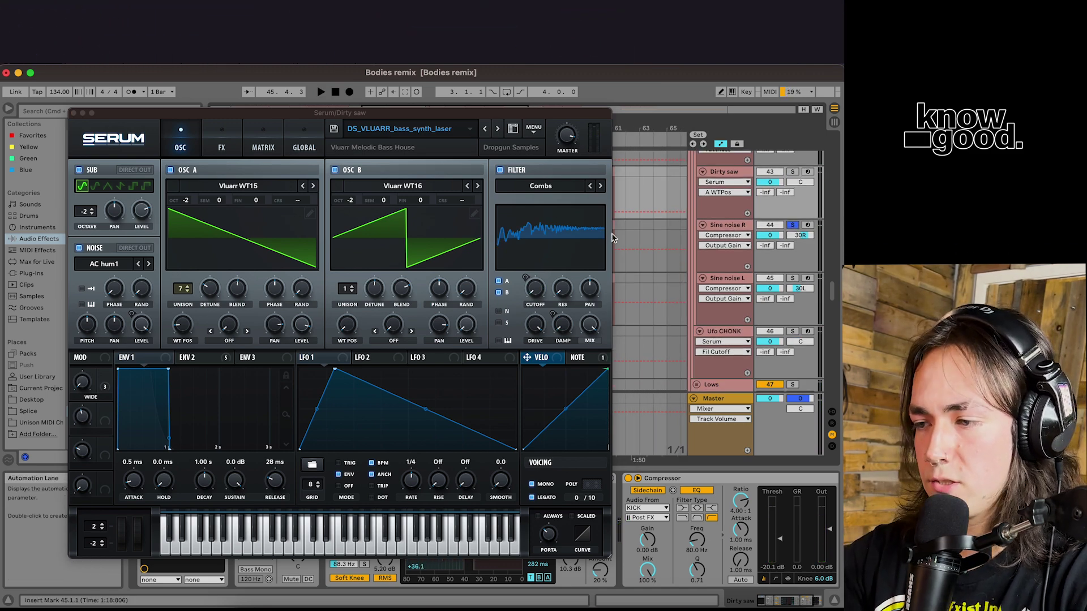
left_click(740, 226)
left_click(161, 490)
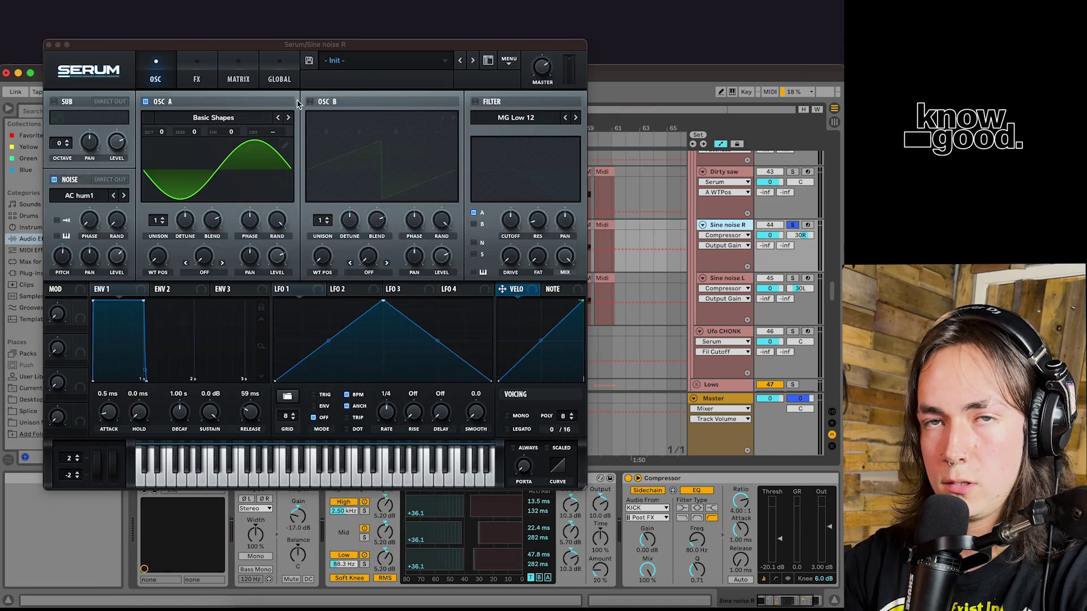
left_click_drag(328, 50, 452, 116)
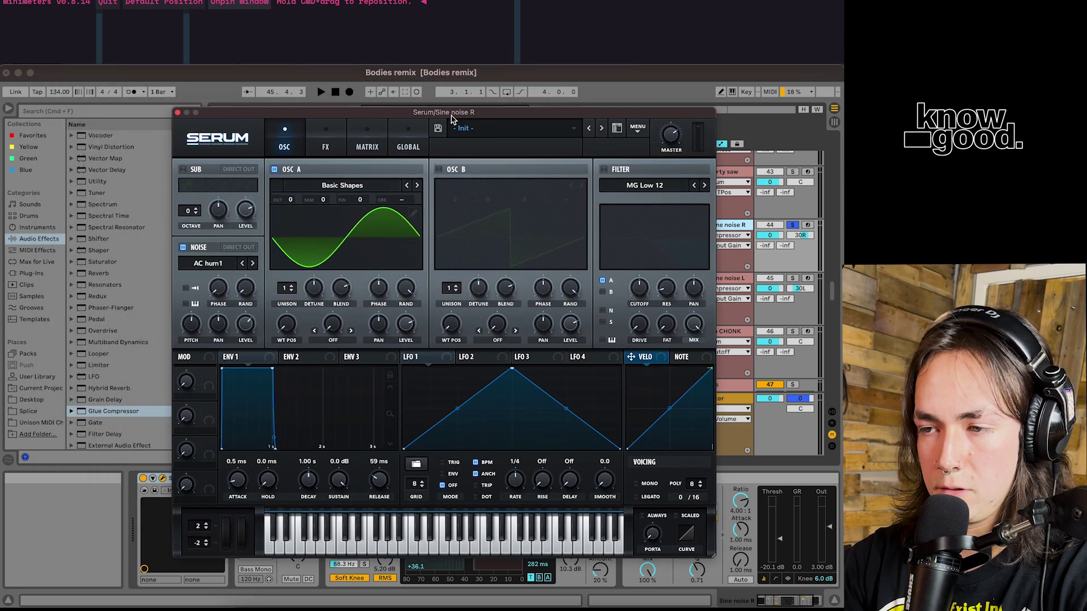
Step: Play the opening of drop 2 with the Sine noise L track soloed and close the Serum window
key("space")
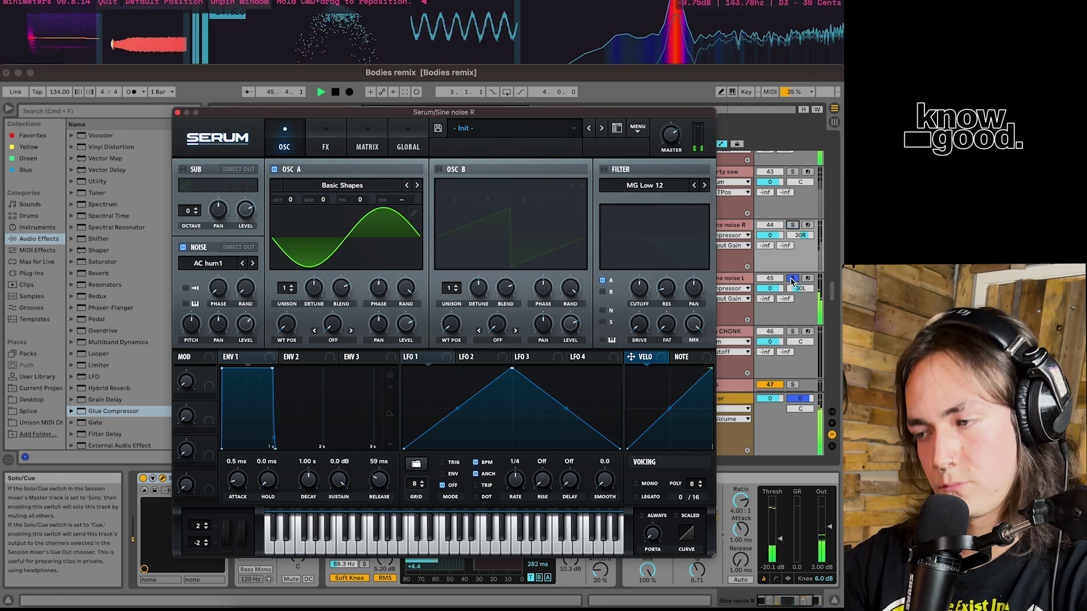
key("space")
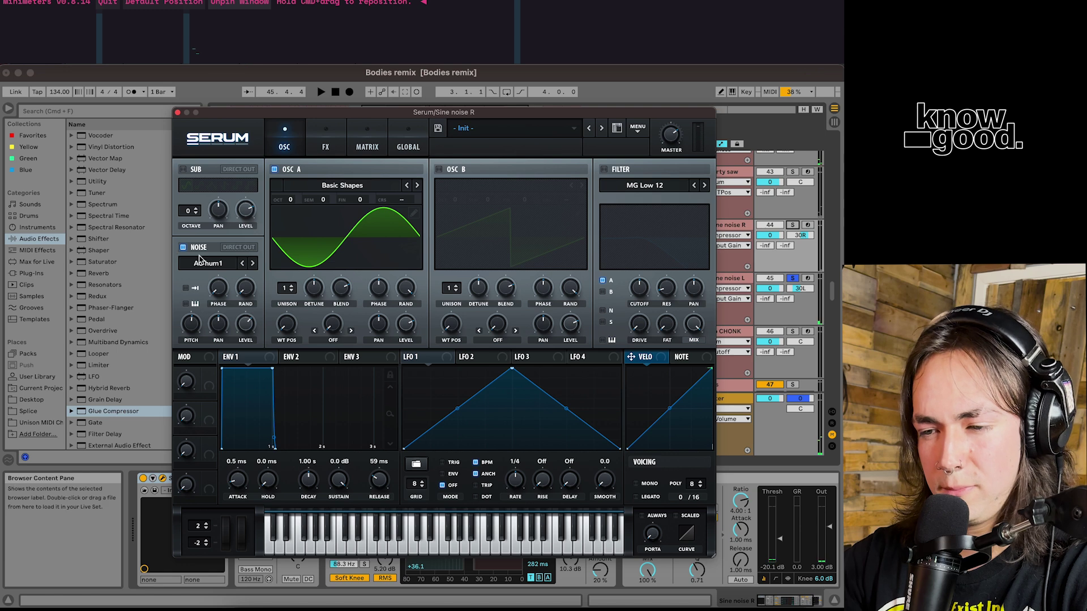
left_click(178, 113)
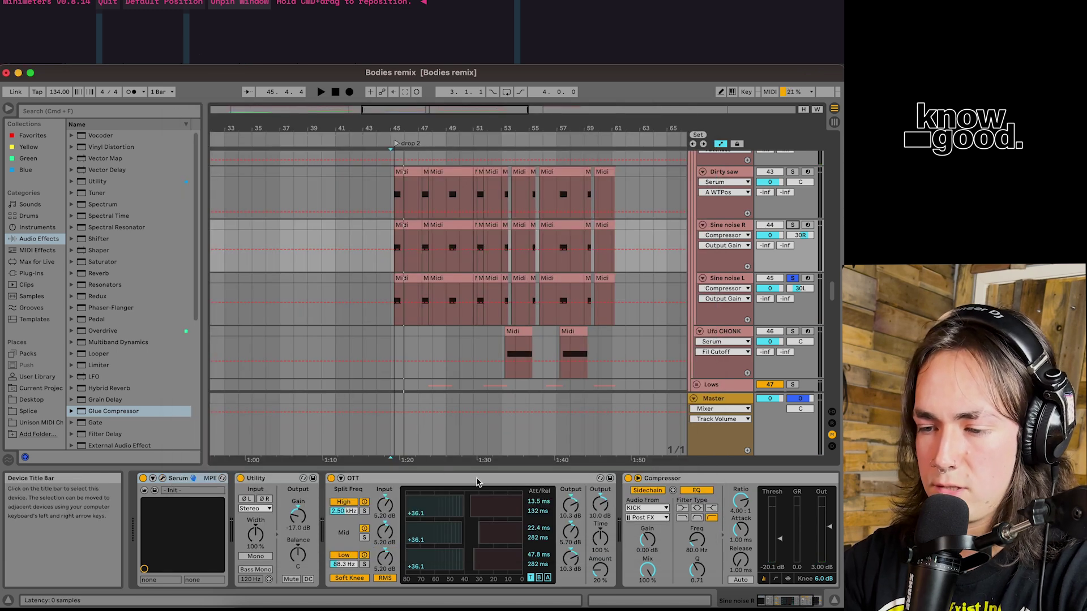
Step: Play the soloed Sine noise L track and try lowering the OTT Amount on the Sine noise R track
scroll(477, 482, "right", 3)
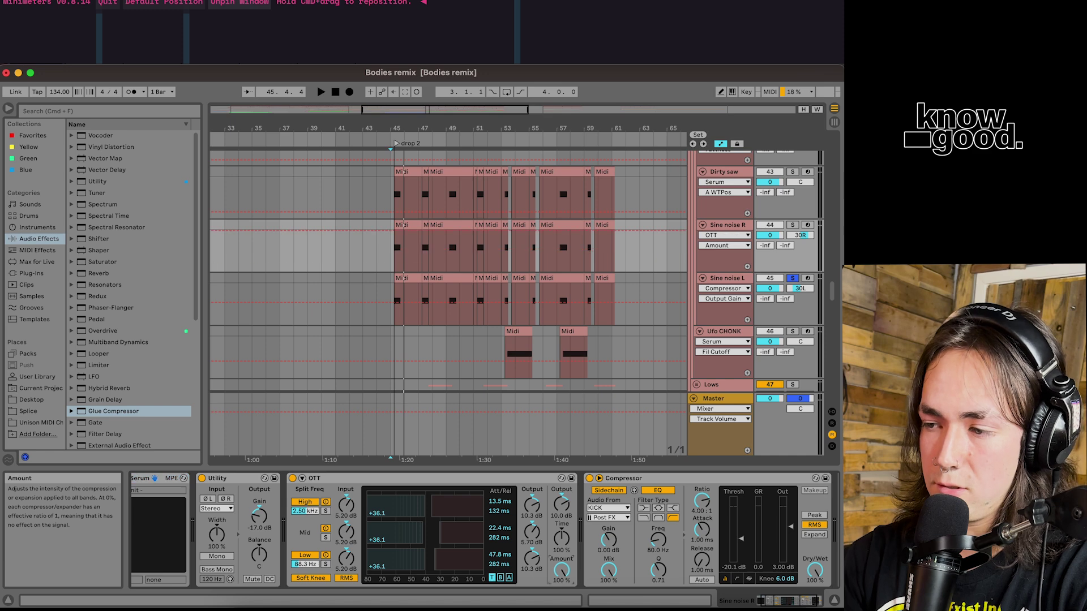
key("space")
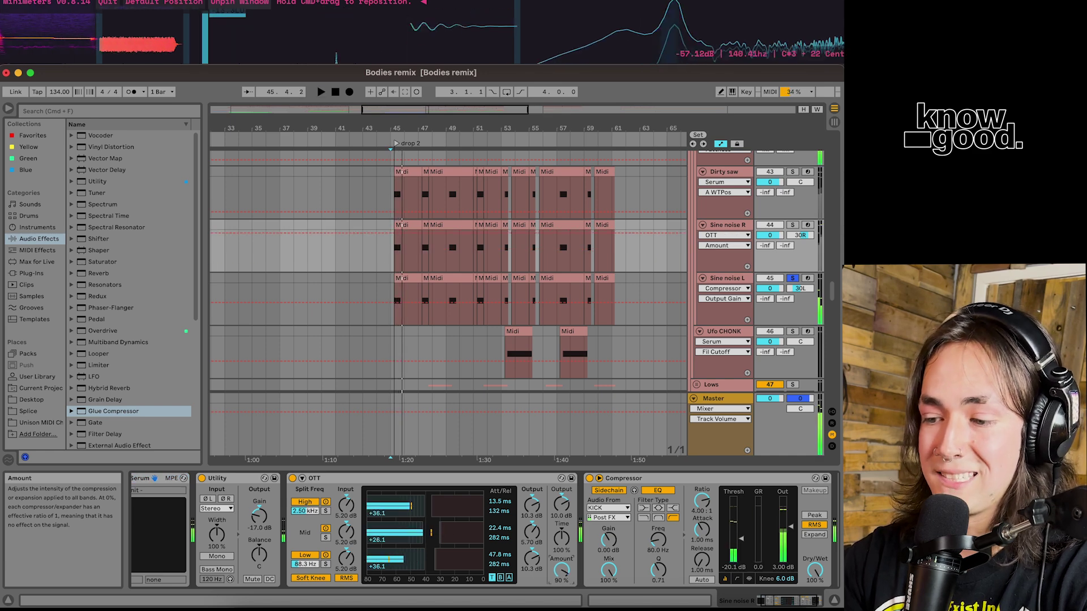
left_click_drag(561, 571, 561, 608)
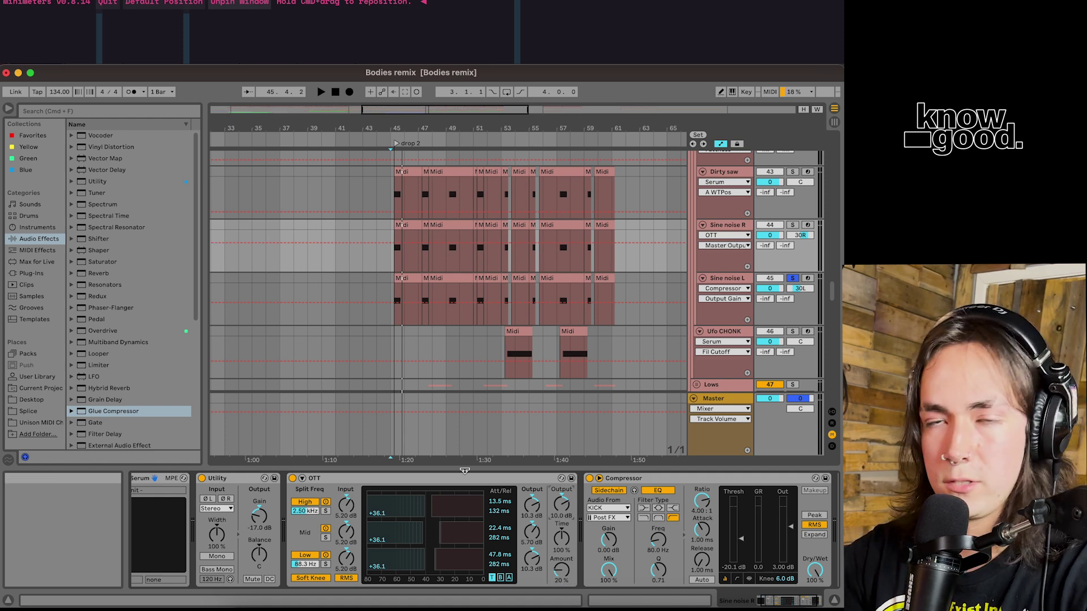
scroll(536, 477, "left", 3)
Step: Clear the Sine noise L solo and solo the 42 Group while playing drop 2 to hear the layers together
key("space")
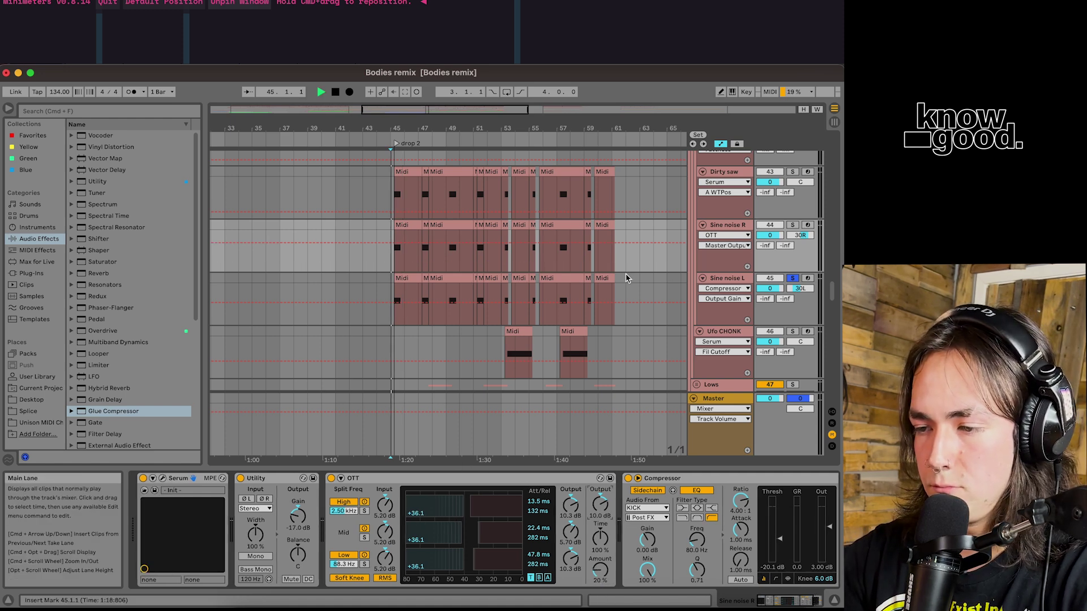
left_click(797, 279)
scroll(805, 178, "up", 2)
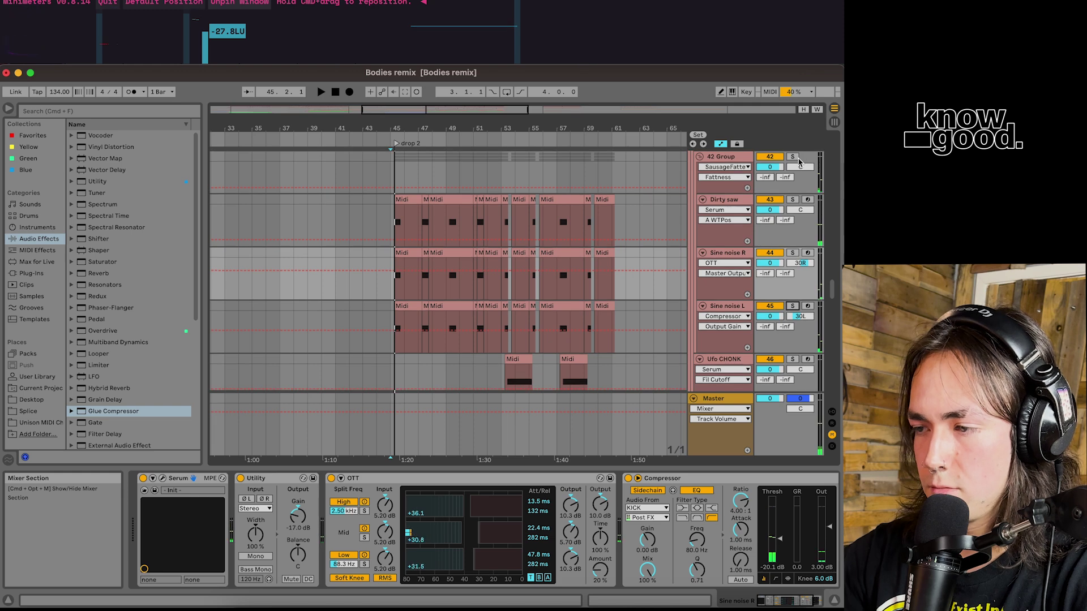
left_click(793, 156)
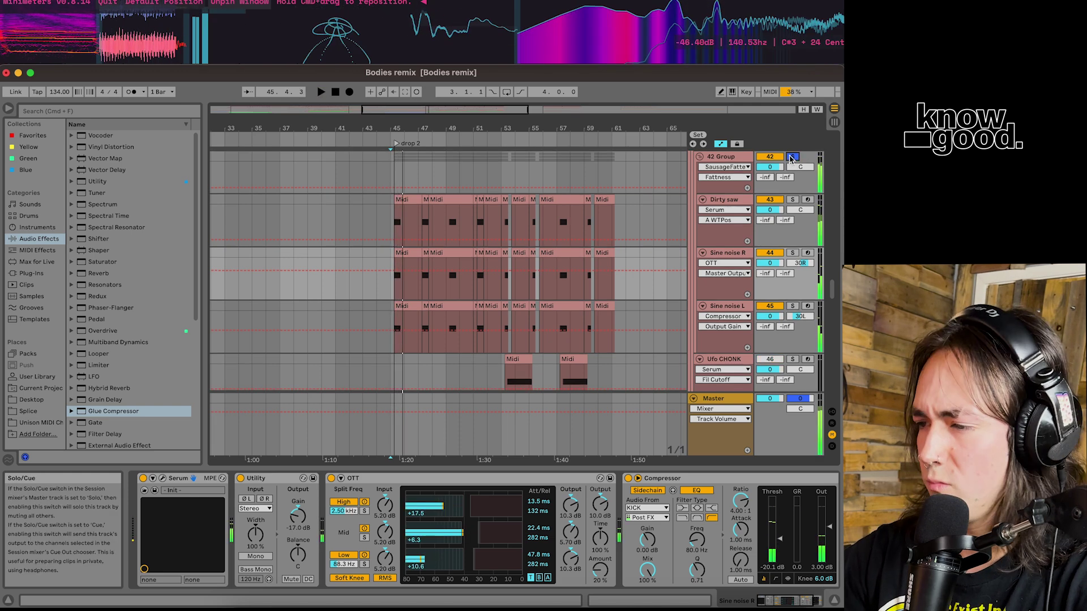
scroll(723, 172, "up", 2)
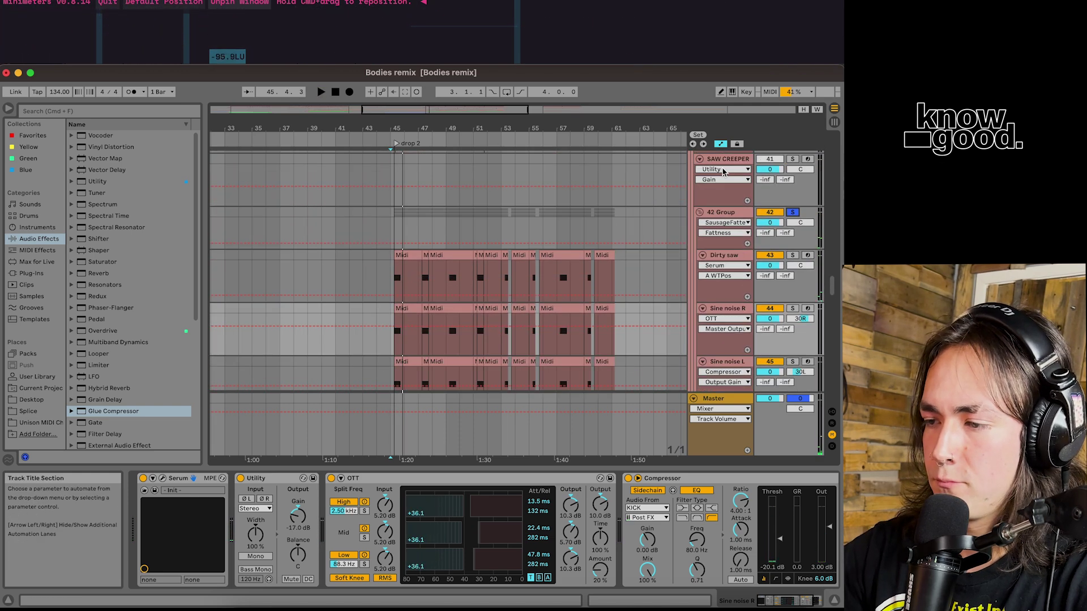
scroll(723, 176, "up", 2)
left_click(725, 184)
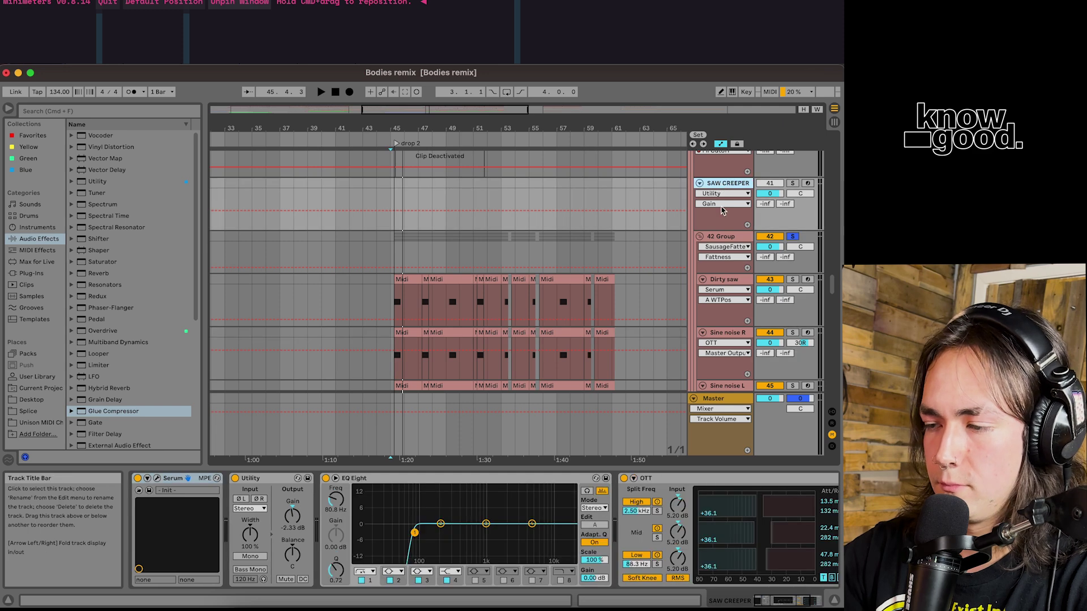
left_click(720, 235)
Step: Look through the drop 2 tracks and briefly play from inside the first Main Donk clip around bar 48
scroll(518, 304, "down", 15)
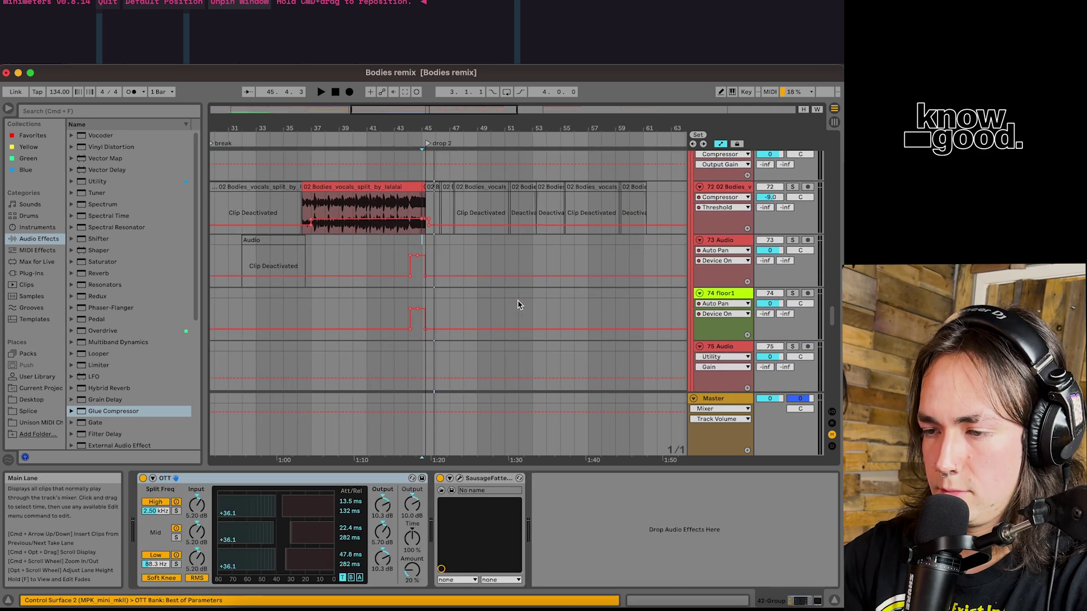
scroll(520, 305, "up", 20)
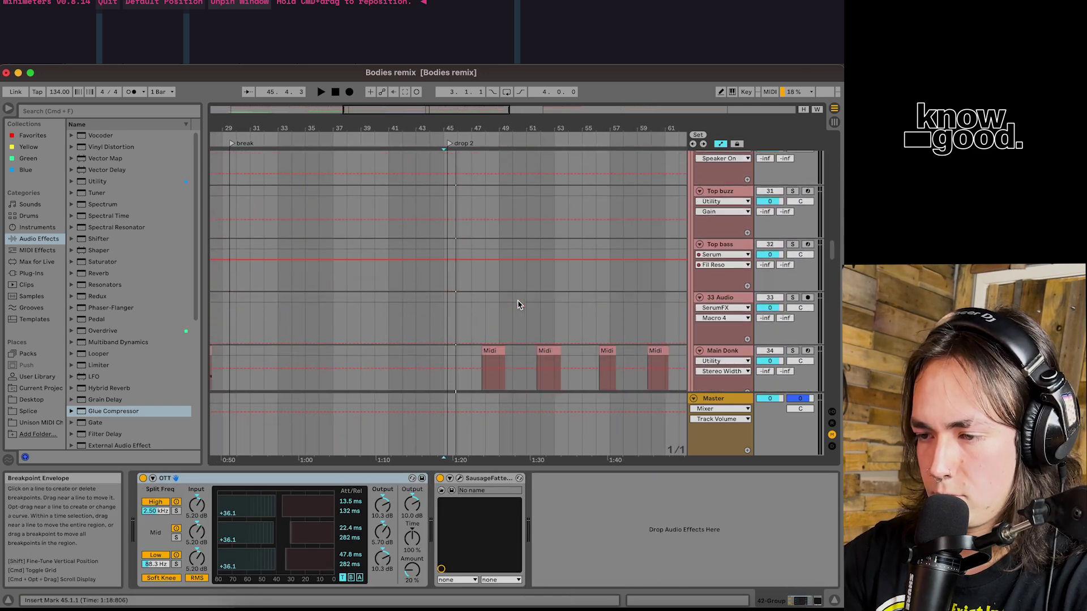
scroll(518, 304, "down", 5)
scroll(513, 221, "up", 5)
left_click(468, 183)
key("space")
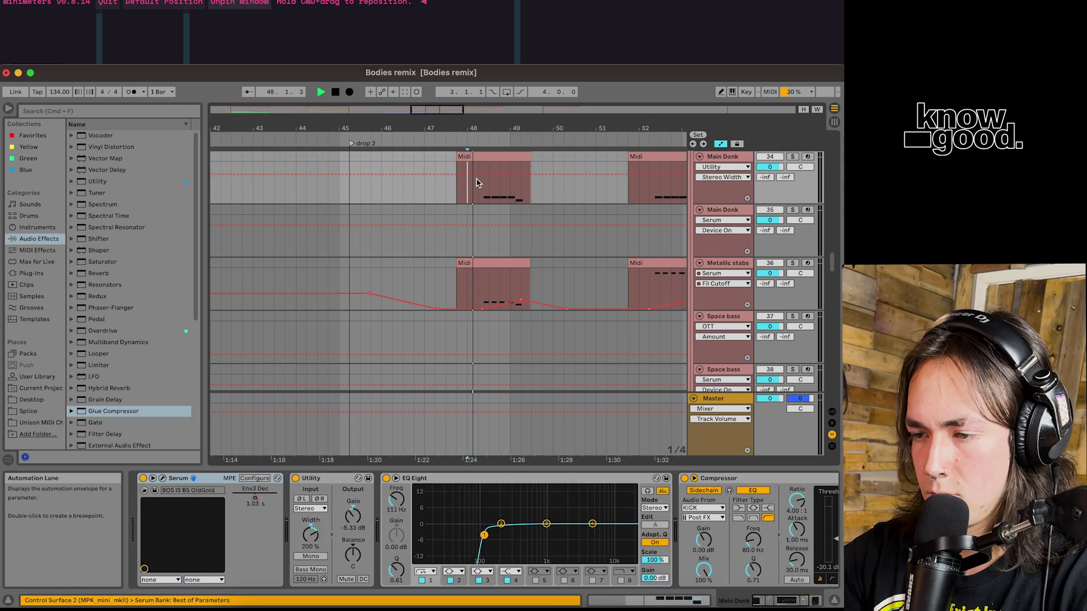
key("space")
Step: Play the soloed 42 Group from the start of drop 2 while looking through the surrounding tracks, and stop in bar 48
scroll(619, 218, "up", 8)
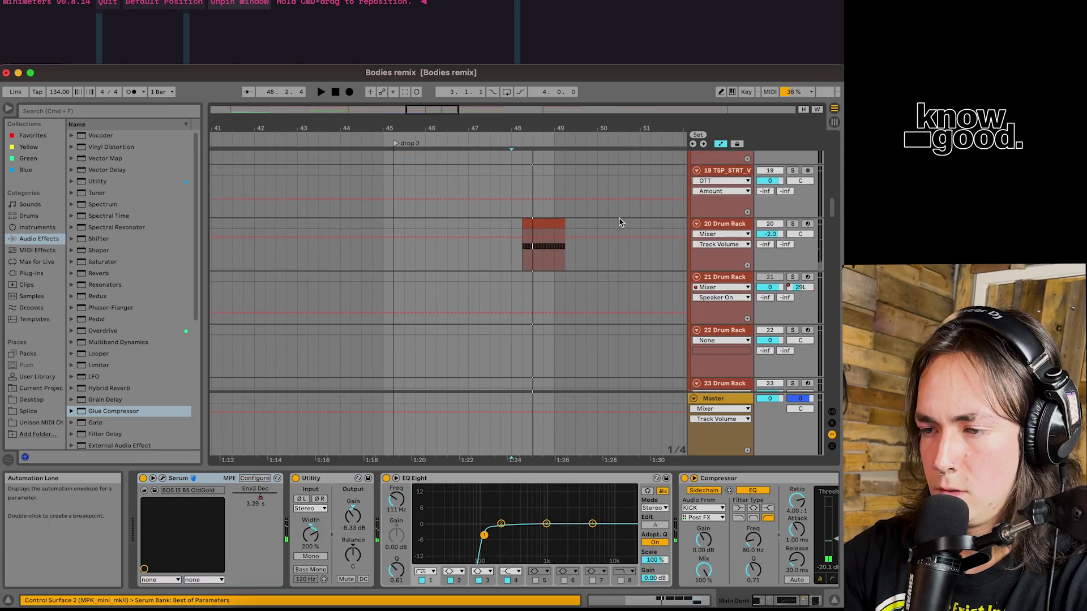
scroll(620, 222, "down", 20)
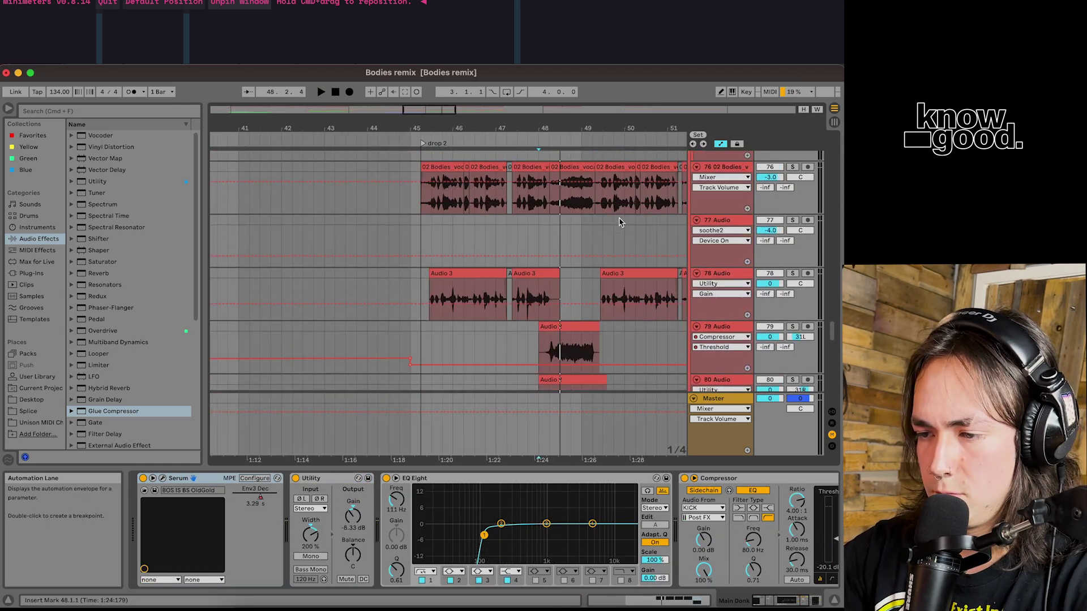
scroll(619, 222, "up", 18)
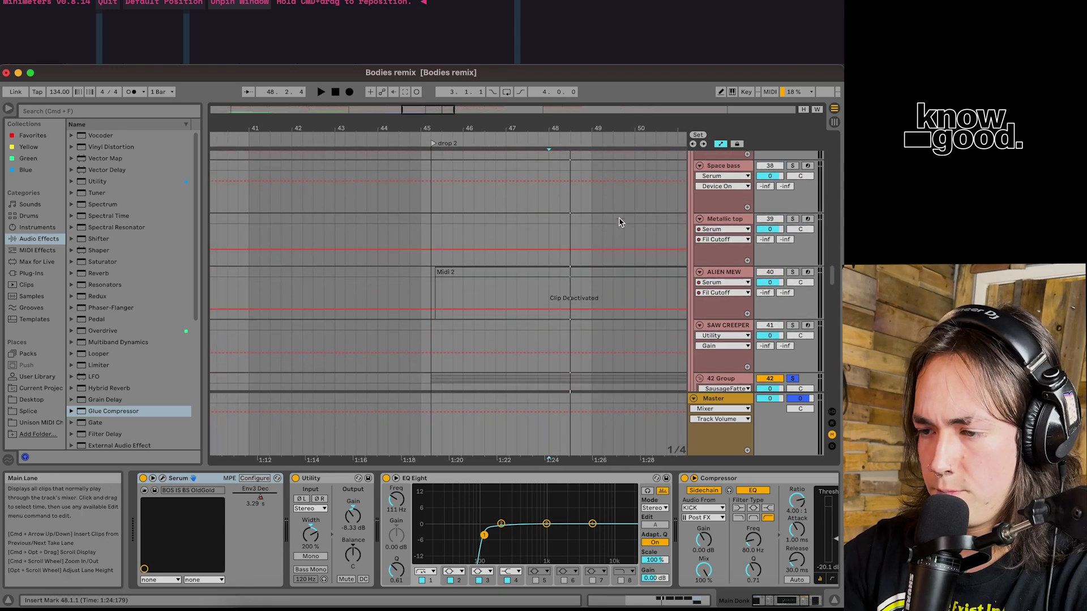
left_click(444, 226)
key("space")
scroll(548, 221, "up", 10)
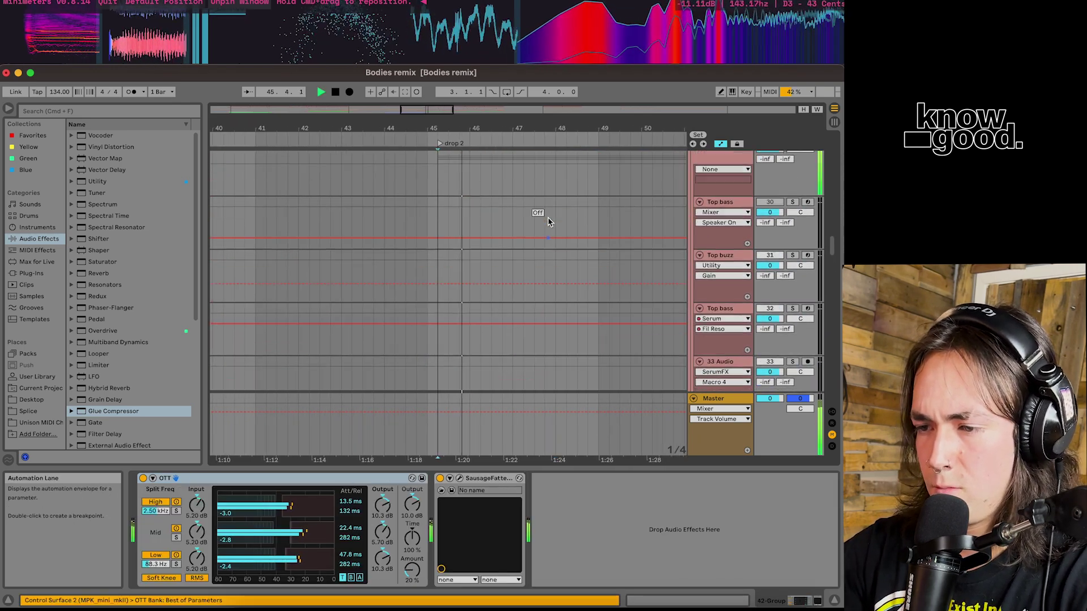
scroll(548, 222, "down", 11)
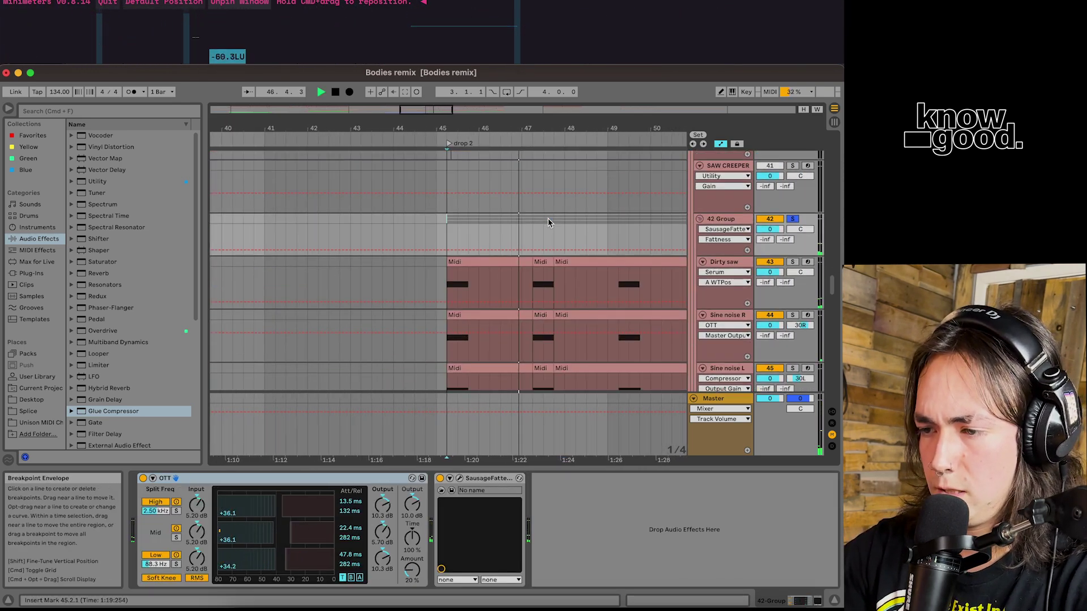
scroll(549, 222, "down", 16)
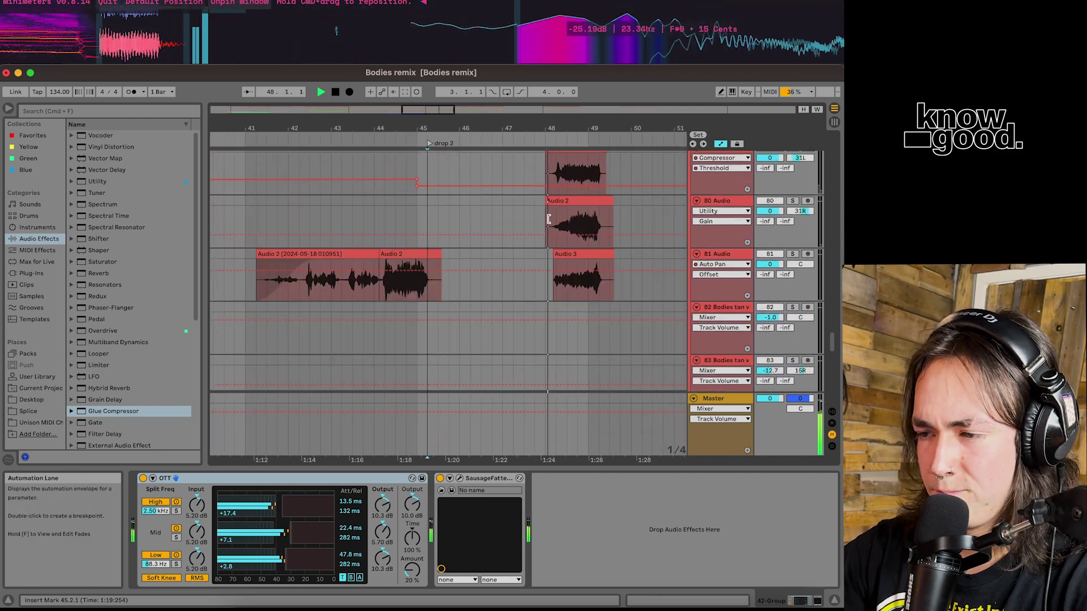
scroll(548, 221, "up", 12)
key("space")
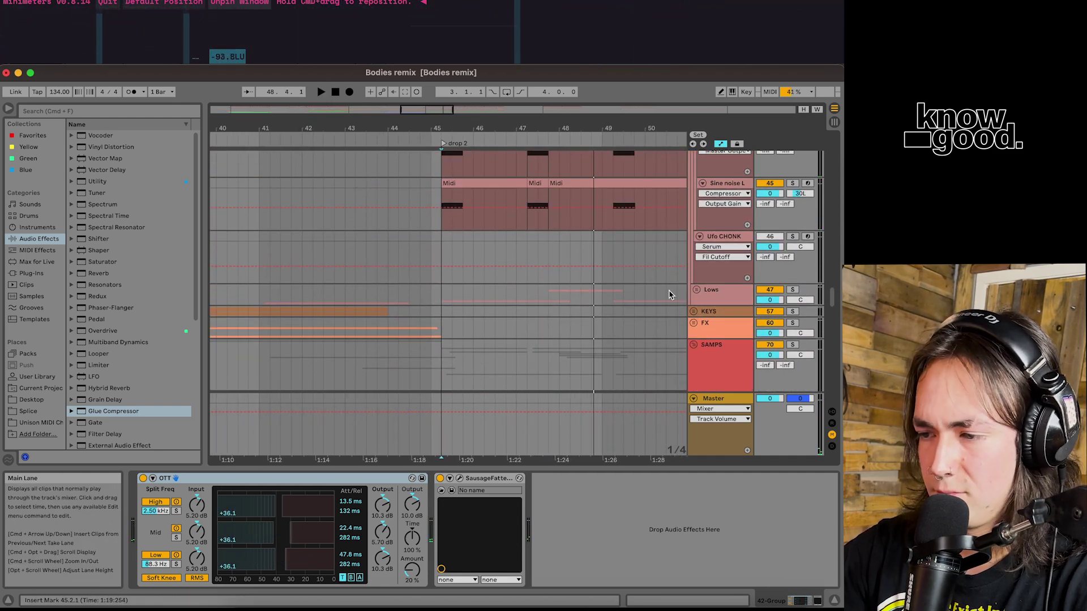
Step: Unfold the Lows group, solo ALIEN WUB and play it from the start of drop 2, stopping at bar 47
left_click(697, 291)
scroll(505, 309, "down", 5)
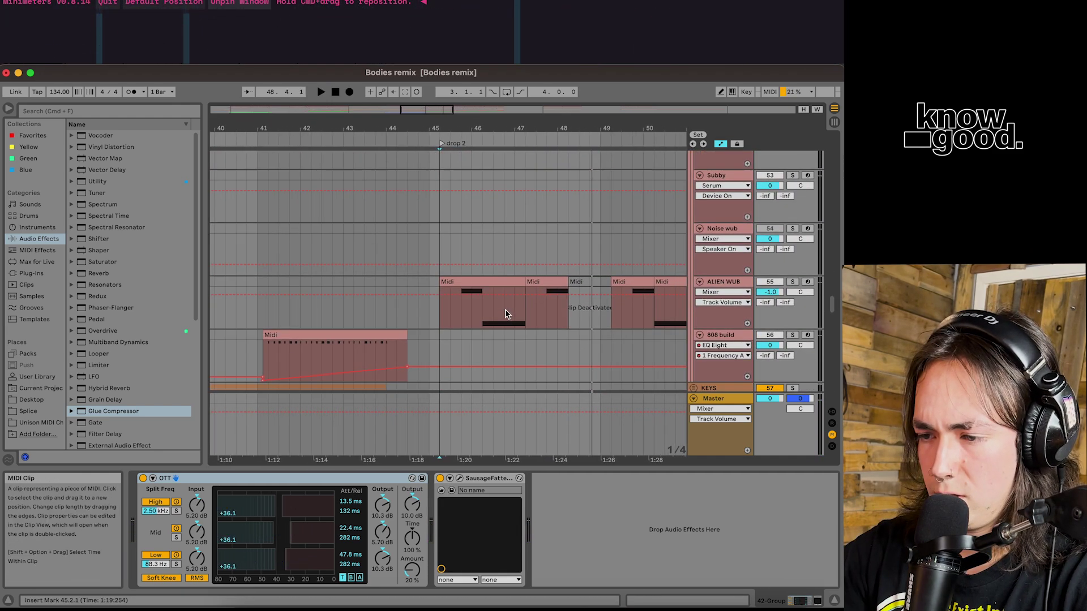
left_click(438, 289)
key("s")
key("space")
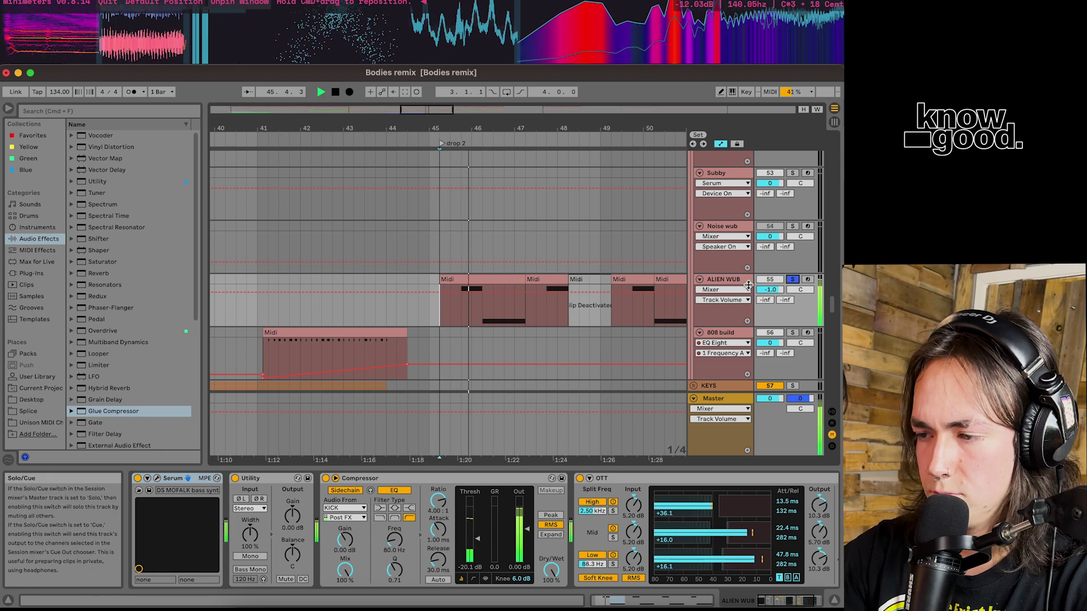
left_click(491, 278)
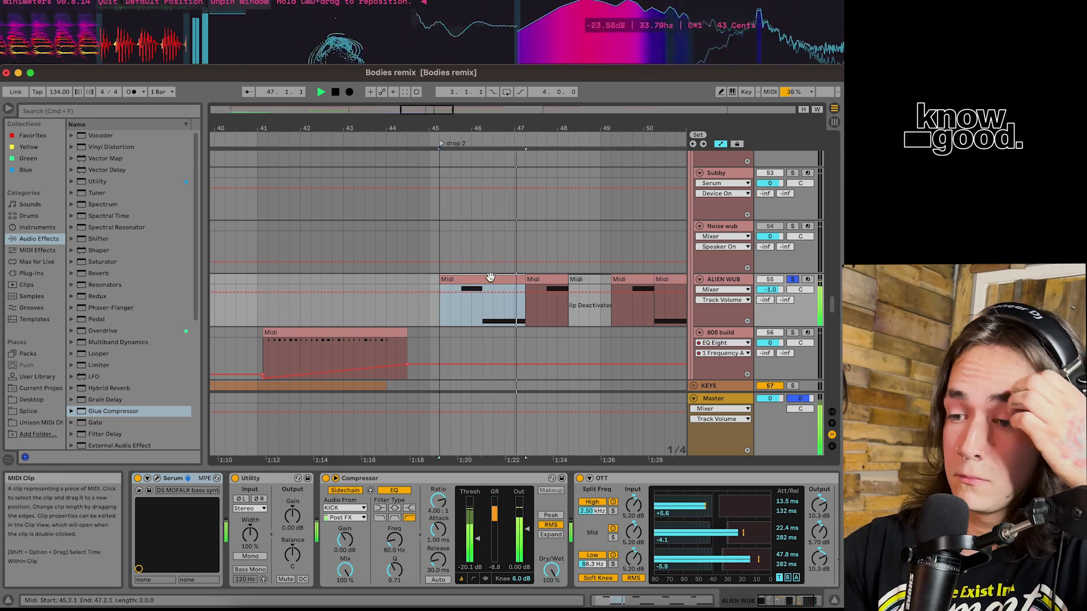
key("space")
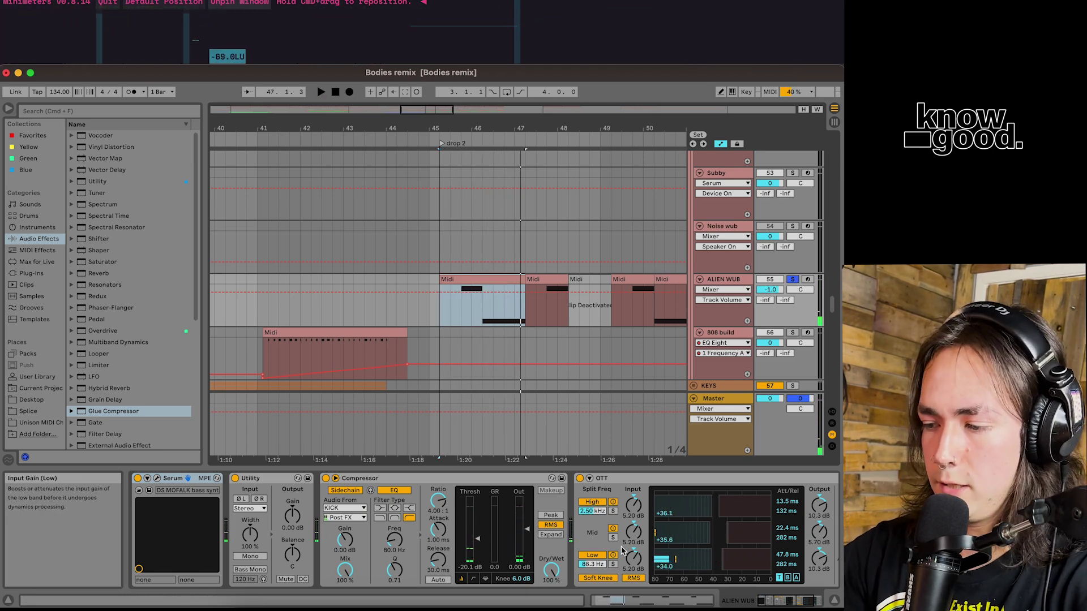
Step: Inspect ALIEN WUB's device chain and its DS_MOFALK_bass_synth_wombat Serum patch, then stop playback and close the patch
scroll(743, 485, "right", 3)
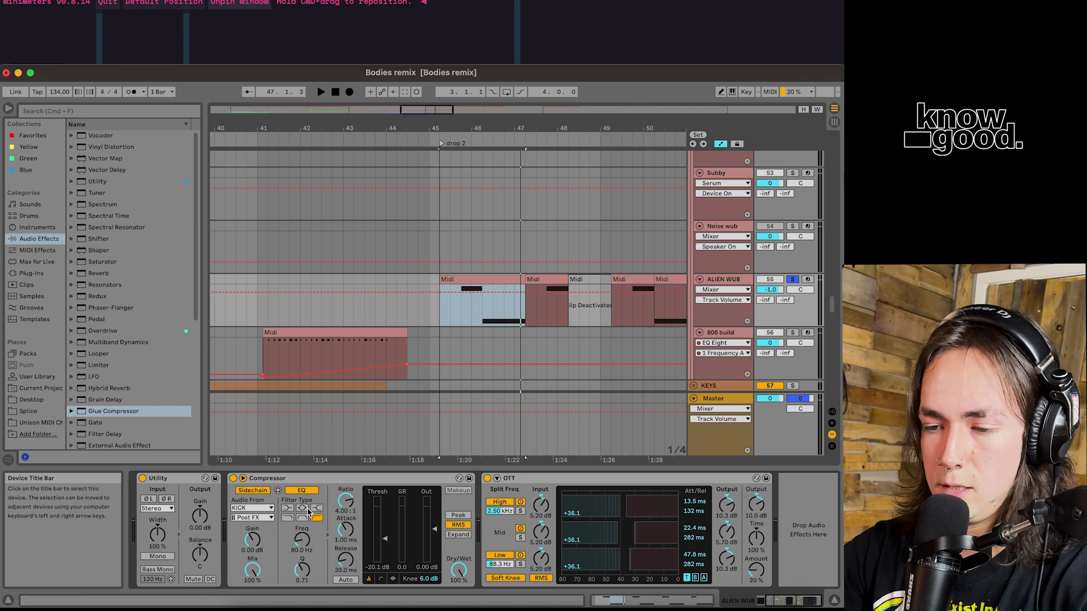
scroll(310, 513, "left", 3)
left_click(162, 480)
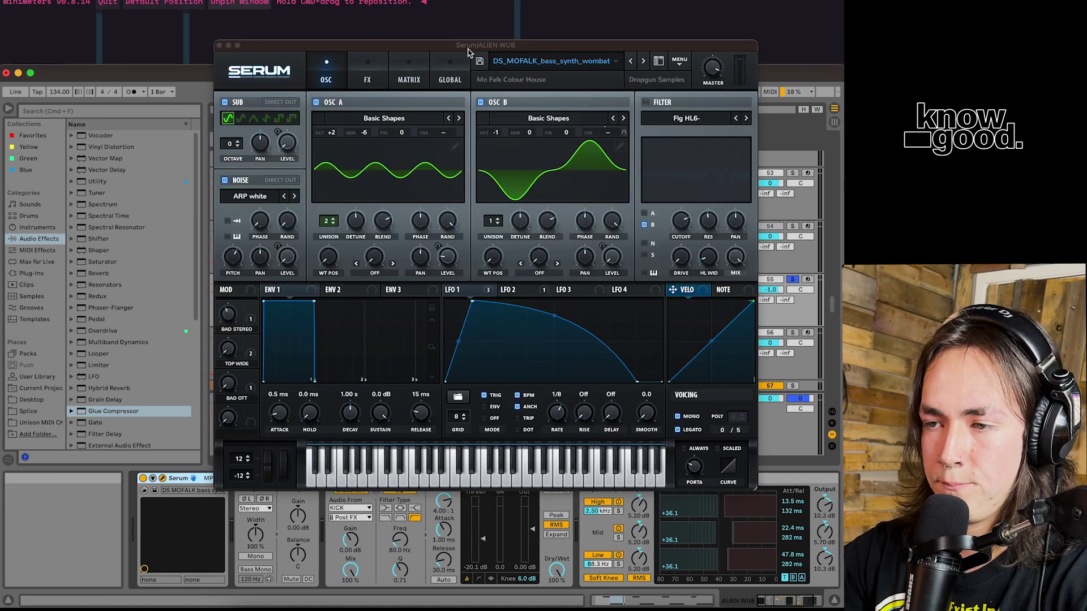
left_click_drag(471, 43, 398, 117)
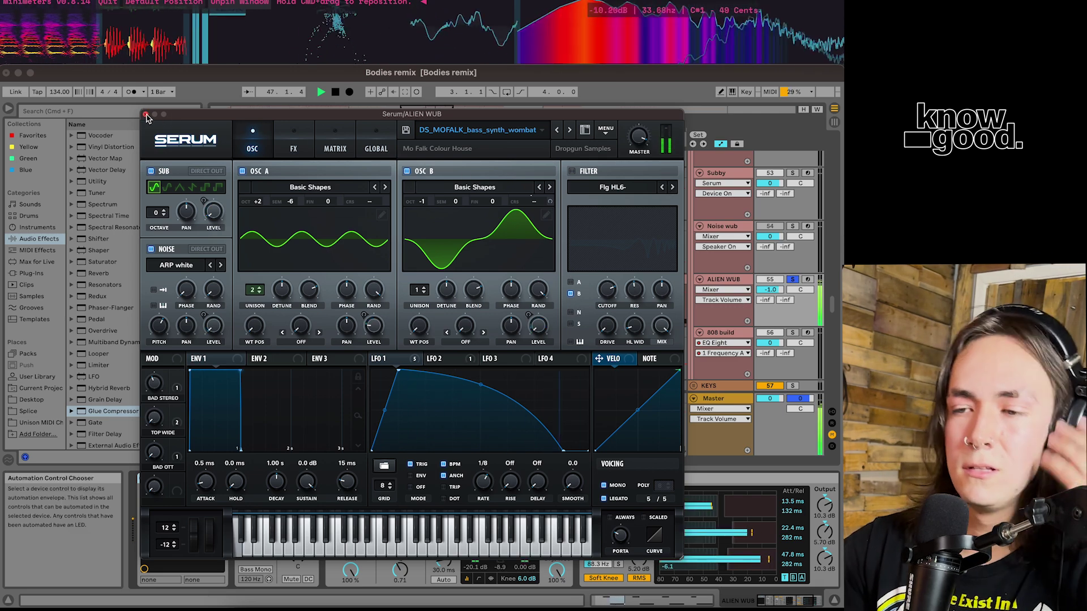
key("space")
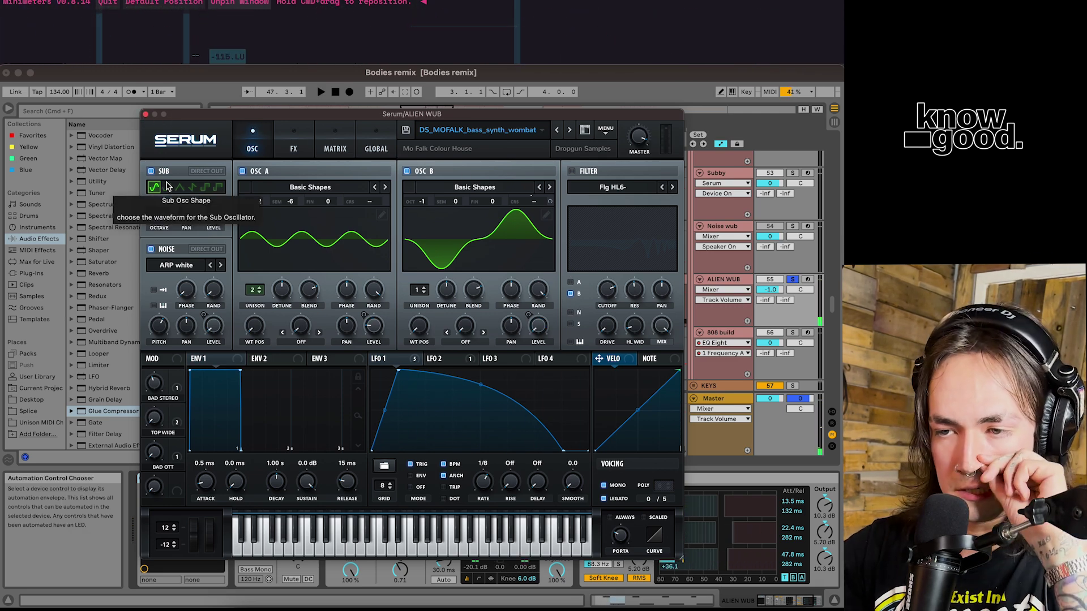
left_click(146, 115)
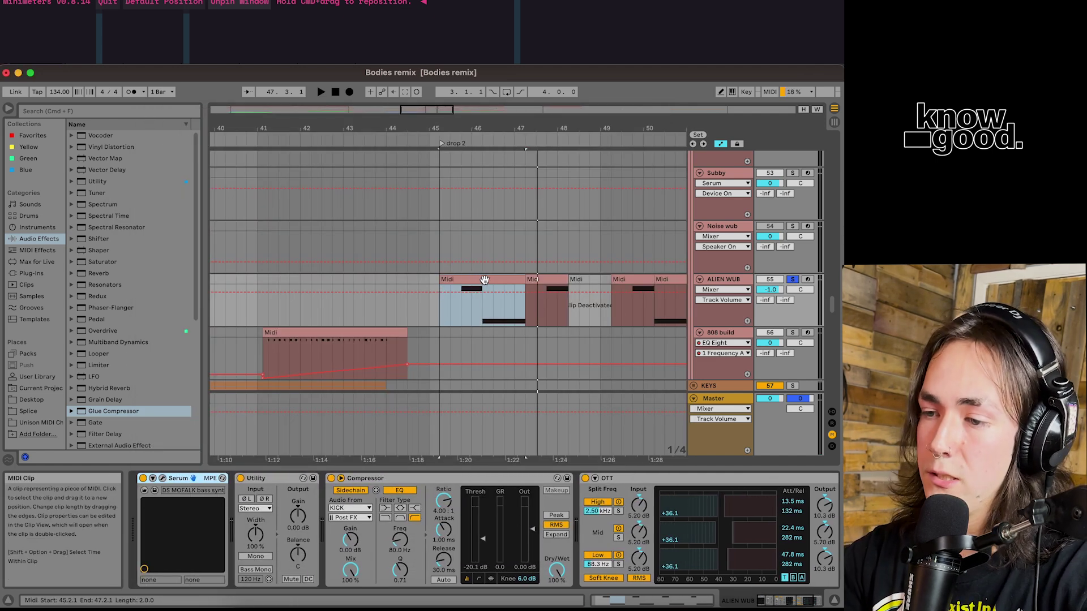
Step: Replay ALIEN WUB from the start of drop 2, look through the neighbouring tracks and clear its solo
left_click(794, 280)
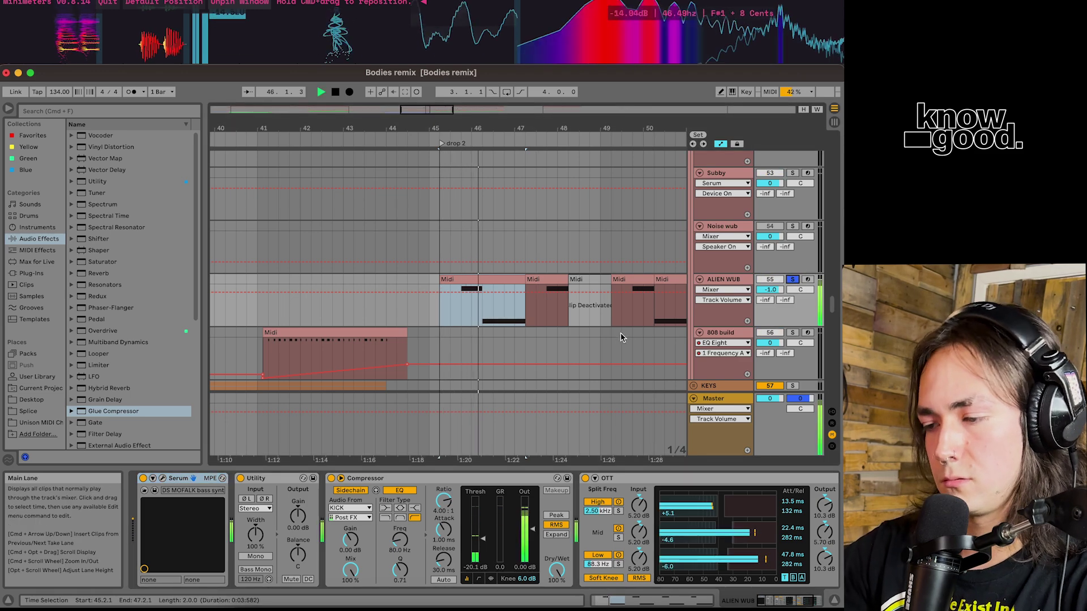
scroll(623, 337, "right", 3)
scroll(623, 337, "up", 1)
scroll(634, 342, "right", 5)
scroll(634, 342, "up", 3)
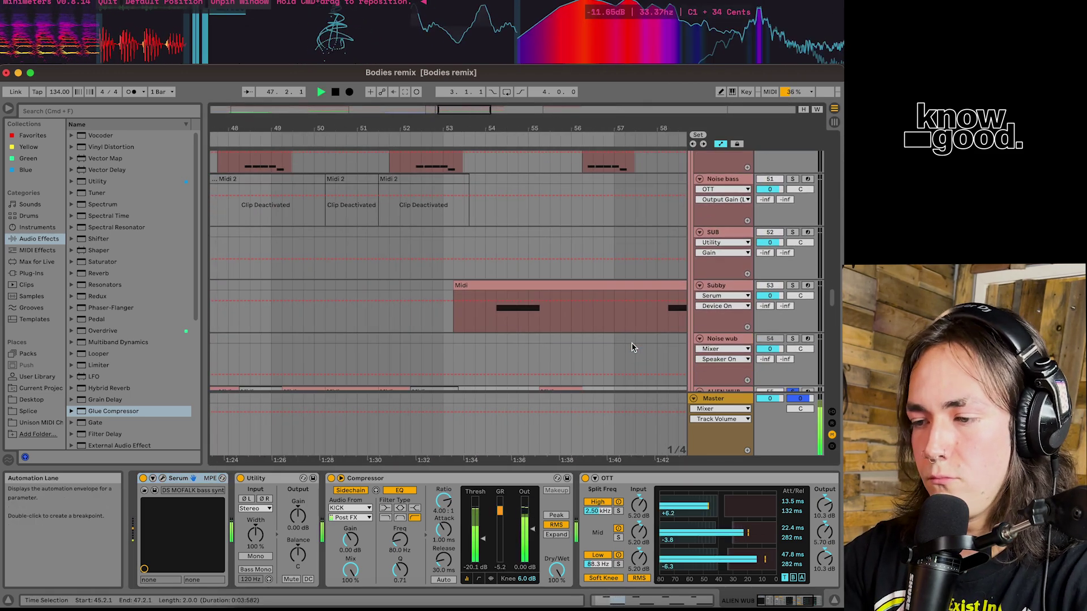
scroll(762, 365, "down", 15)
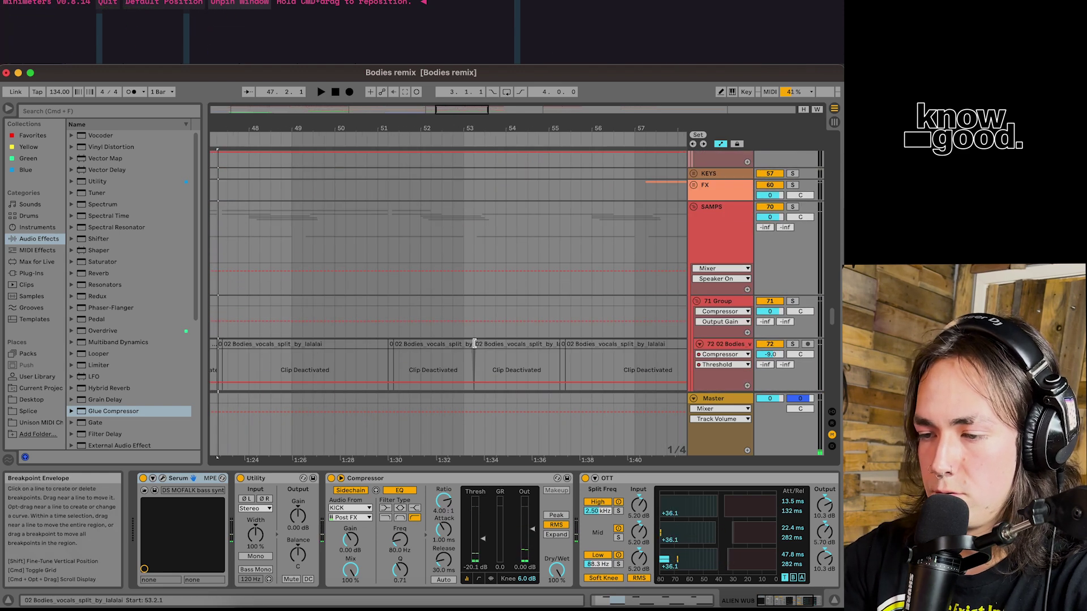
scroll(474, 346, "up", 12)
scroll(474, 347, "down", 5)
scroll(474, 347, "up", 3)
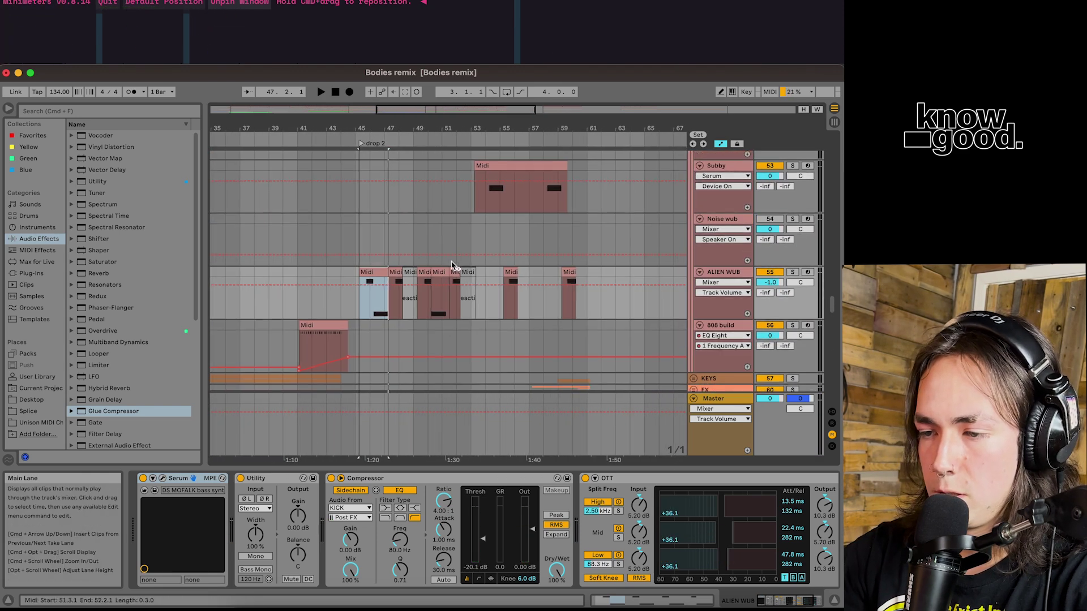
Step: Play from bar 54 on the Subby track, briefly soloing it to hear its low bass
scroll(501, 238, "up", 2)
left_click(494, 238)
key("space")
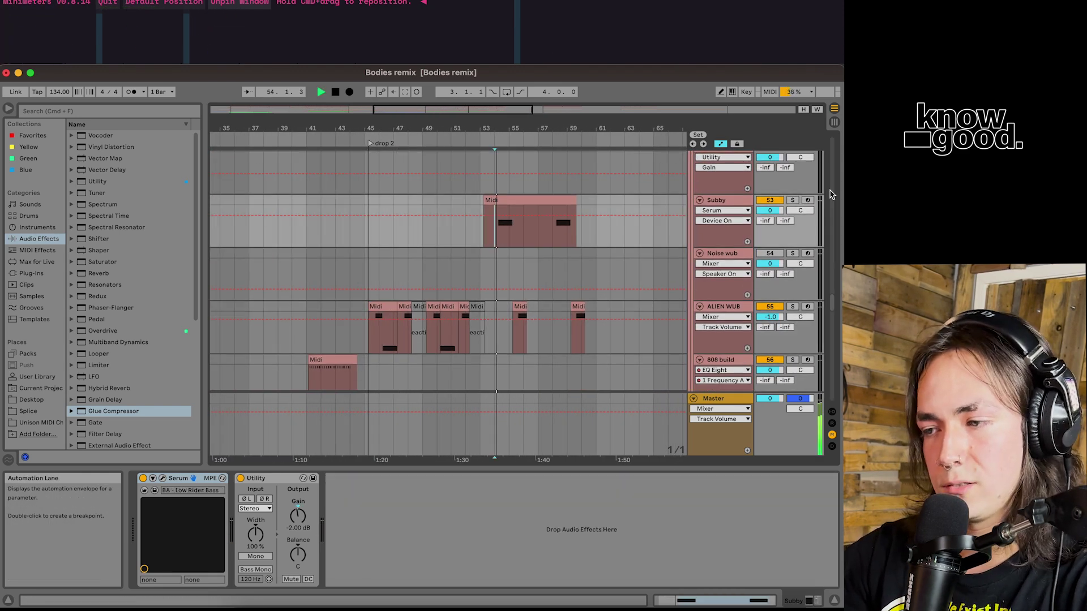
left_click(792, 200)
left_click(792, 200)
key("space")
Step: Look through the tracks from Subby up to Ufo CHONK and briefly play the unsoloed mix around bar 53
scroll(572, 255, "up", 5)
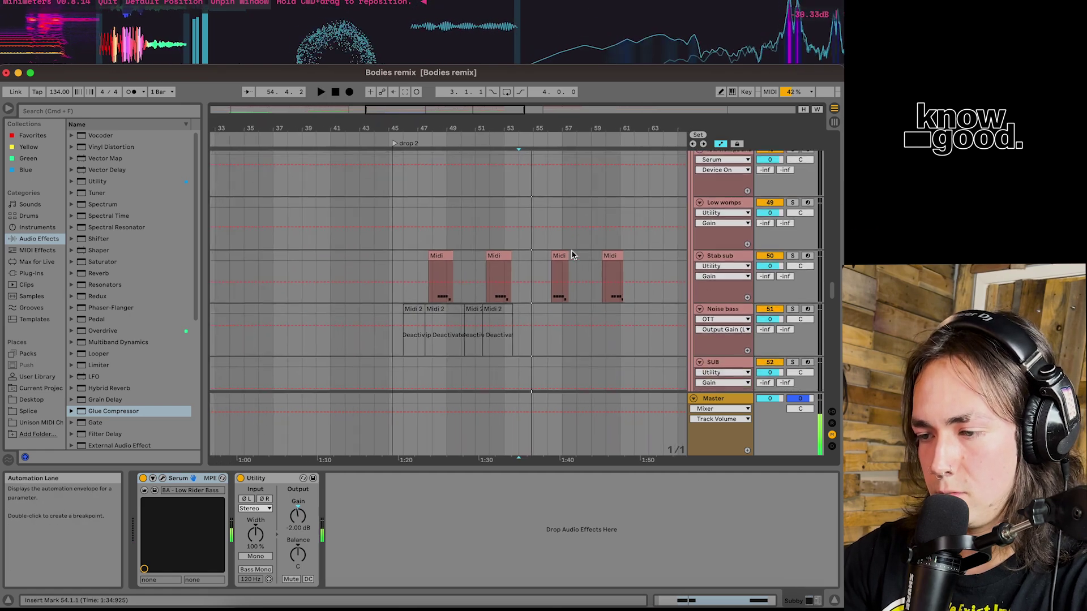
scroll(573, 255, "down", 6)
scroll(572, 254, "up", 15)
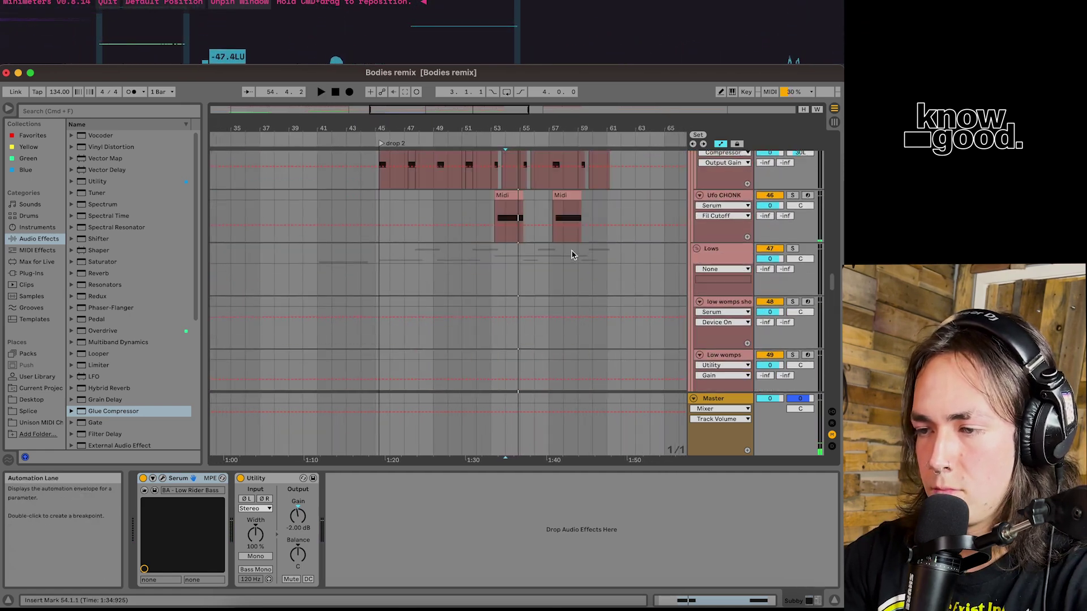
key("space")
scroll(600, 271, "up", 6)
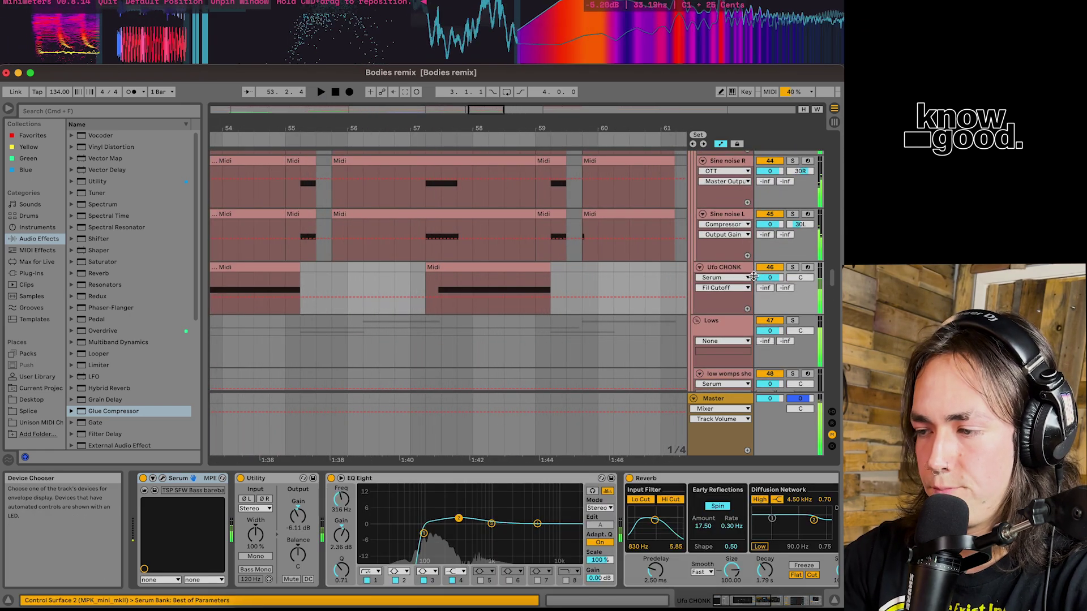
key("space")
Step: Solo Ufo CHONK and play it from bar 53, undoing any accidental edit on its lane
left_click(793, 267)
scroll(351, 266, "left", 5)
left_click(397, 267)
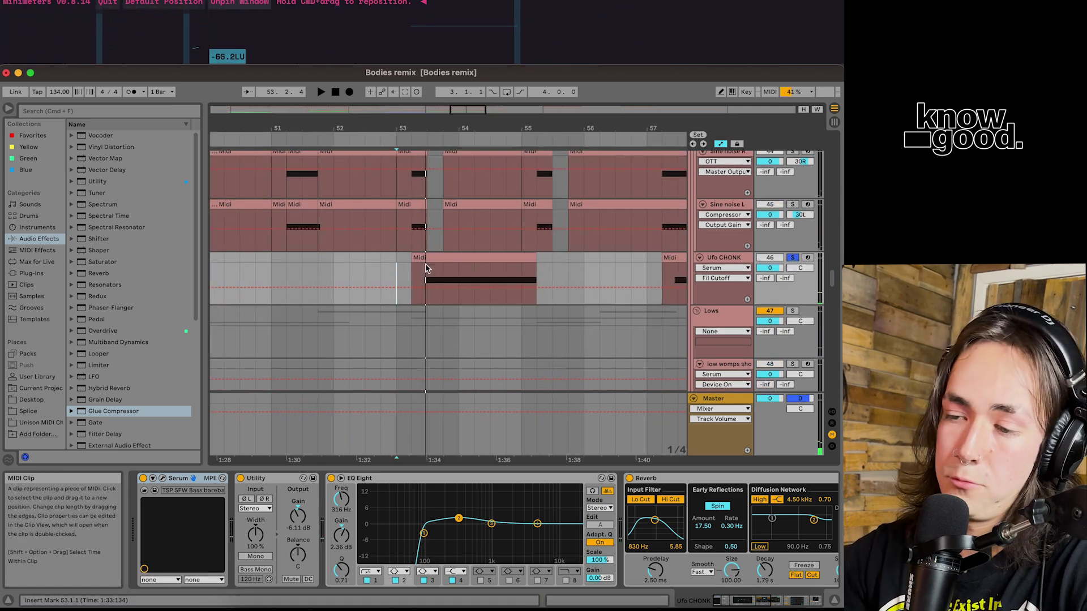
key("space")
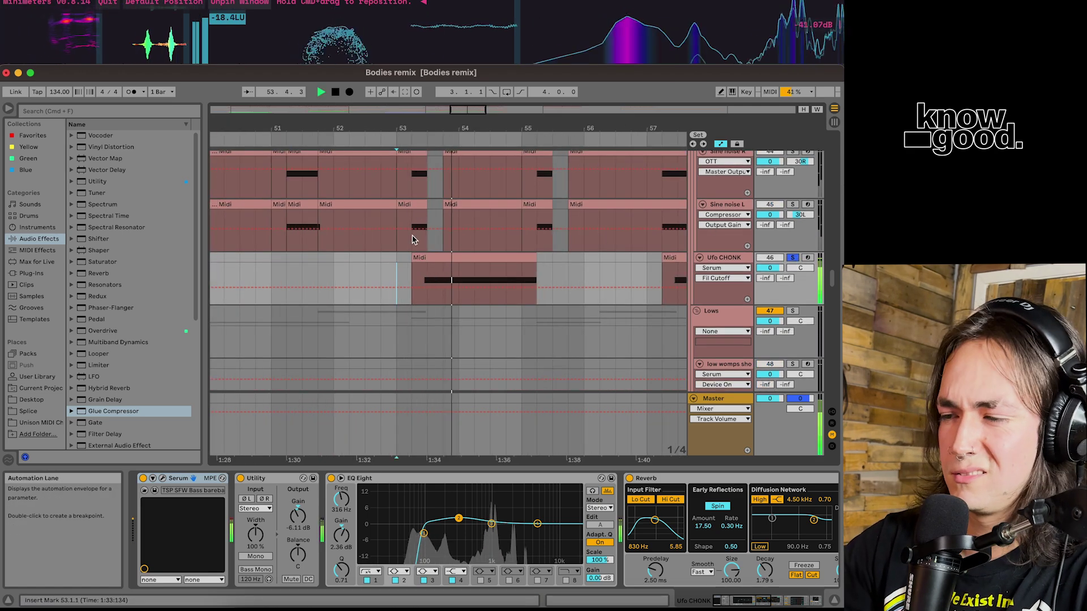
left_click(368, 288)
key("super+z")
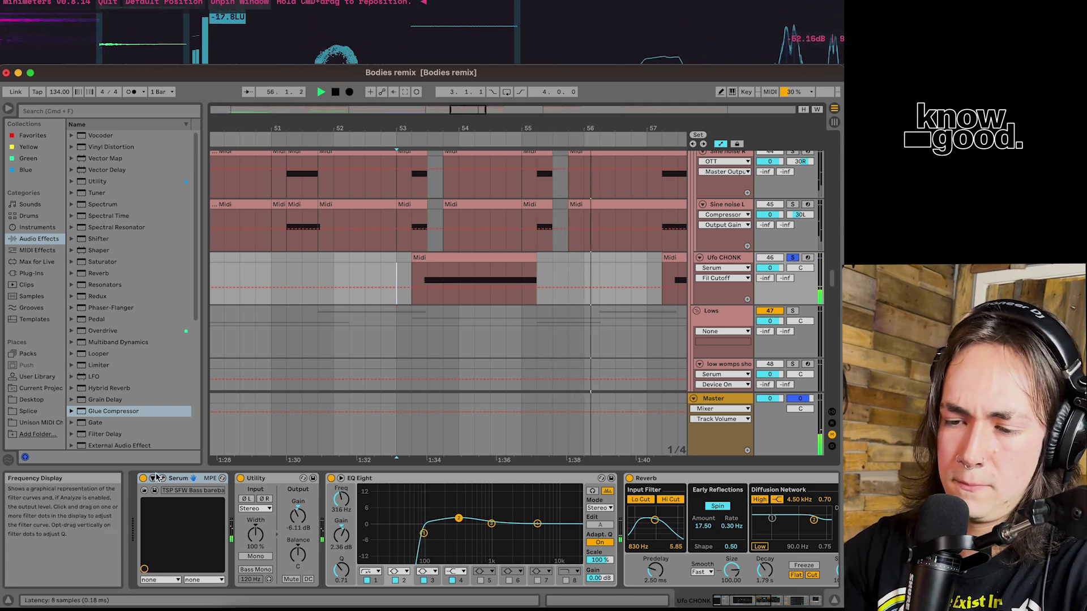
Step: Open Ufo CHONK's TSP_SFW_Bass_bareback Serum patch, demonstrate its filter cutoff during playback and close the patch
left_click(163, 478)
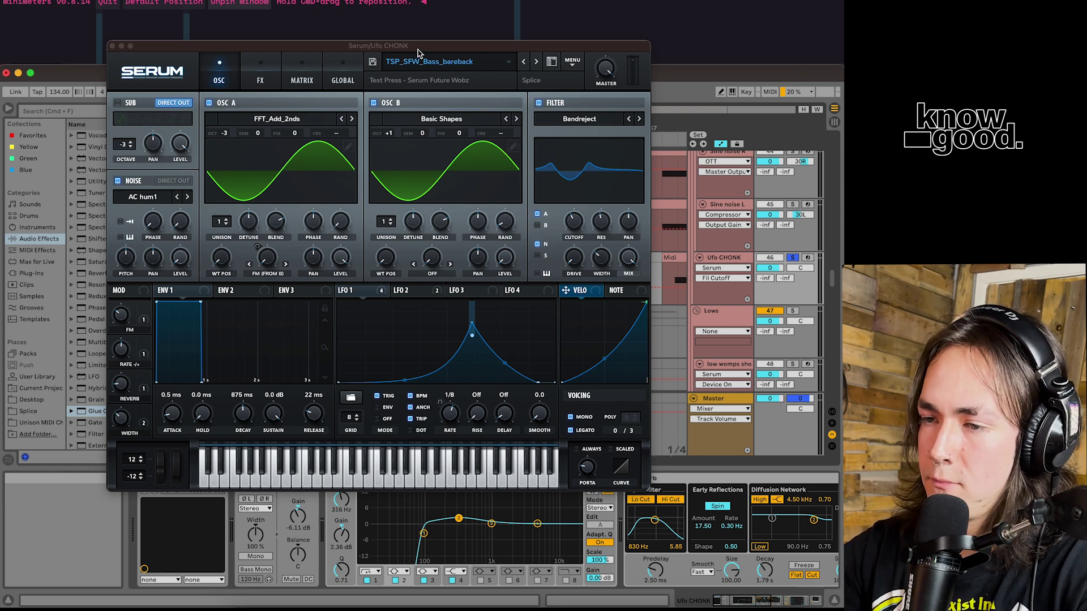
left_click_drag(378, 46, 350, 93)
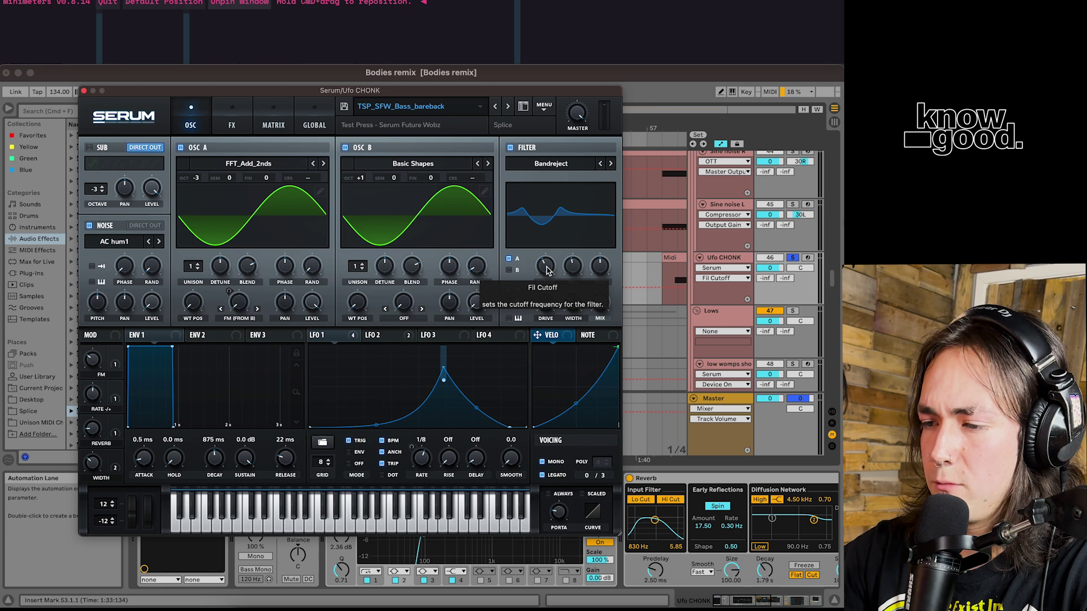
left_click_drag(547, 271, 548, 288)
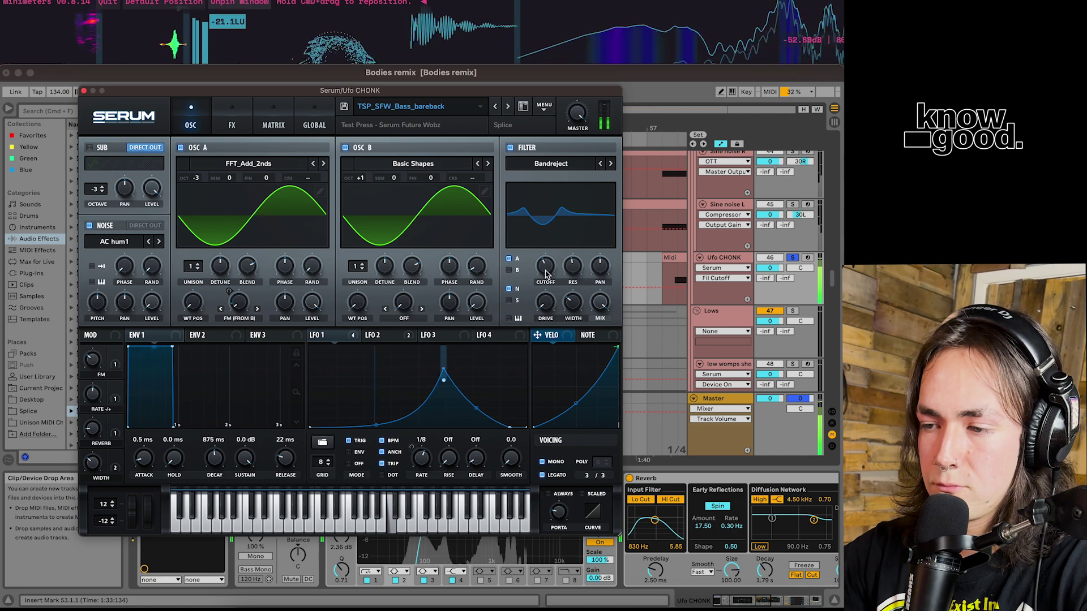
mouse_move(547, 267)
left_mouse_down()
mouse_move(551, 209)
mouse_move(548, 270)
left_mouse_up()
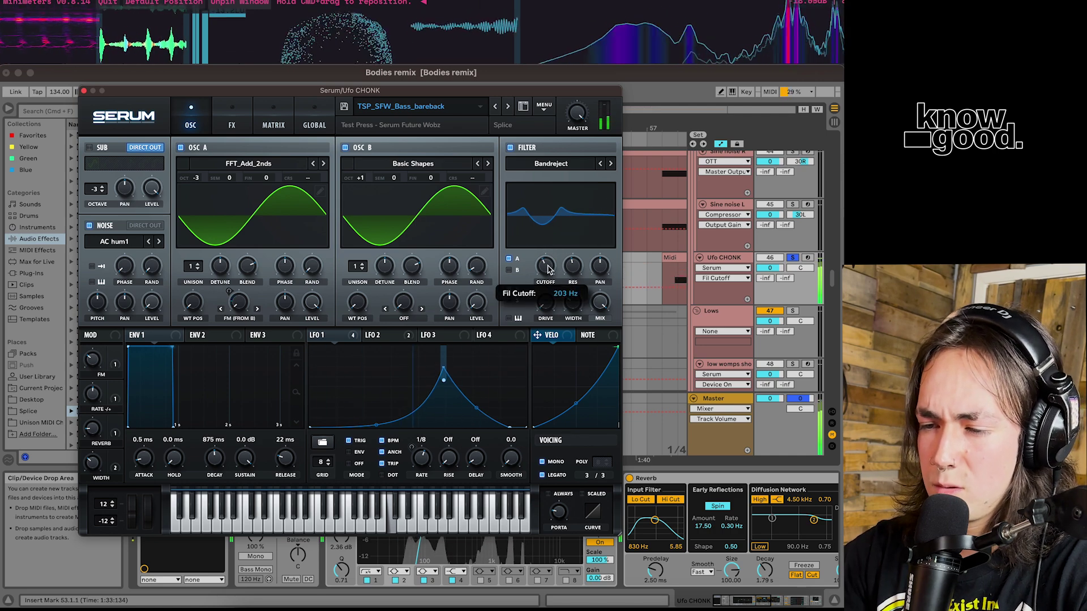
left_click(84, 91)
Step: Play the mix with Ufo CHONK unsoloed while looking down through the Lows tracks, and stop in bar 56
scroll(519, 276, "down", 4)
scroll(514, 272, "down", 1)
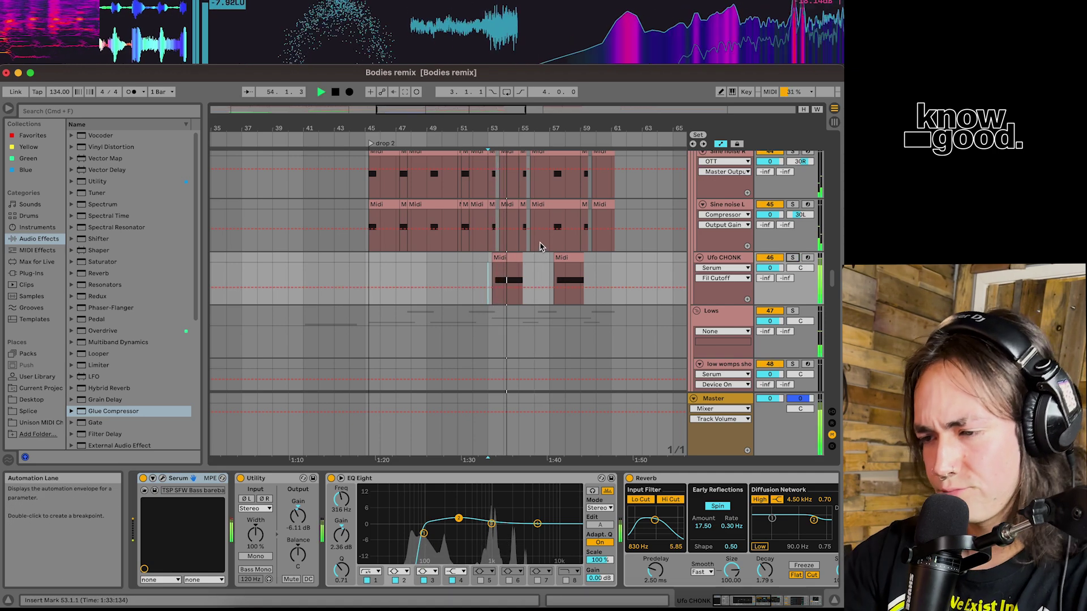
scroll(512, 306, "down", 10)
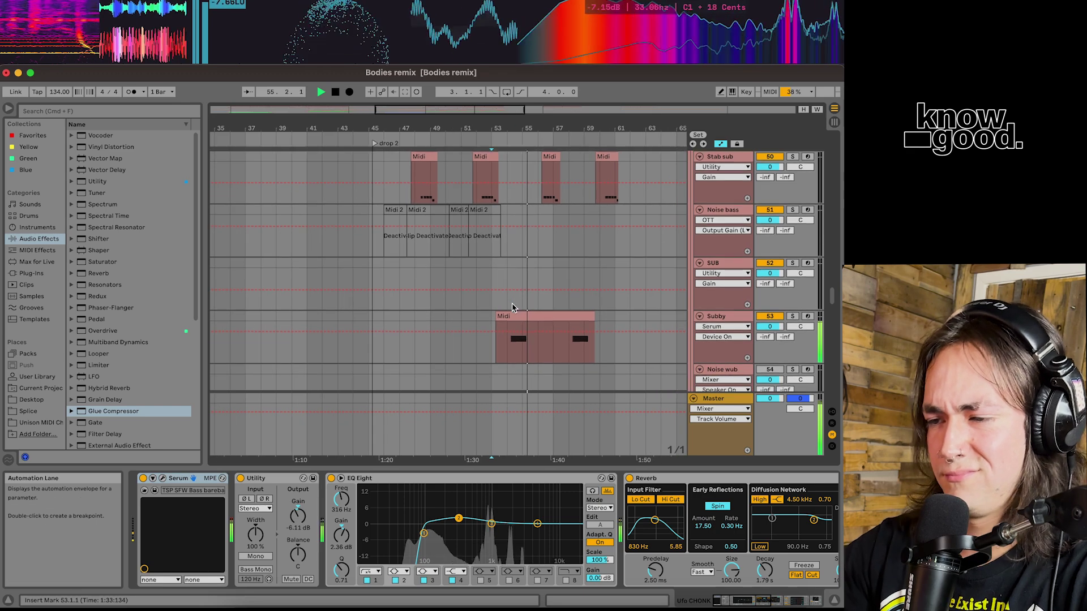
scroll(512, 307, "down", 3)
scroll(561, 325, "down", 3)
key("space")
Step: Select the ALIEN WUB clip in bar 55, view its Serum patch and play the clip soloed
scroll(534, 284, "up", 5)
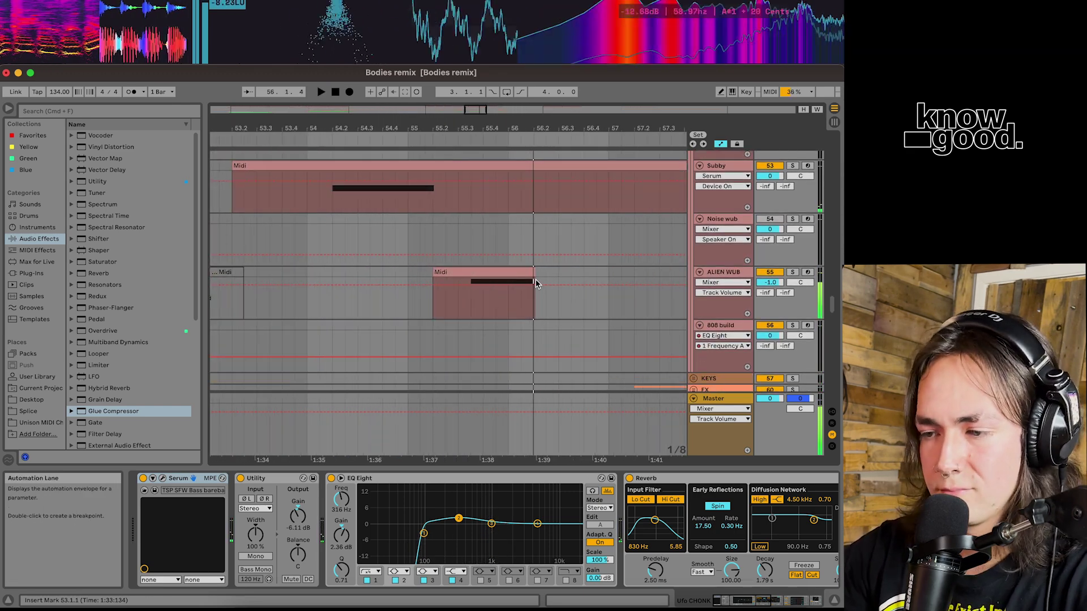
left_click(471, 274)
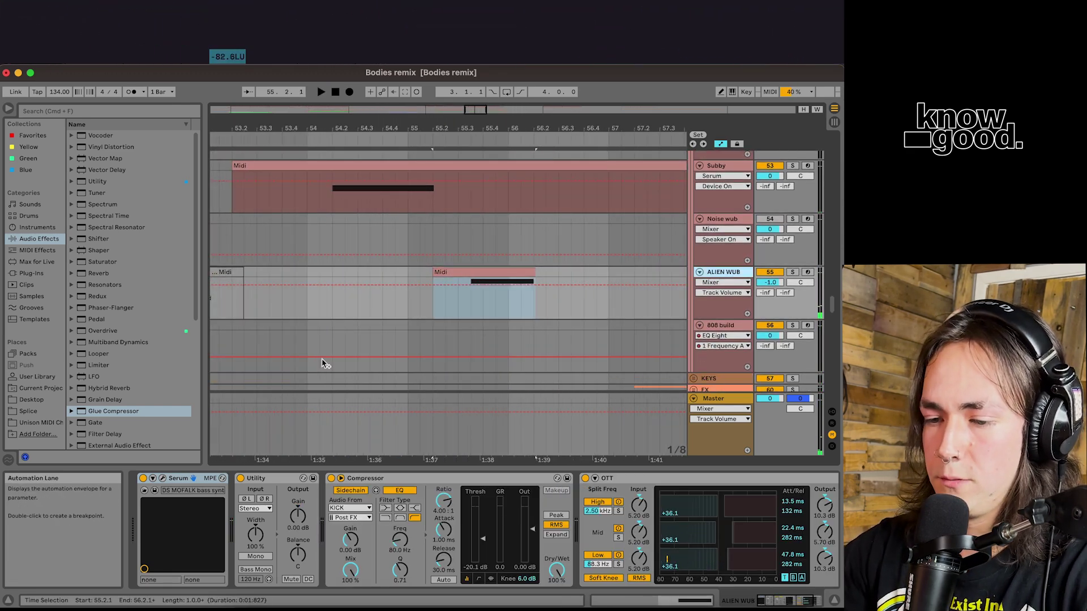
left_click(162, 479)
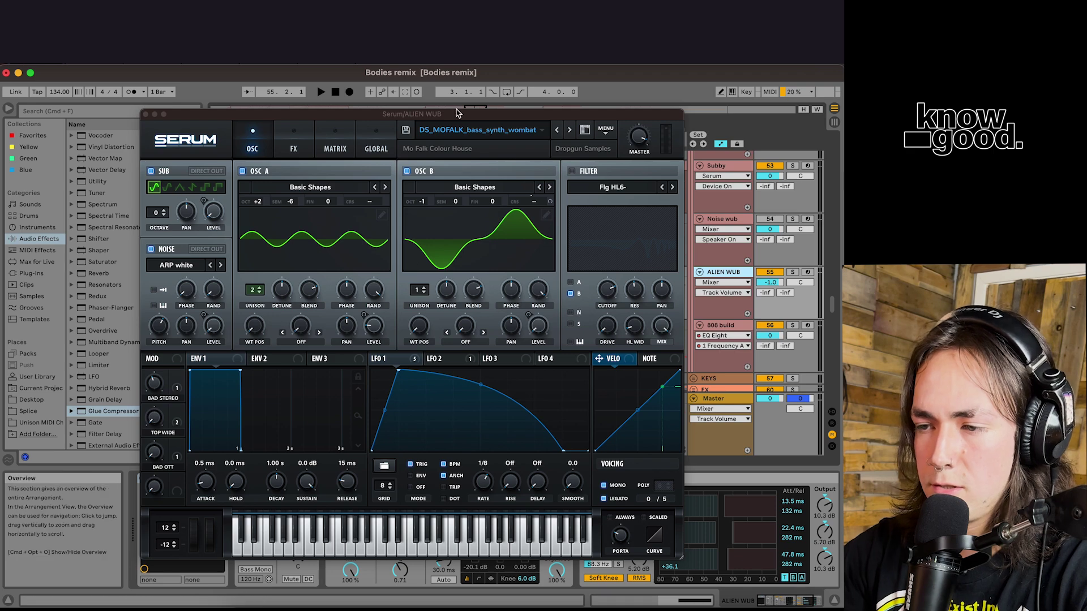
left_click(793, 273)
key("space")
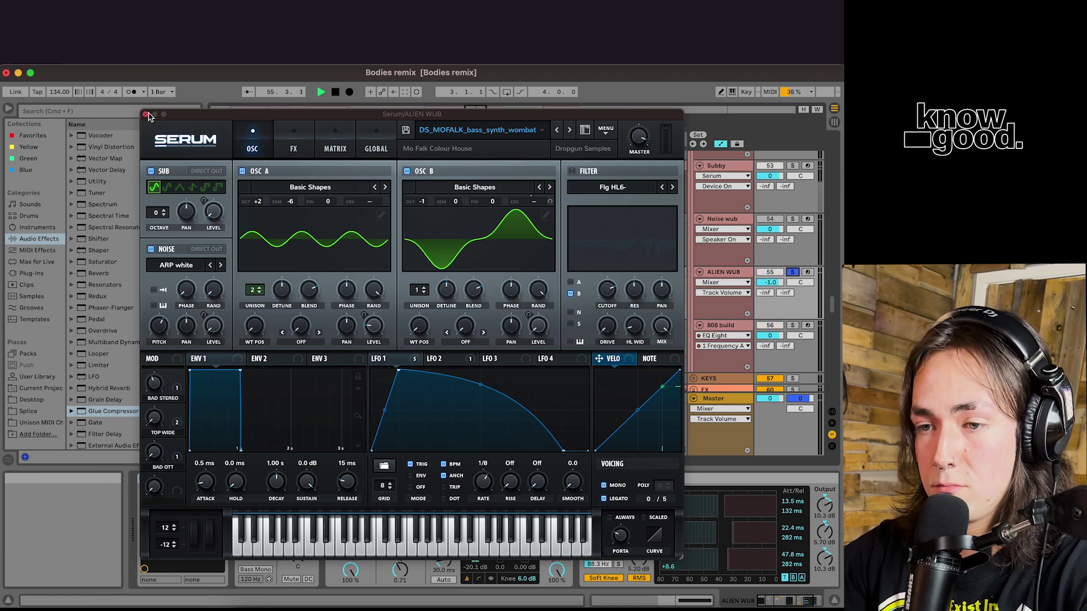
left_click(145, 115)
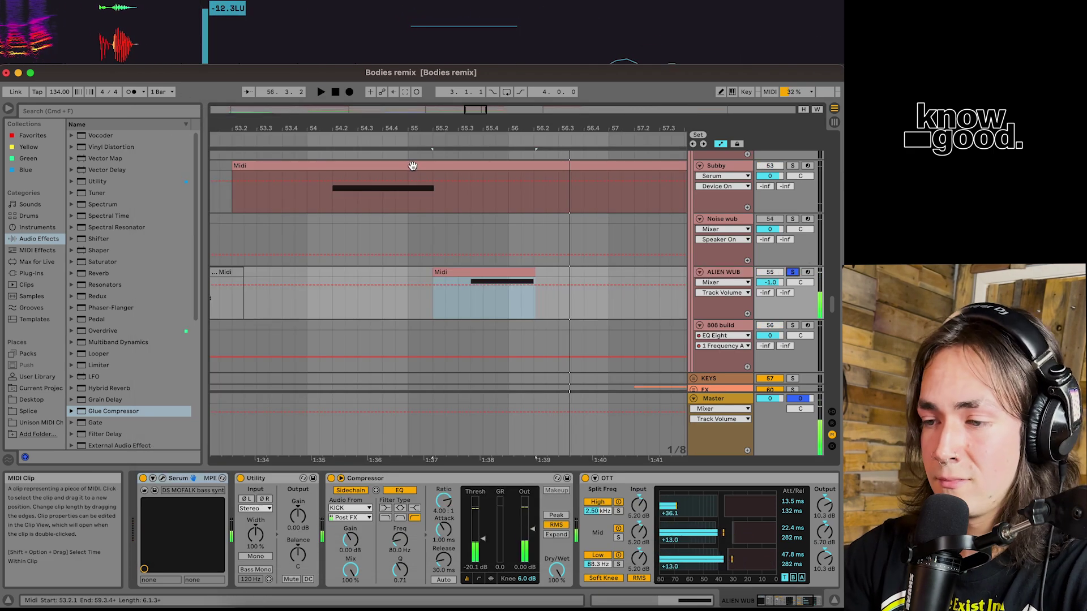
key("space")
Step: Play the soloed ALIEN WUB clip in bar 59, then clear the solo and stop playback
scroll(430, 227, "right", 3)
left_click(420, 253)
key("space")
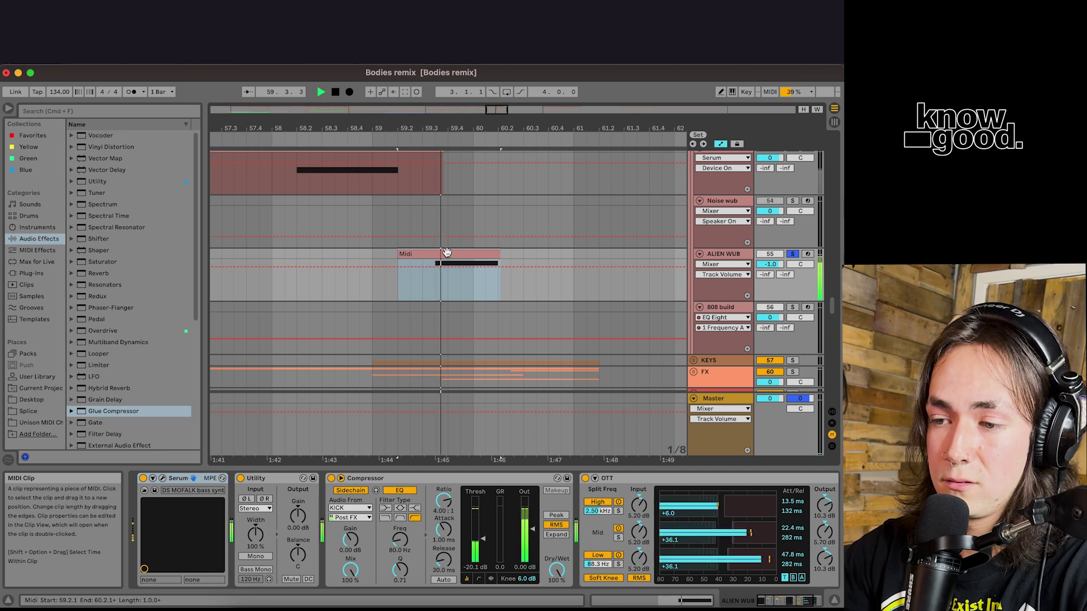
left_click(792, 255)
key("space")
Step: Look through the bass tracks and play from bar 39 on SAW CREEPER, briefly soloing it before moving up to the Tops group
scroll(488, 279, "down", 6)
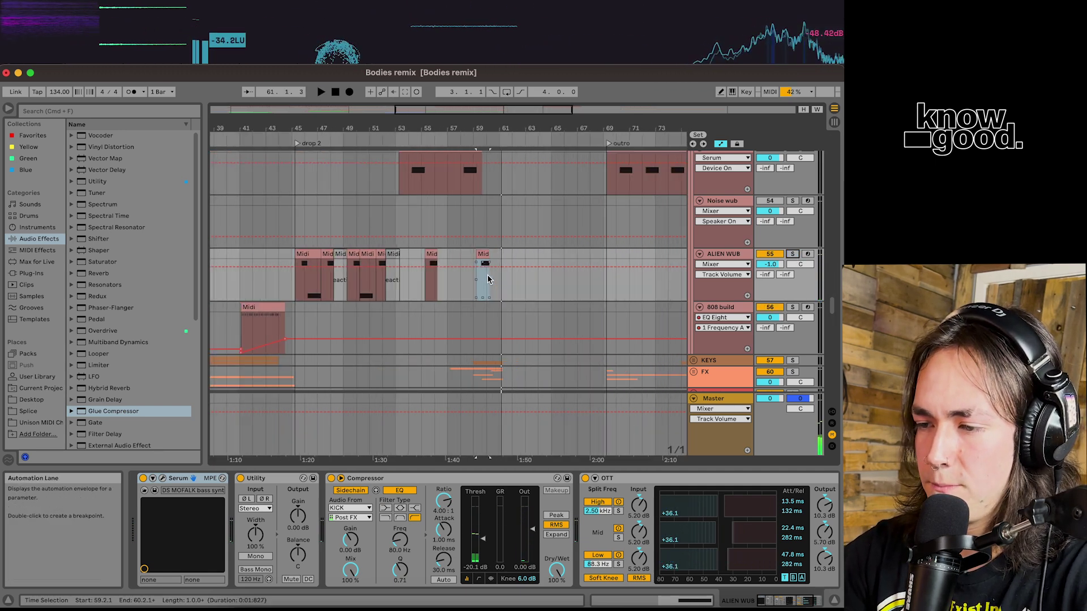
scroll(488, 280, "up", 5)
scroll(488, 279, "down", 3)
scroll(487, 276, "right", 4)
left_click(471, 263)
key("space")
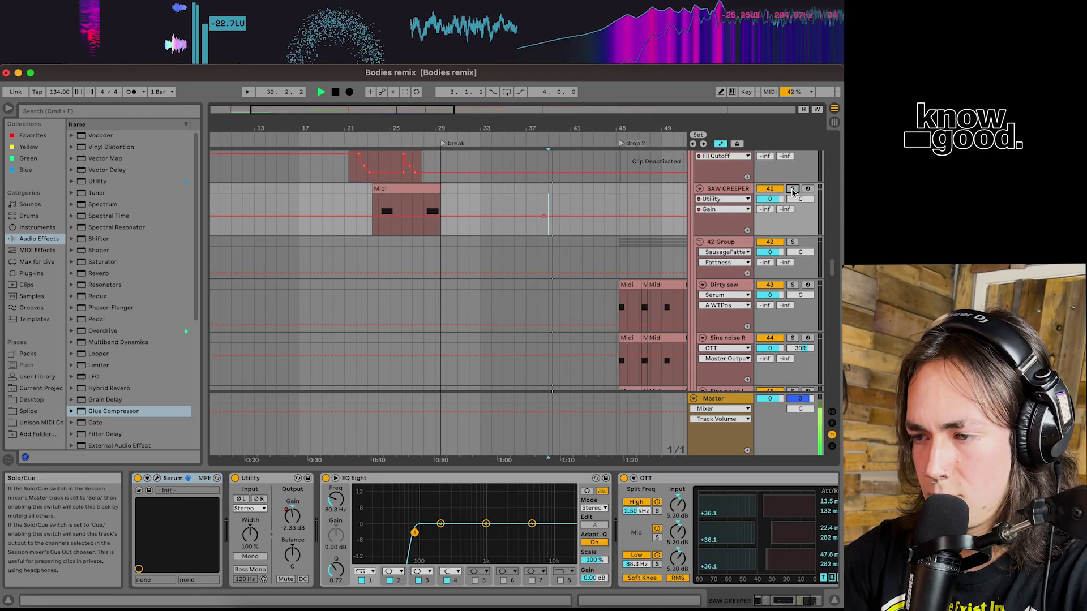
left_click(792, 189)
key("space")
left_click(792, 190)
scroll(541, 202, "up", 10)
scroll(541, 202, "left", 1)
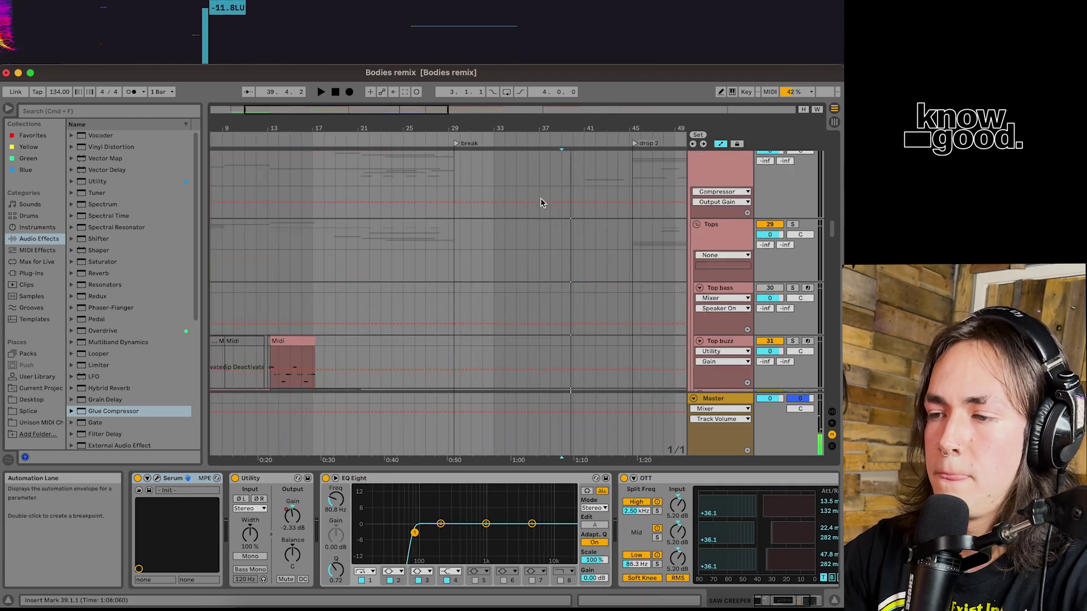
Step: View the KICK track's device chain and select its four-bar clip starting in bar 21
scroll(541, 210, "up", 10)
scroll(539, 204, "left", 3)
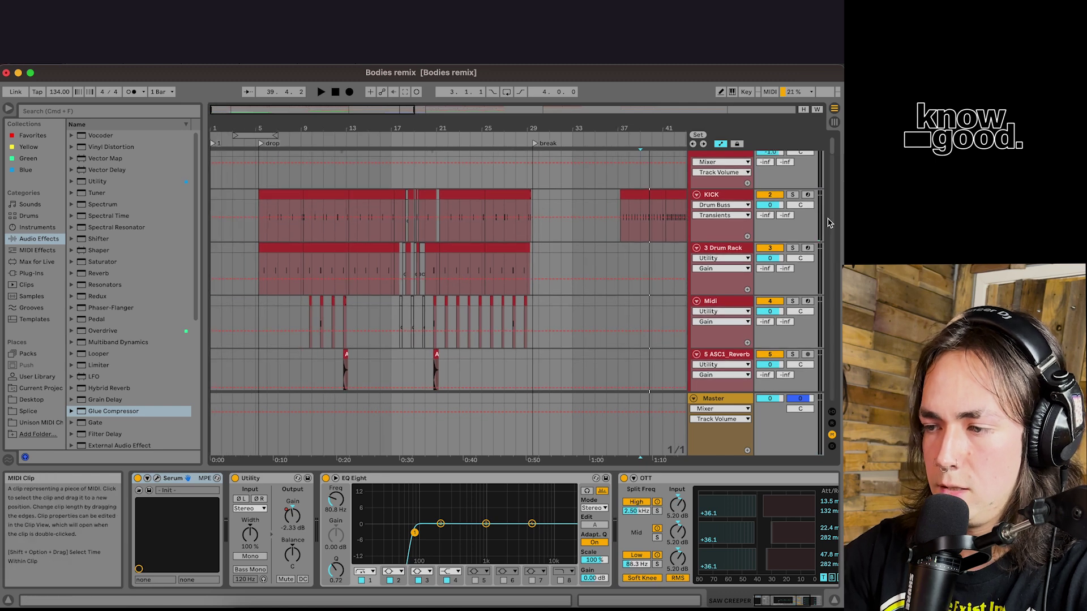
left_click(724, 196)
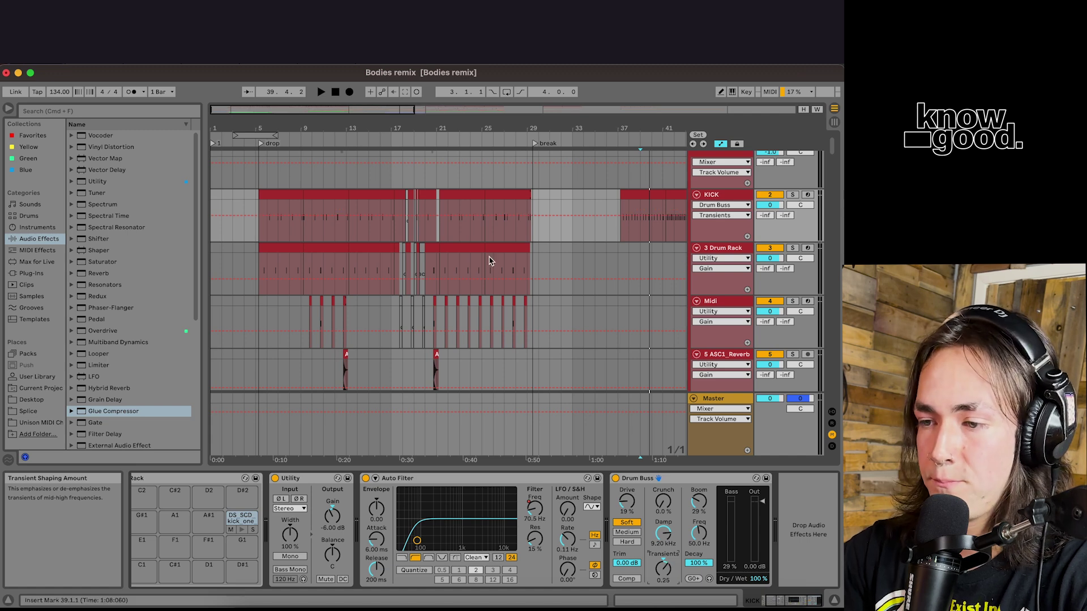
scroll(445, 213, "up", 5)
left_click(442, 194)
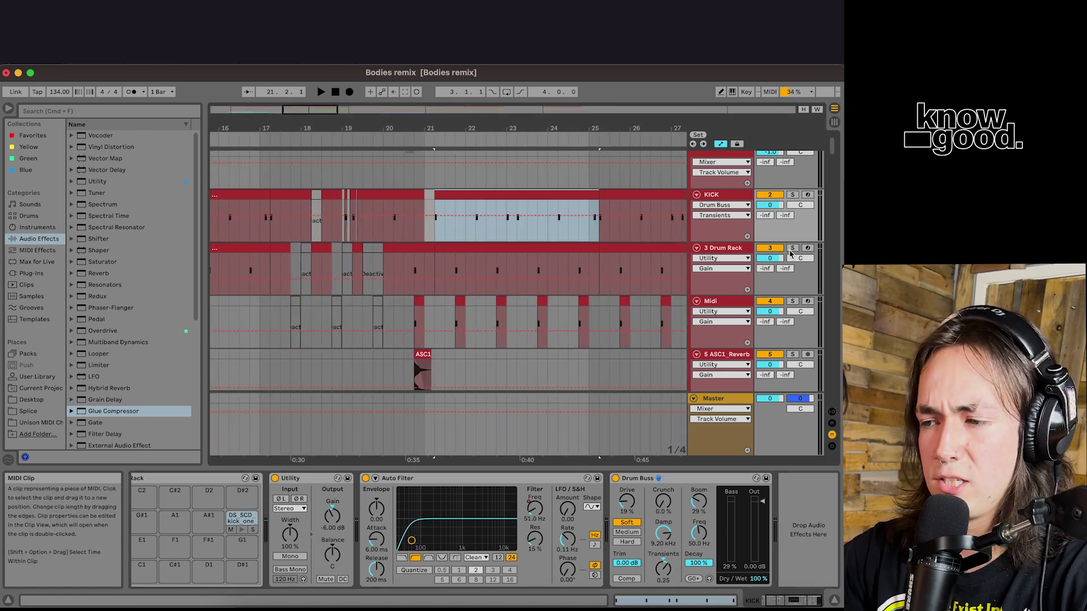
Step: Play the KICK clip soloed while raising the Drum Buss Boom amount to 98% and settling it at 36%
left_click(793, 195)
key("space")
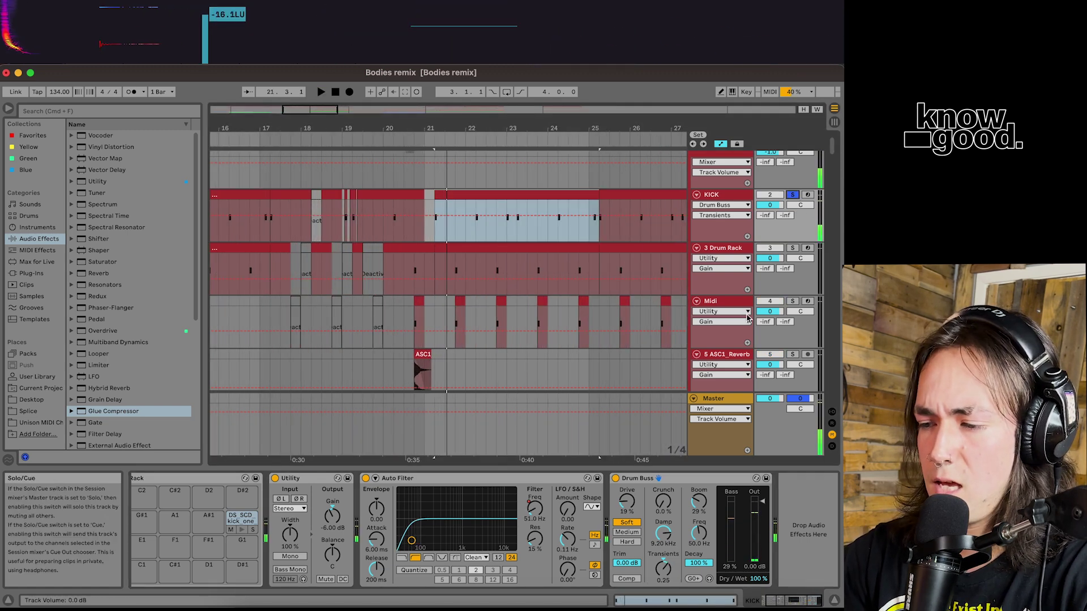
left_click_drag(698, 501, 699, 452)
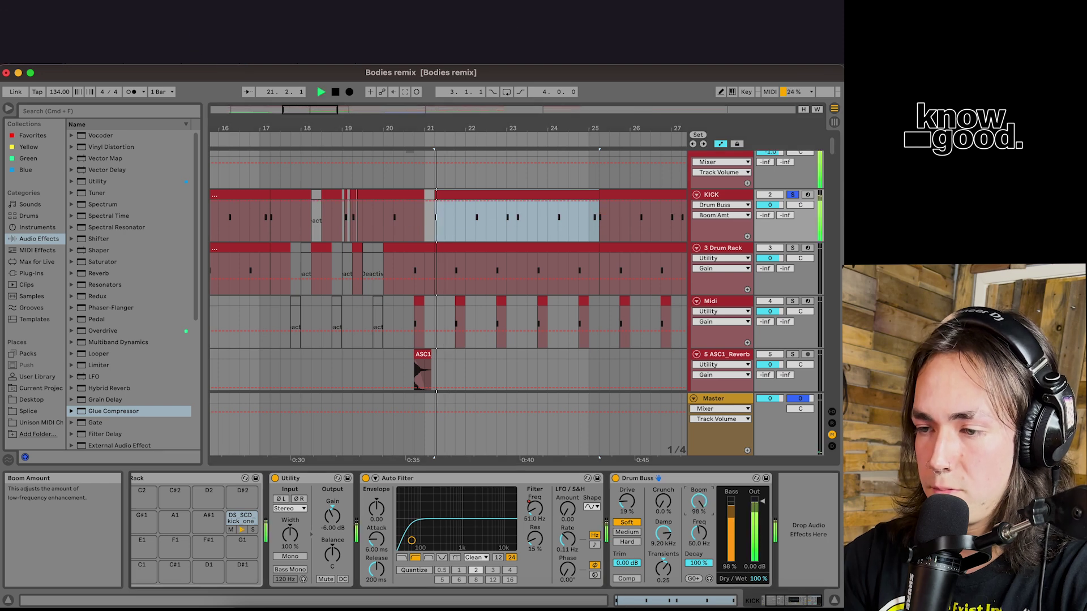
mouse_move(698, 502)
left_mouse_down()
mouse_move(698, 536)
mouse_move(699, 503)
left_mouse_up()
key("space")
left_click(793, 194)
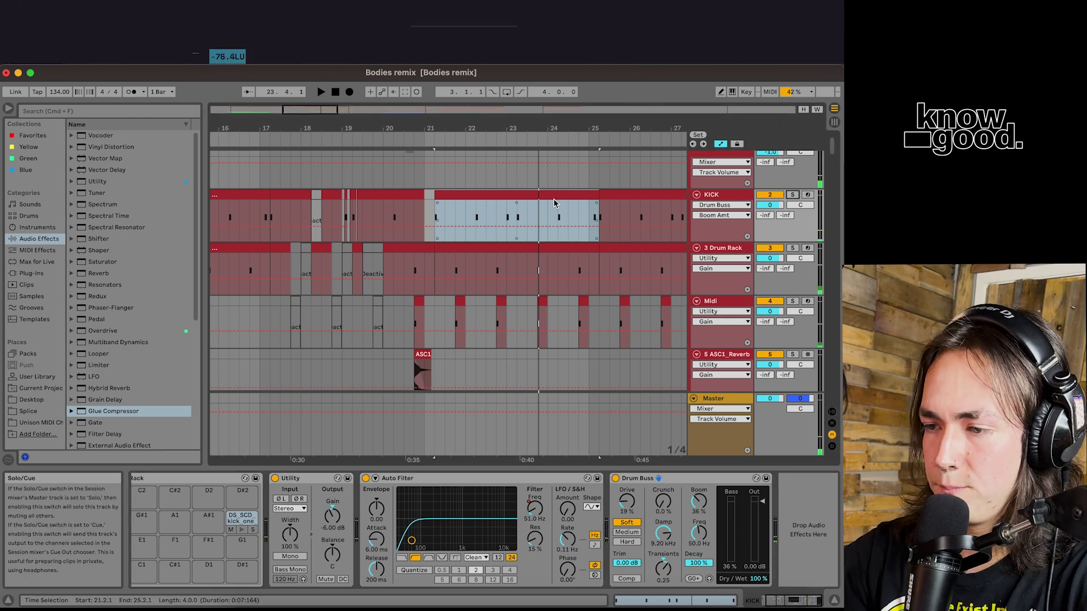
Step: Fold the drum, PERCS, BASS and SAMPS groups to condense the arrangement into an overview of its groups
scroll(555, 204, "up", 2)
scroll(538, 203, "right", 2)
left_click(694, 156)
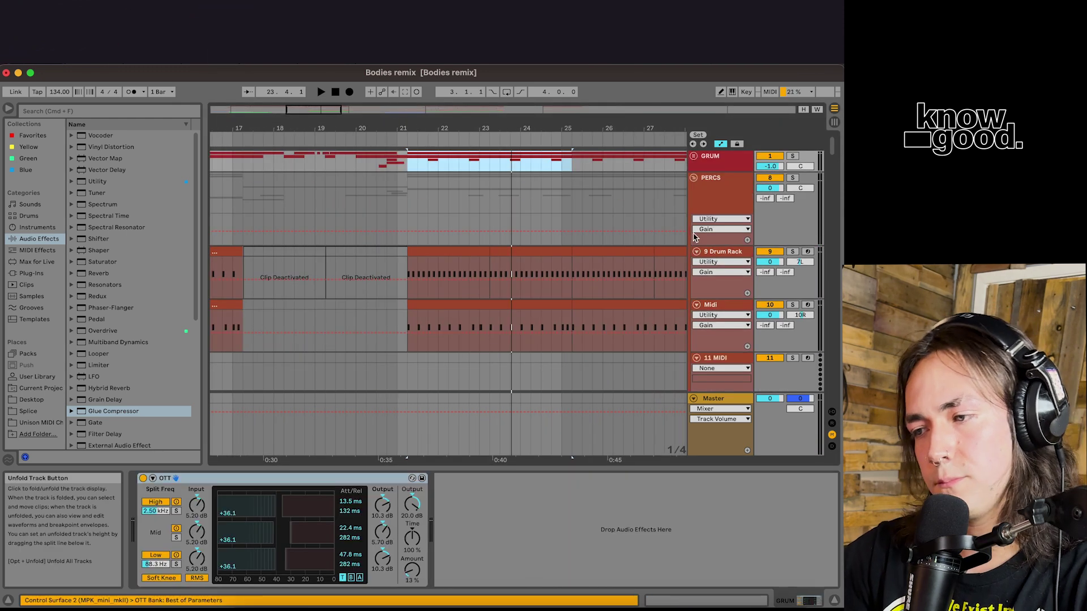
left_click(694, 178)
left_click(694, 221)
scroll(696, 253, "down", 3)
scroll(696, 253, "up", 1)
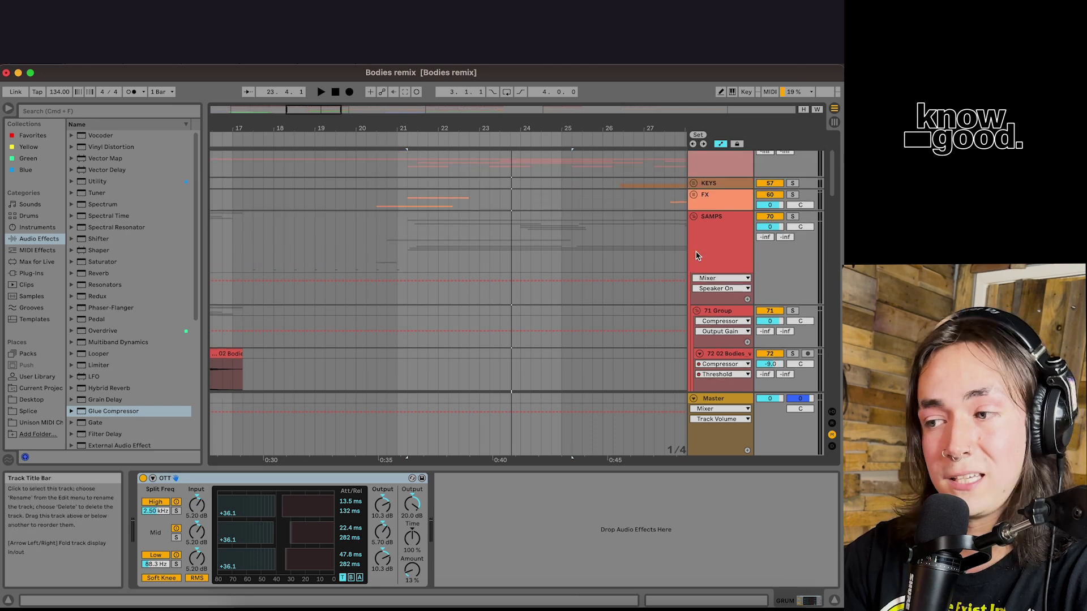
left_click(695, 219)
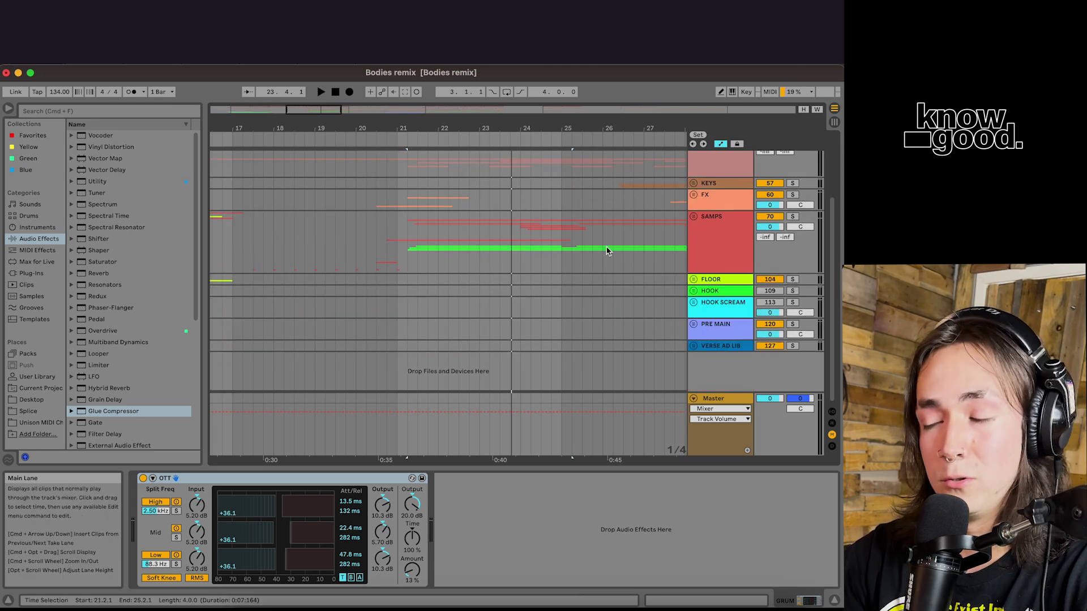
Step: Look over the folded groups in the first drop and place the insert marker at bar 15 in the BASS group
scroll(491, 261, "up", 5)
scroll(492, 262, "left", 8)
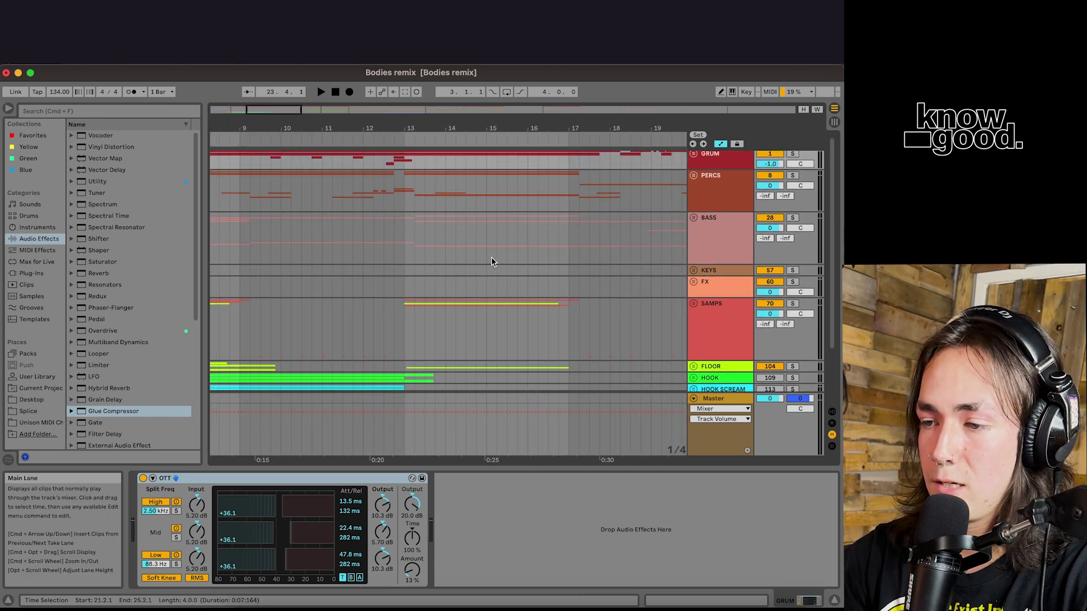
scroll(492, 261, "right", 2)
left_click(469, 238)
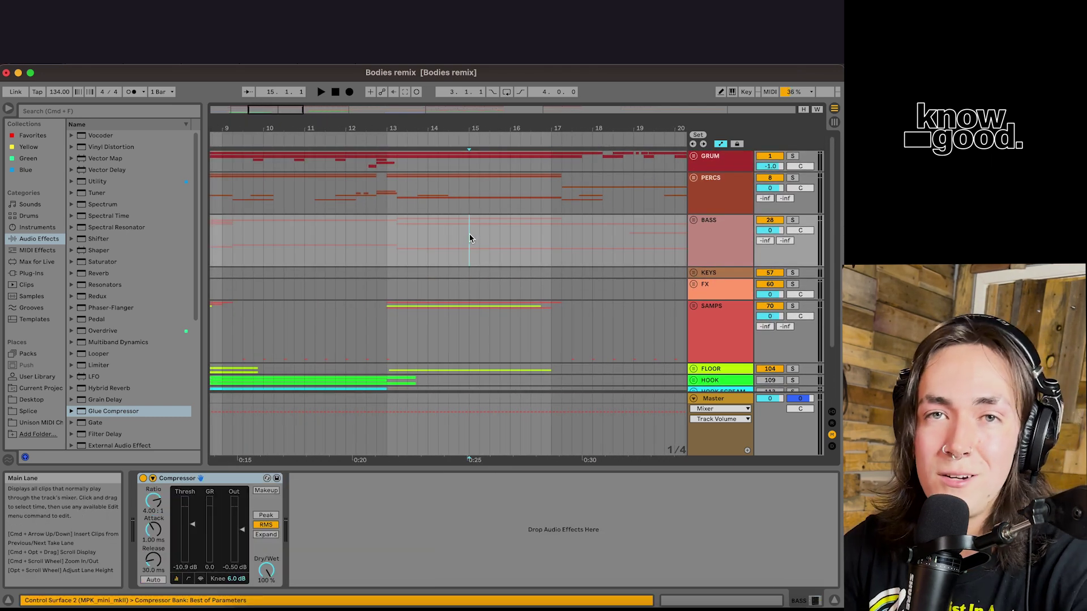